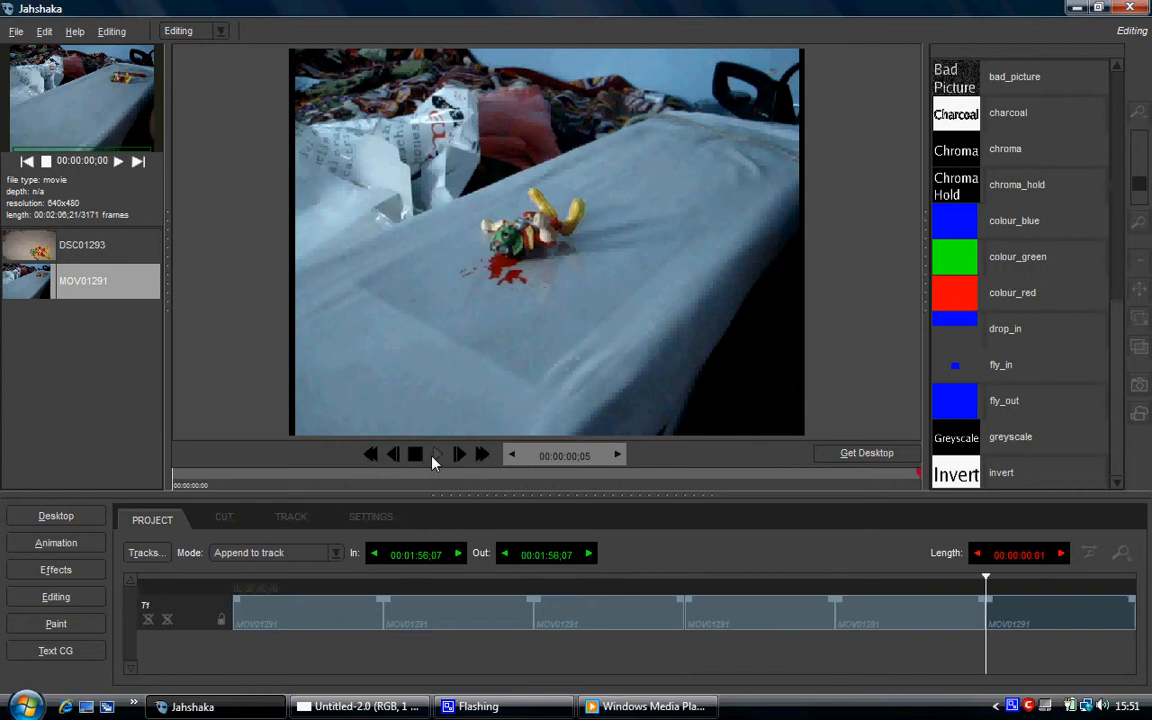
Enlarge the preview, play the stop-motion blood sequence from its start, and restore the timeline and effects list.
{"action": "left_click", "coordinate": [372, 454]}
{"action": "left_click_drag", "start_coordinate": [541, 621], "coordinate": [541, 652]}
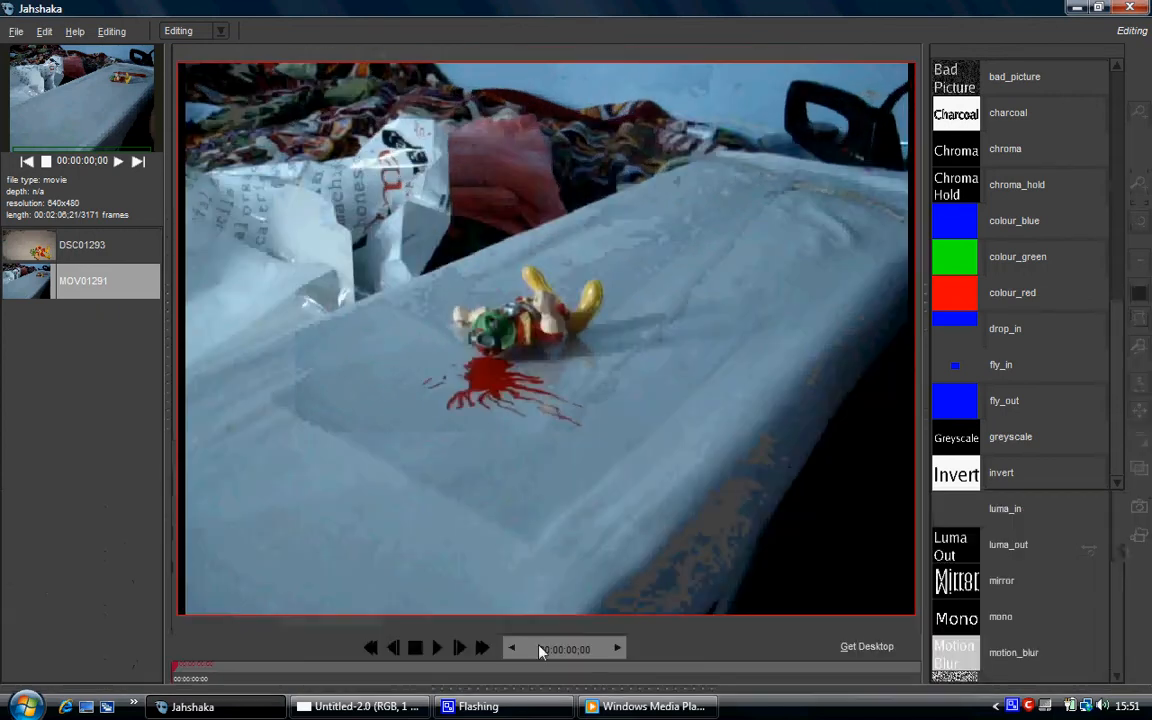
{"action": "left_click_drag", "start_coordinate": [923, 367], "coordinate": [1147, 364]}
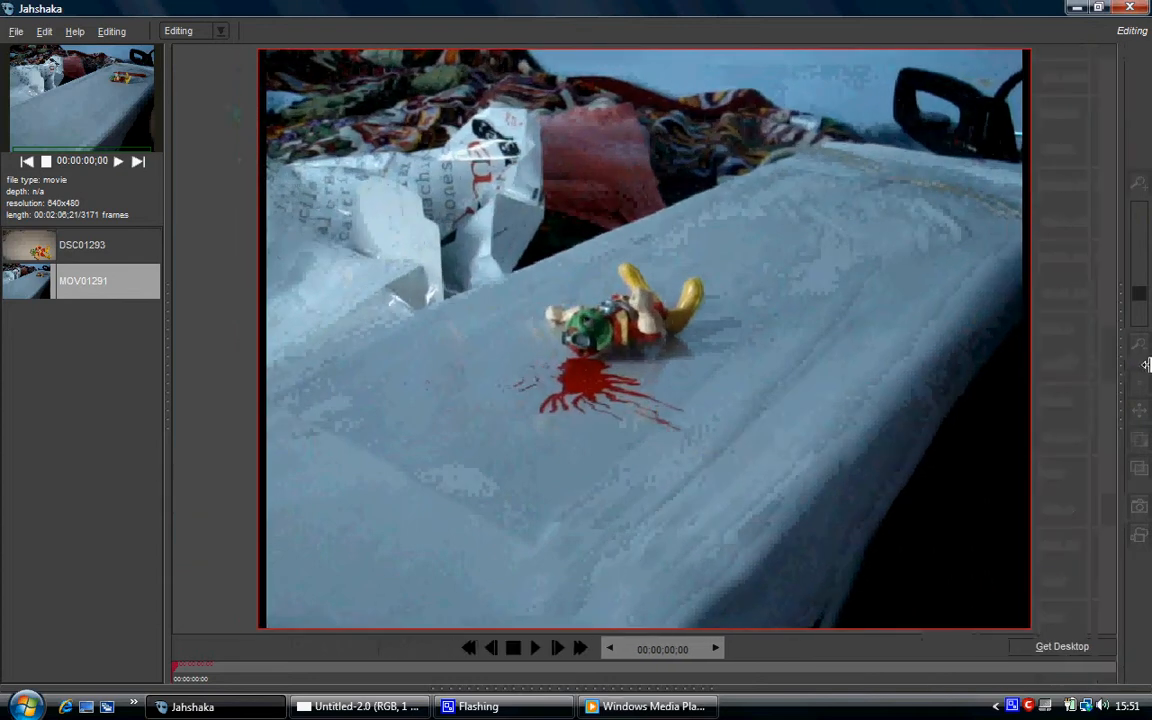
{"action": "left_click", "coordinate": [508, 649]}
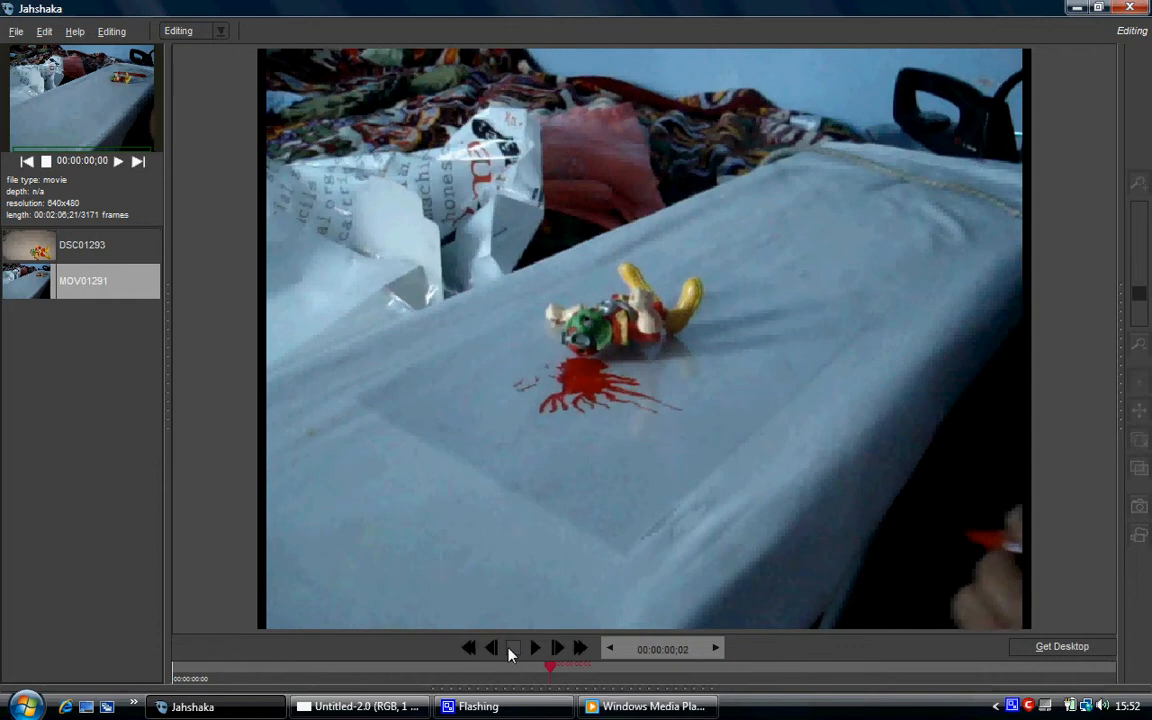
{"action": "left_click", "coordinate": [509, 653]}
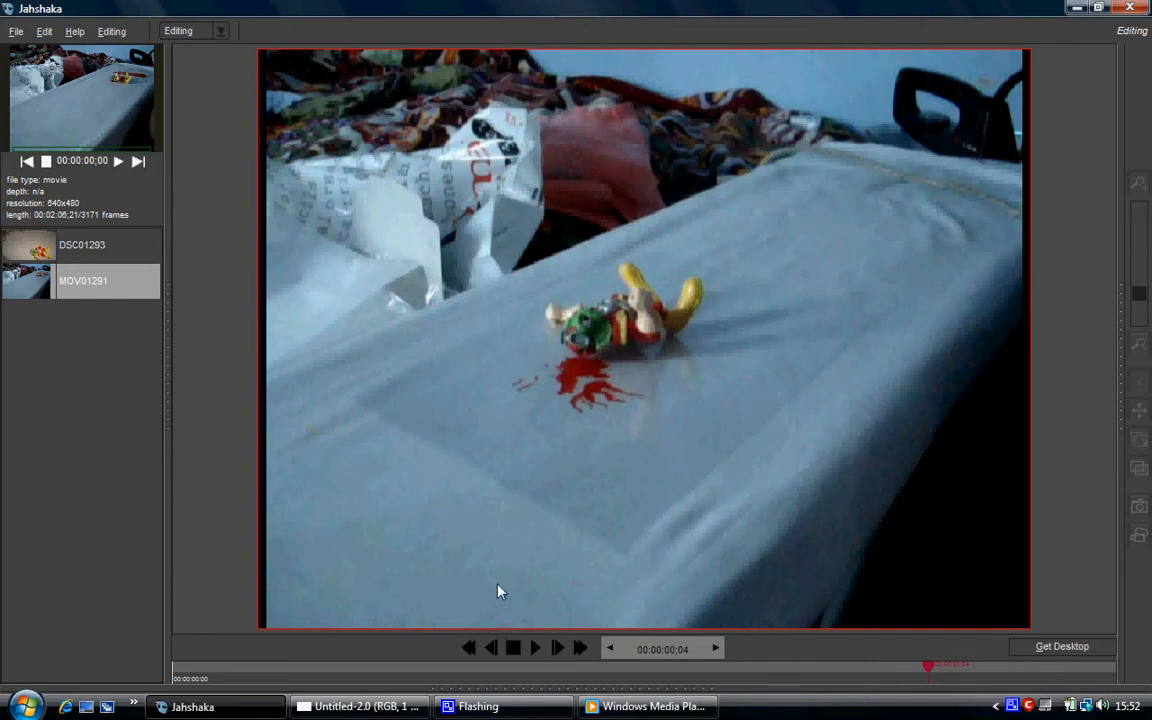
{"action": "left_click_drag", "start_coordinate": [568, 684], "coordinate": [577, 488]}
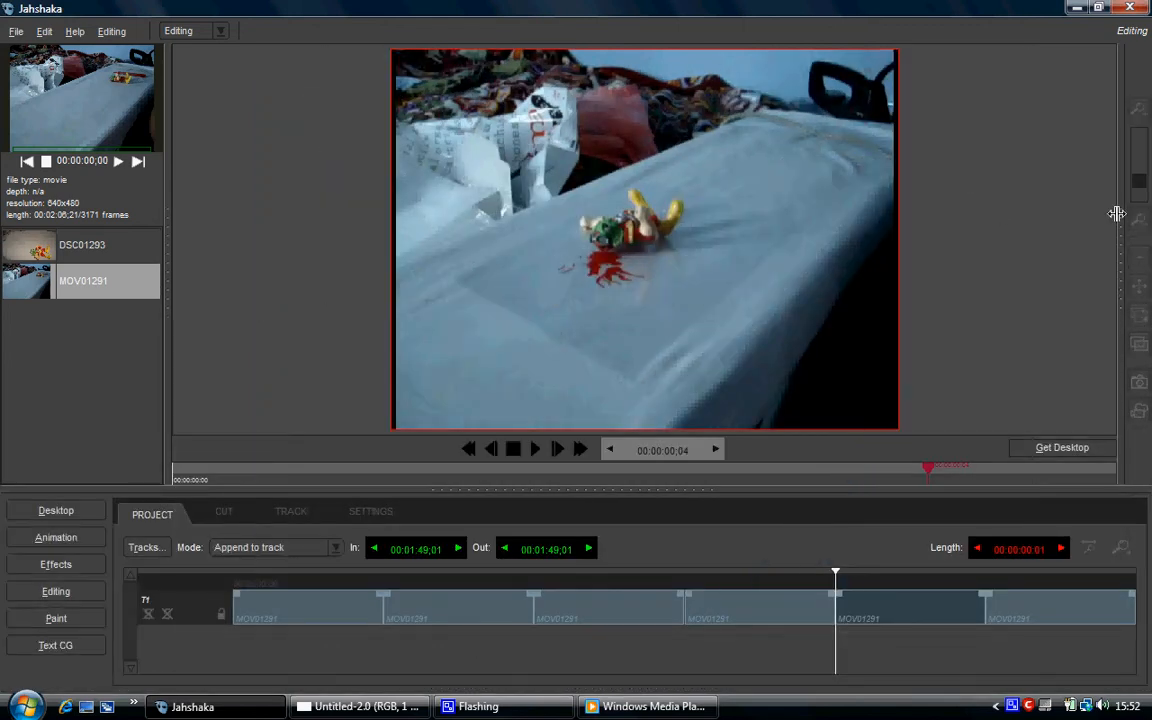
{"action": "left_click_drag", "start_coordinate": [1124, 211], "coordinate": [977, 180]}
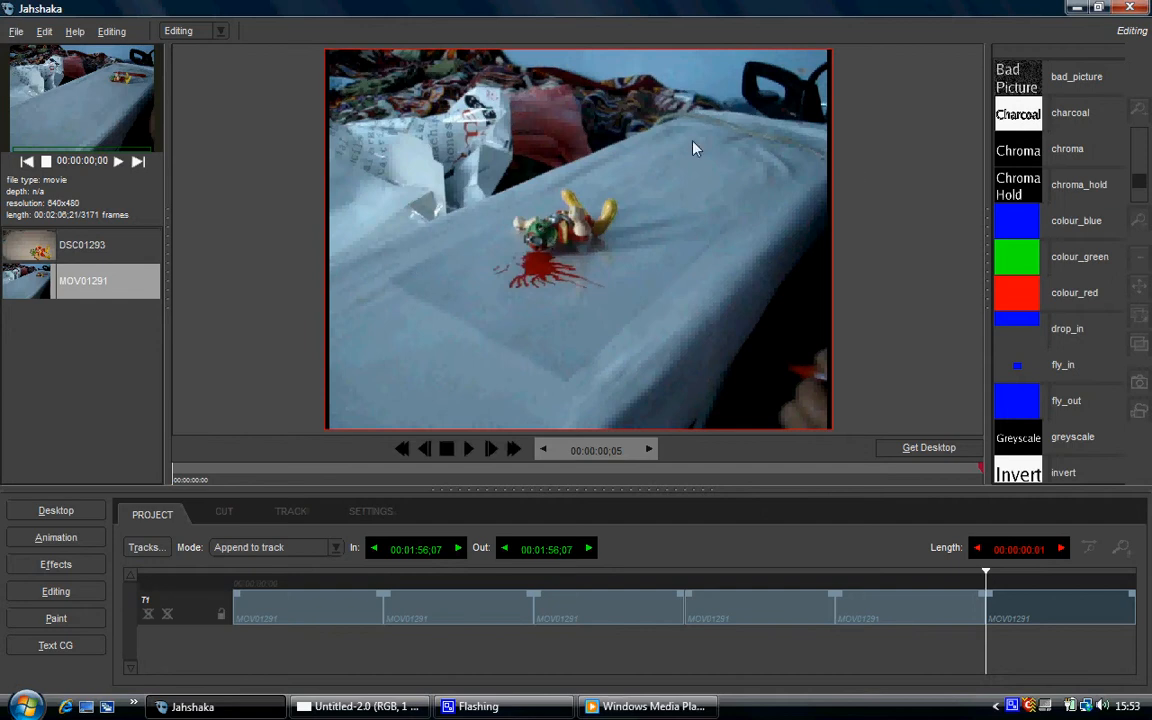
Close Windows Media Player and Jahshaka, and switch to the blank Untitled-2 image in GIMP.
{"action": "left_click", "coordinate": [1075, 8]}
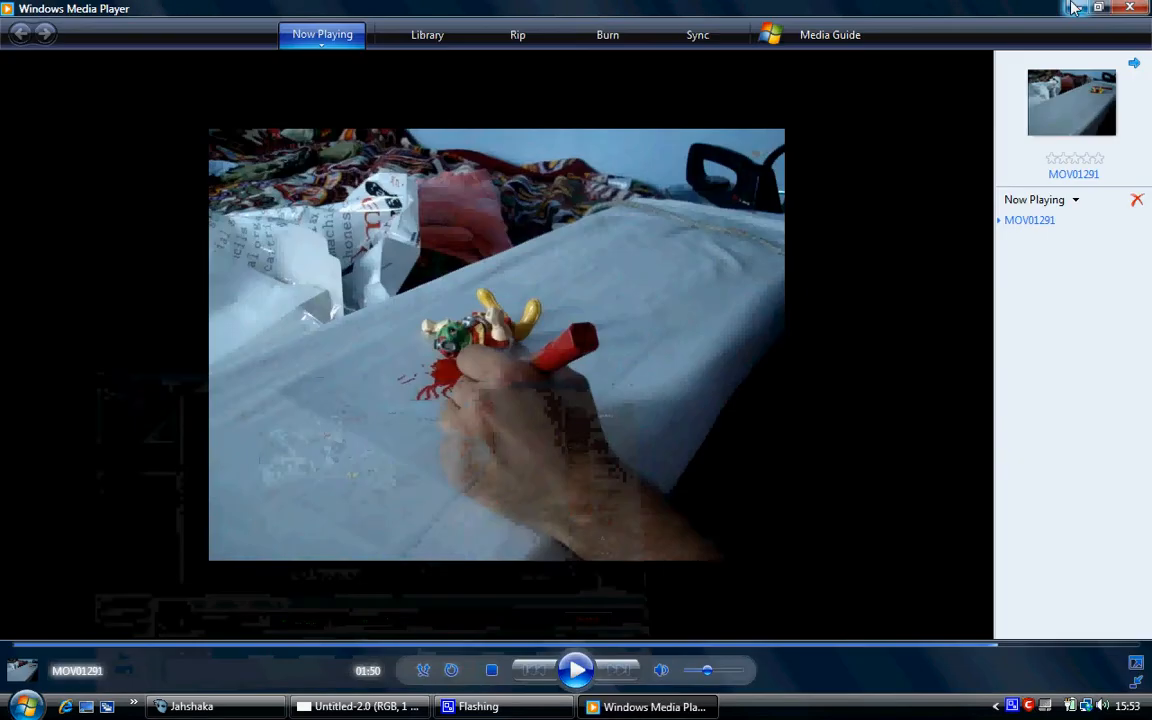
{"action": "left_click", "coordinate": [1077, 8]}
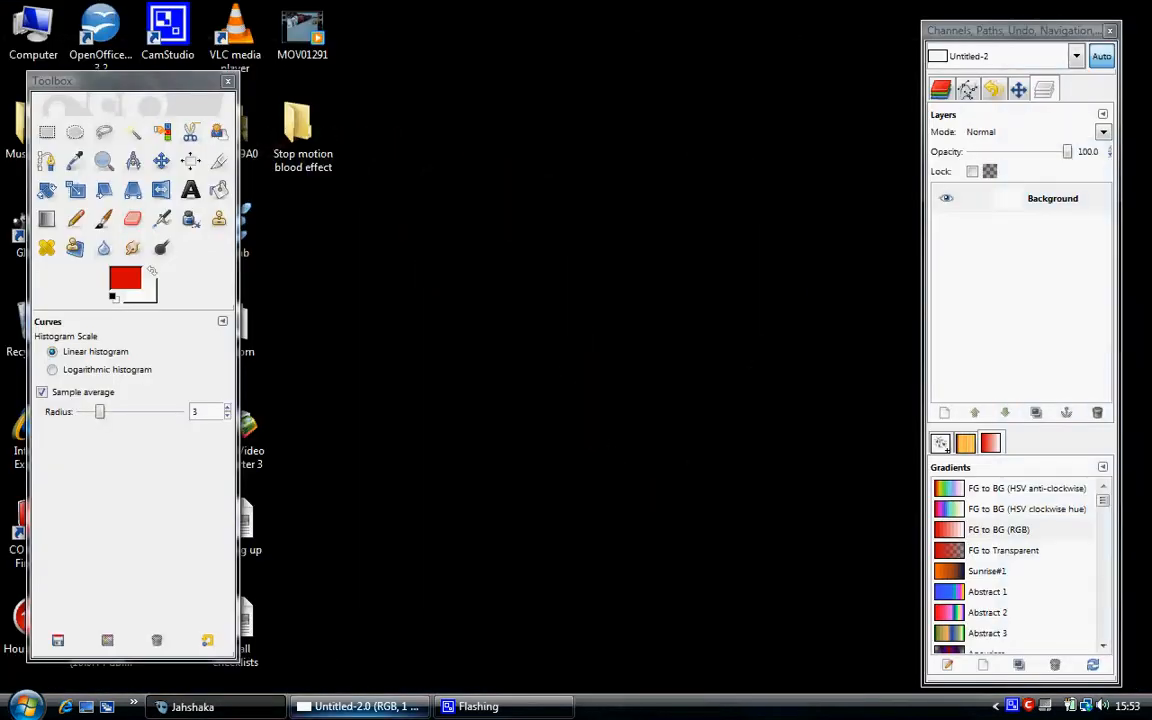
{"action": "right_click", "coordinate": [233, 716]}
{"action": "left_click", "coordinate": [272, 699]}
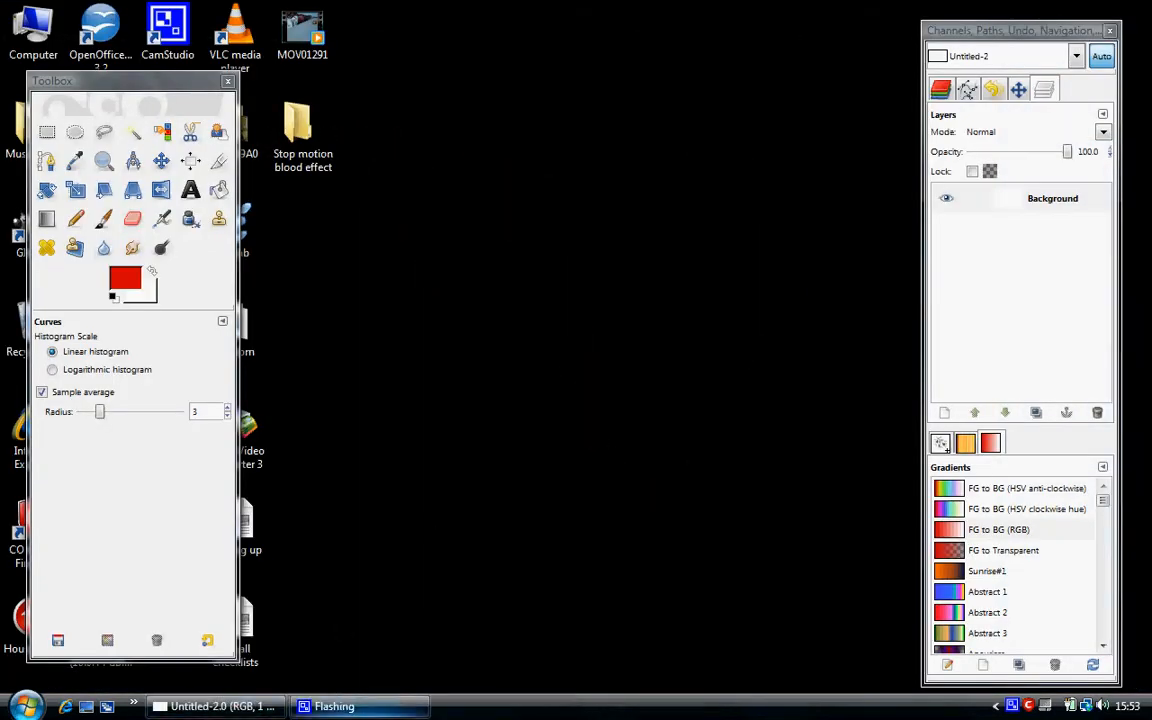
{"action": "left_click", "coordinate": [240, 710]}
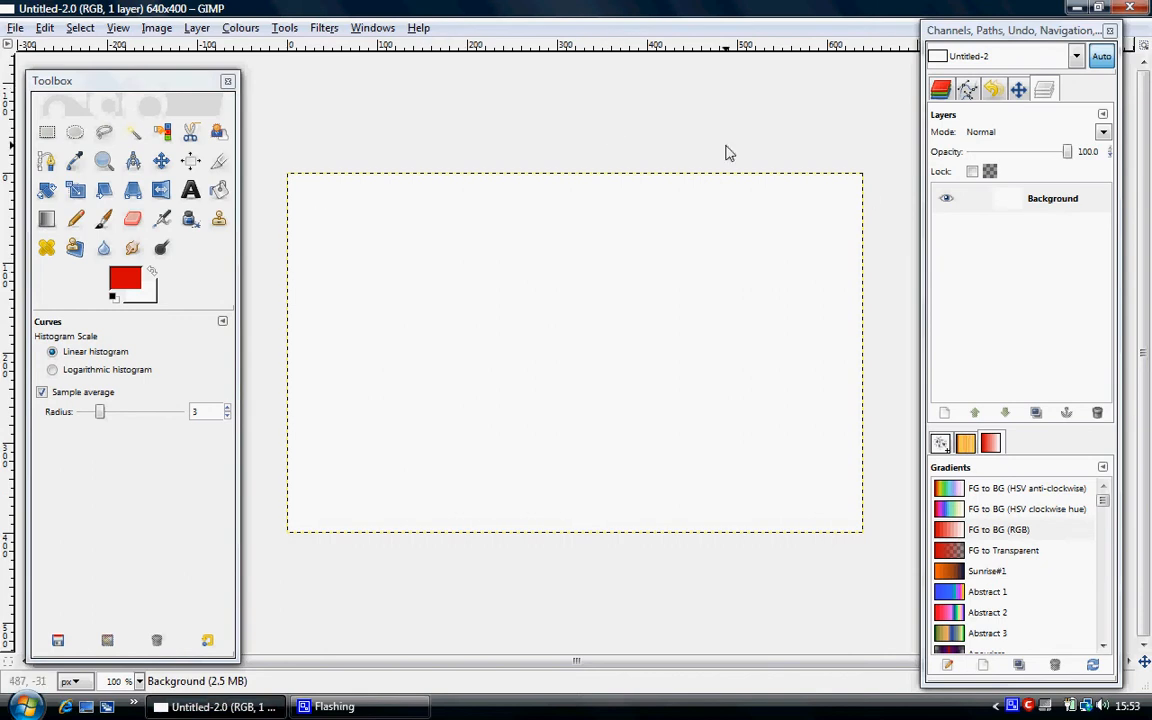
Add a new 640 × 400 px layer with transparency fill above the background.
{"action": "left_click", "coordinate": [15, 28]}
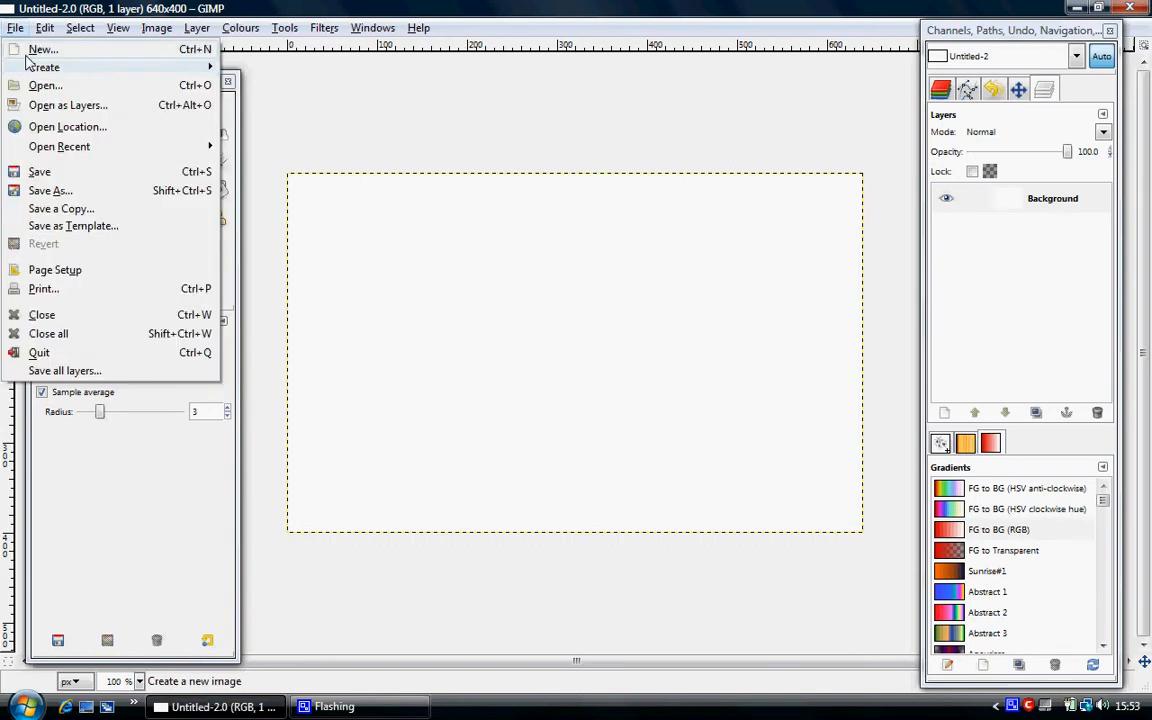
{"action": "left_click", "coordinate": [485, 5]}
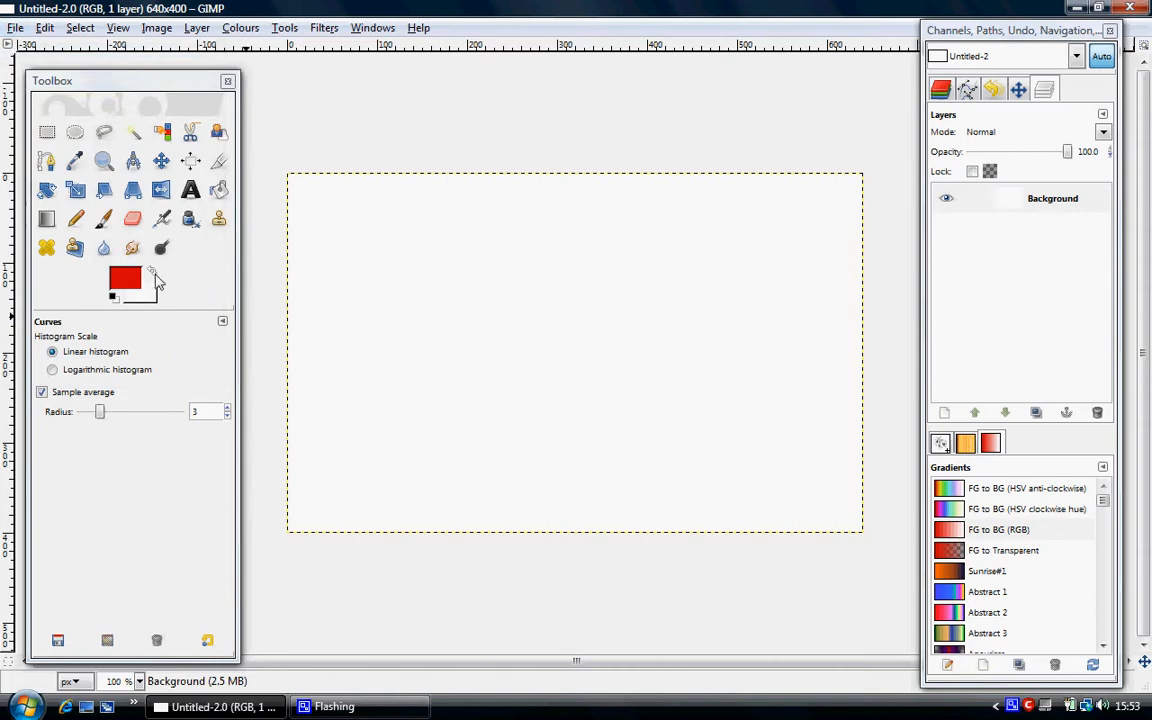
{"action": "left_click", "coordinate": [191, 30]}
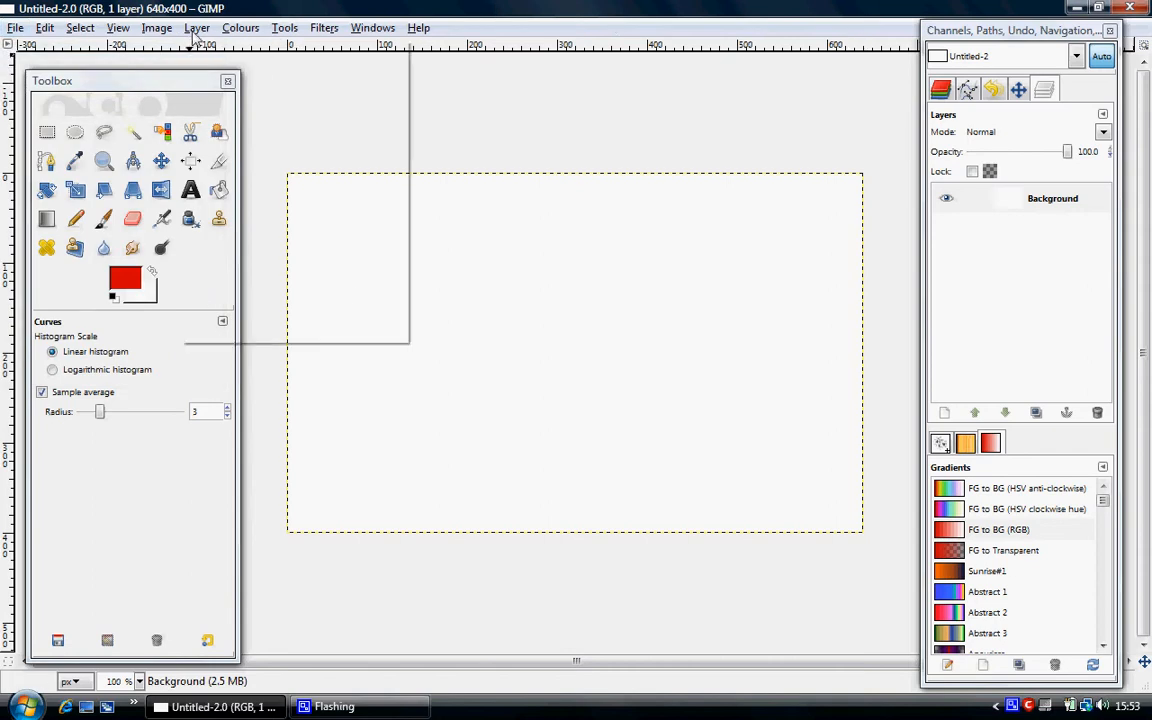
{"action": "left_click", "coordinate": [203, 48]}
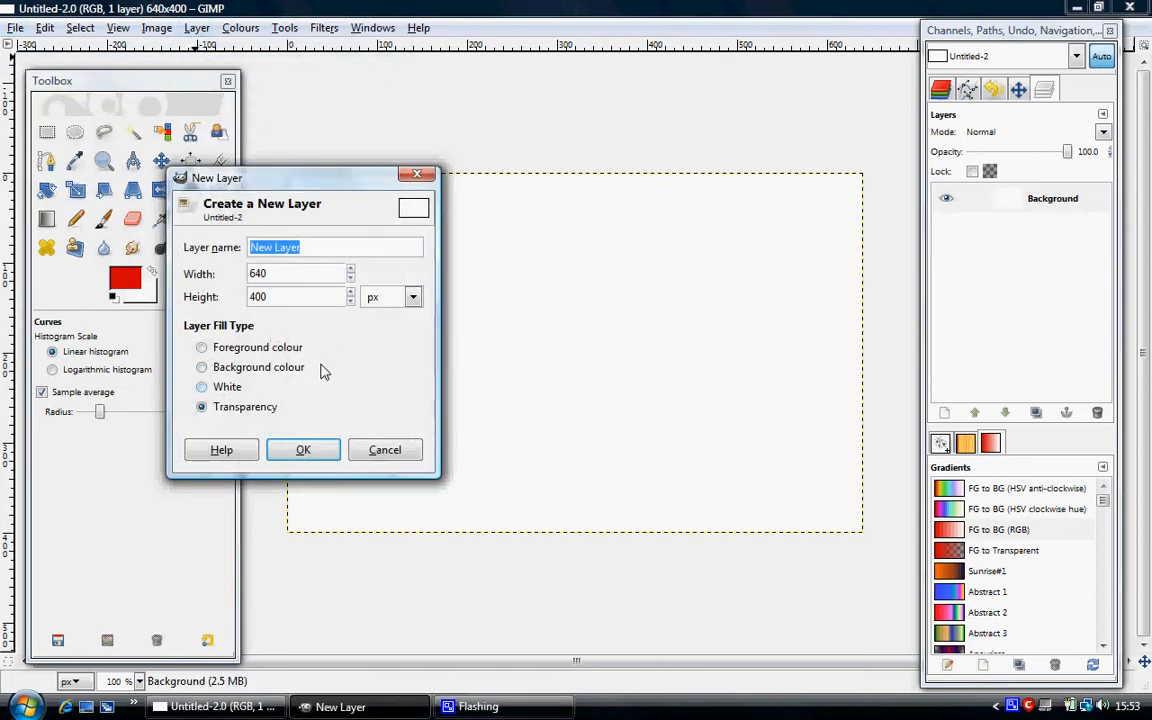
{"action": "left_click", "coordinate": [303, 450]}
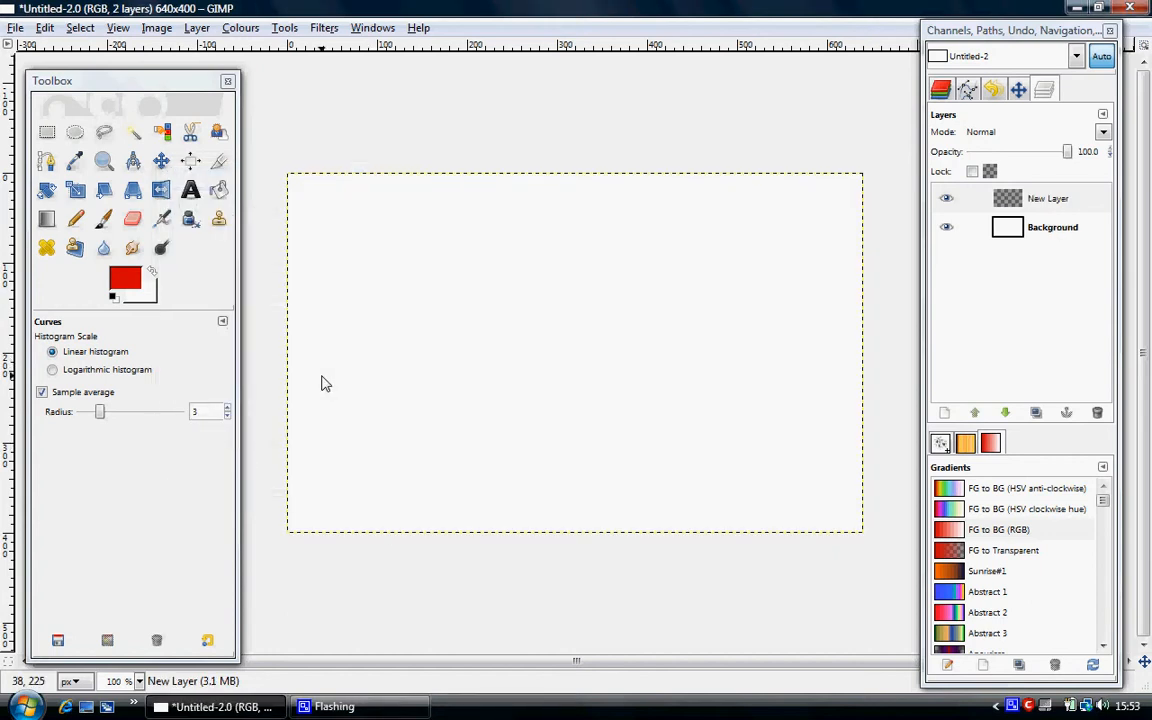
Airbrush a scattered splatter across the new layer with the Sparks brush, building up a dense patch near the middle.
{"action": "left_click", "coordinate": [965, 205]}
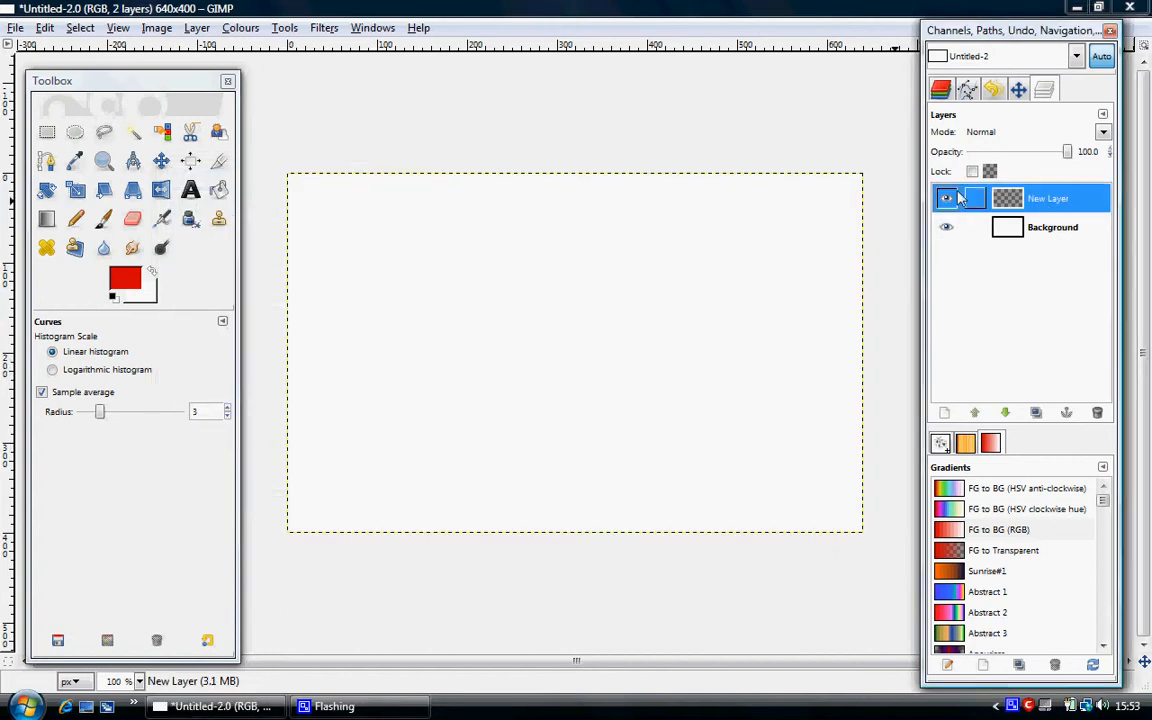
{"action": "left_click", "coordinate": [170, 222]}
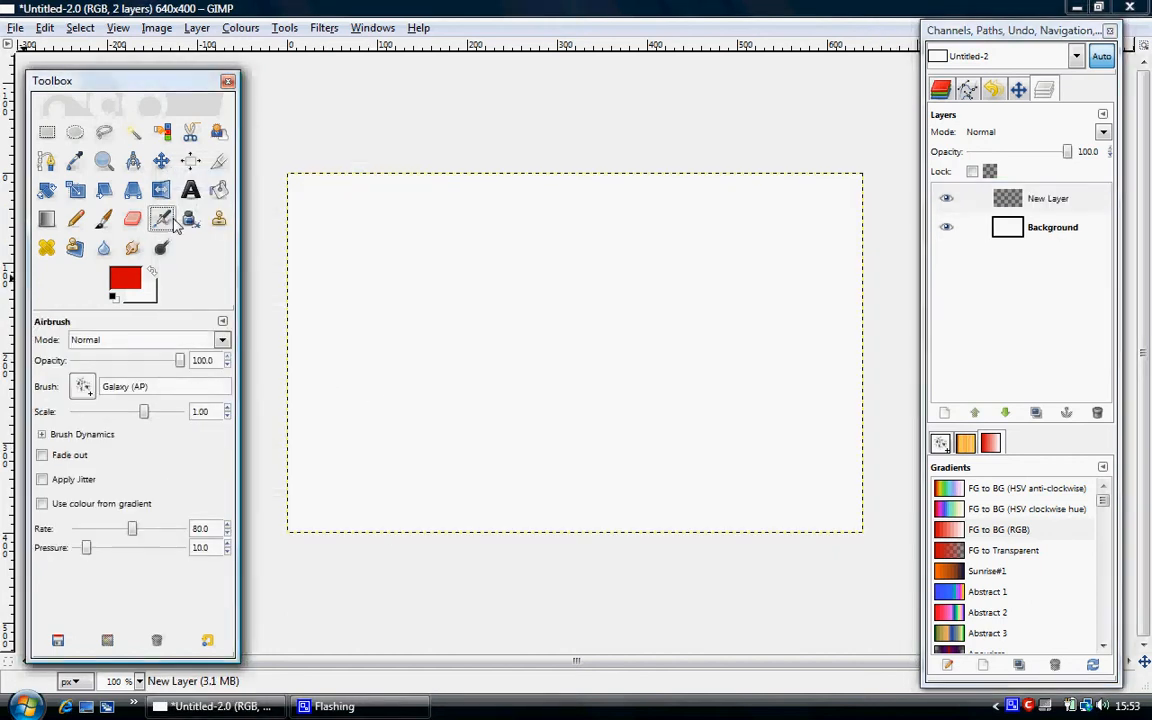
{"action": "left_click", "coordinate": [84, 387]}
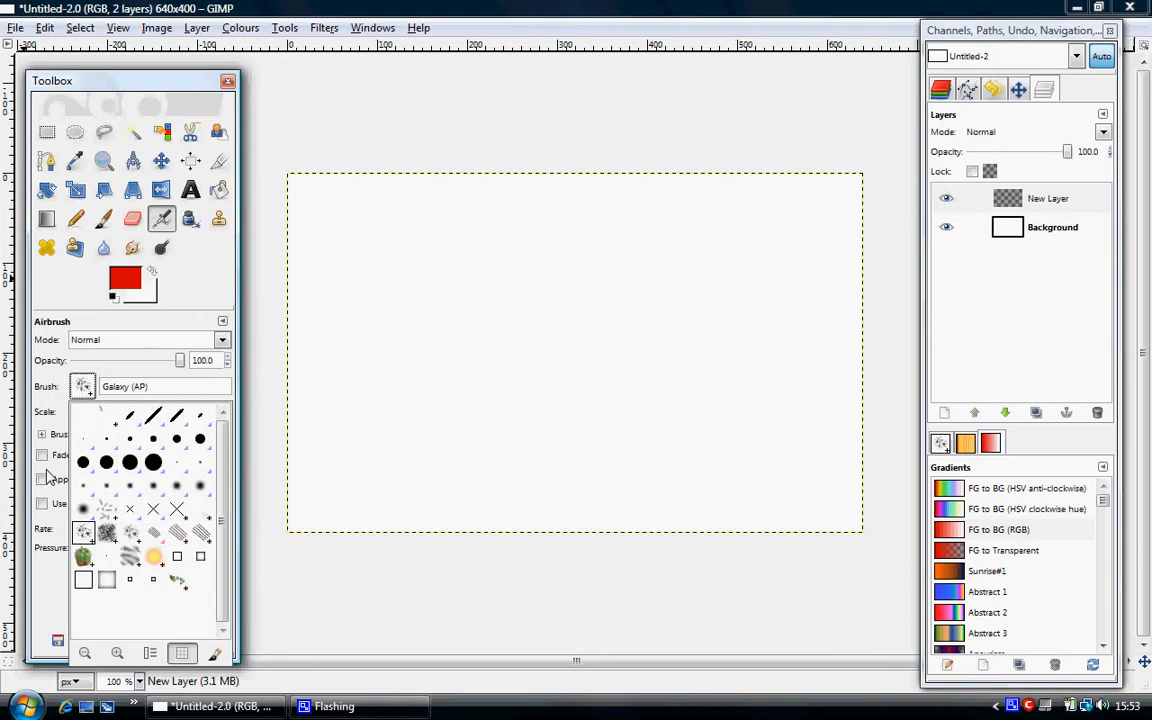
{"action": "left_click", "coordinate": [154, 559]}
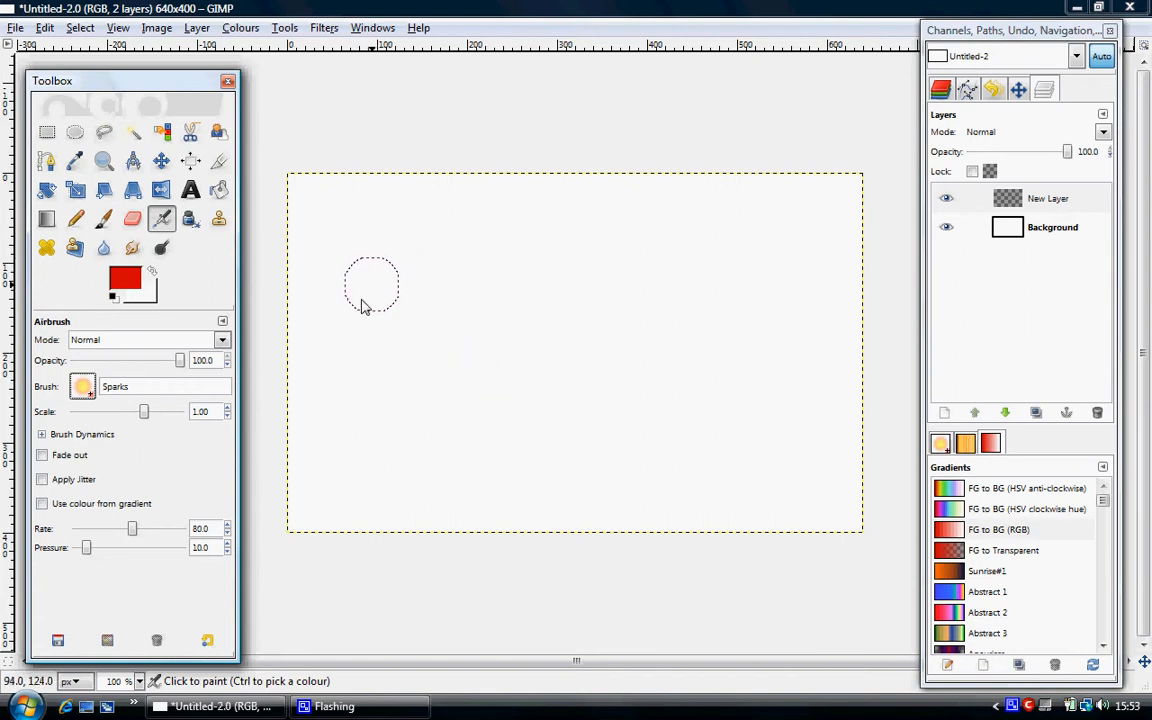
{"action": "mouse_move", "coordinate": [375, 249]}
{"action": "left_mouse_down"}
{"action": "mouse_move", "coordinate": [703, 290]}
{"action": "mouse_move", "coordinate": [562, 293]}
{"action": "mouse_move", "coordinate": [548, 269]}
{"action": "mouse_move", "coordinate": [378, 396]}
{"action": "mouse_move", "coordinate": [671, 298]}
{"action": "mouse_move", "coordinate": [769, 408]}
{"action": "mouse_move", "coordinate": [737, 419]}
{"action": "mouse_move", "coordinate": [592, 355]}
{"action": "mouse_move", "coordinate": [524, 346]}
{"action": "mouse_move", "coordinate": [352, 417]}
{"action": "mouse_move", "coordinate": [450, 348]}
{"action": "mouse_move", "coordinate": [678, 434]}
{"action": "mouse_move", "coordinate": [770, 446]}
{"action": "mouse_move", "coordinate": [600, 377]}
{"action": "mouse_move", "coordinate": [430, 384]}
{"action": "mouse_move", "coordinate": [301, 442]}
{"action": "mouse_move", "coordinate": [470, 327]}
{"action": "mouse_move", "coordinate": [686, 395]}
{"action": "mouse_move", "coordinate": [520, 350]}
{"action": "mouse_move", "coordinate": [513, 363]}
{"action": "mouse_move", "coordinate": [534, 324]}
{"action": "mouse_move", "coordinate": [534, 375]}
{"action": "mouse_move", "coordinate": [493, 316]}
{"action": "mouse_move", "coordinate": [526, 377]}
{"action": "mouse_move", "coordinate": [559, 354]}
{"action": "mouse_move", "coordinate": [486, 338]}
{"action": "mouse_move", "coordinate": [516, 401]}
{"action": "mouse_move", "coordinate": [525, 358]}
{"action": "mouse_move", "coordinate": [484, 355]}
{"action": "mouse_move", "coordinate": [489, 383]}
{"action": "mouse_move", "coordinate": [517, 378]}
{"action": "mouse_move", "coordinate": [572, 331]}
{"action": "mouse_move", "coordinate": [492, 334]}
{"action": "mouse_move", "coordinate": [564, 386]}
{"action": "mouse_move", "coordinate": [552, 329]}
{"action": "mouse_move", "coordinate": [563, 369]}
{"action": "mouse_move", "coordinate": [535, 398]}
{"action": "mouse_move", "coordinate": [498, 374]}
{"action": "mouse_move", "coordinate": [539, 394]}
{"action": "mouse_move", "coordinate": [547, 351]}
{"action": "mouse_move", "coordinate": [441, 434]}
{"action": "mouse_move", "coordinate": [479, 388]}
{"action": "mouse_move", "coordinate": [448, 397]}
{"action": "mouse_move", "coordinate": [468, 382]}
{"action": "mouse_move", "coordinate": [498, 408]}
{"action": "mouse_move", "coordinate": [431, 387]}
{"action": "mouse_move", "coordinate": [452, 402]}
{"action": "mouse_move", "coordinate": [497, 394]}
{"action": "mouse_move", "coordinate": [458, 398]}
{"action": "mouse_move", "coordinate": [450, 419]}
{"action": "mouse_move", "coordinate": [497, 404]}
{"action": "mouse_move", "coordinate": [464, 419]}
{"action": "mouse_move", "coordinate": [514, 360]}
{"action": "mouse_move", "coordinate": [464, 404]}
{"action": "mouse_move", "coordinate": [525, 326]}
{"action": "mouse_move", "coordinate": [550, 350]}
{"action": "mouse_move", "coordinate": [538, 373]}
{"action": "mouse_move", "coordinate": [523, 322]}
{"action": "mouse_move", "coordinate": [472, 360]}
{"action": "mouse_move", "coordinate": [463, 382]}
{"action": "mouse_move", "coordinate": [527, 355]}
{"action": "left_mouse_up"}
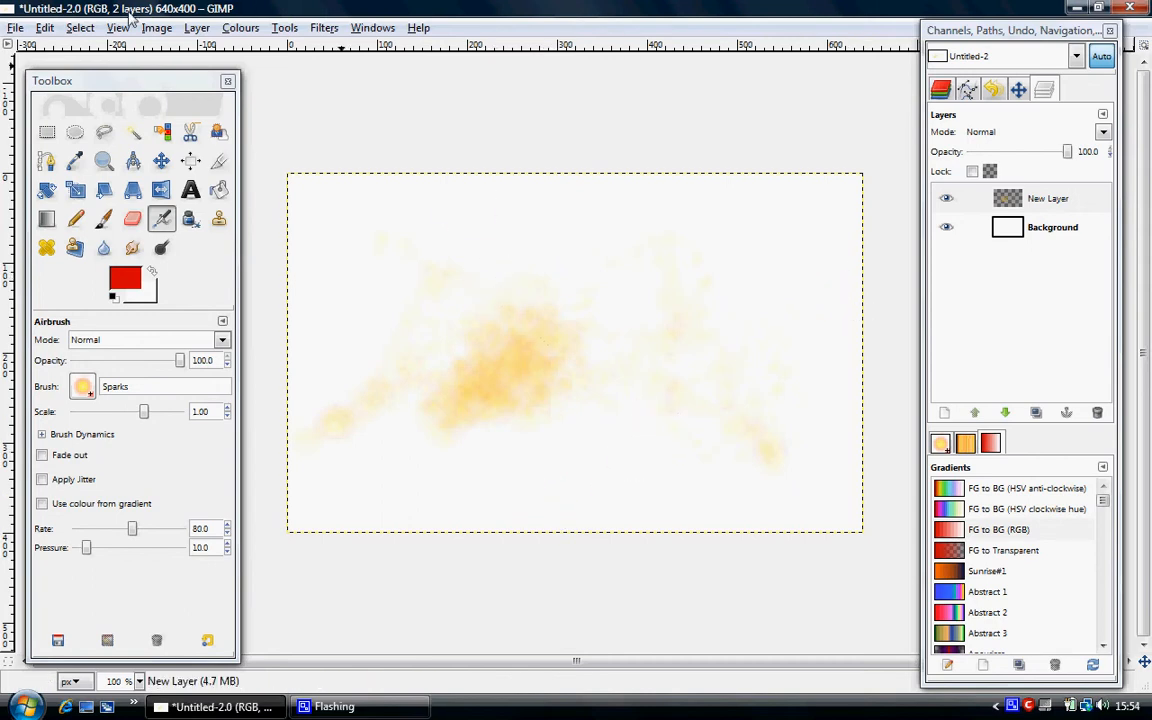
Lock the new layer's alpha channel and set a bright red foreground colour.
{"action": "left_click", "coordinate": [978, 172]}
{"action": "left_click", "coordinate": [124, 278]}
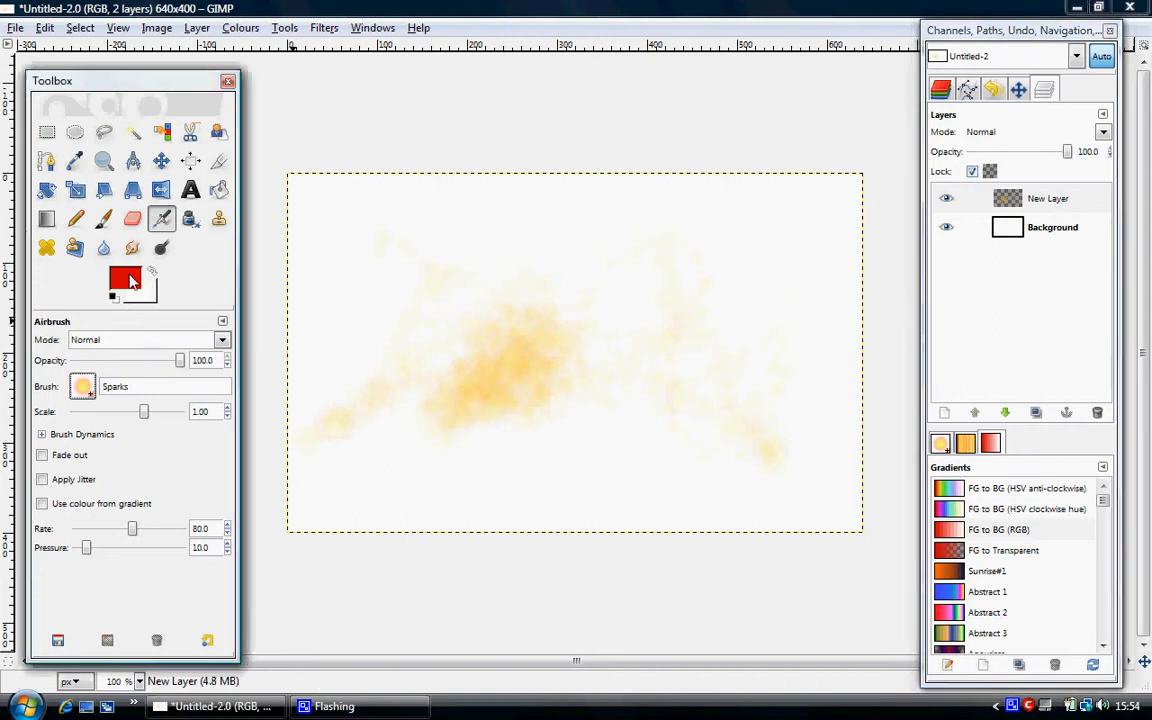
{"action": "left_click", "coordinate": [379, 343]}
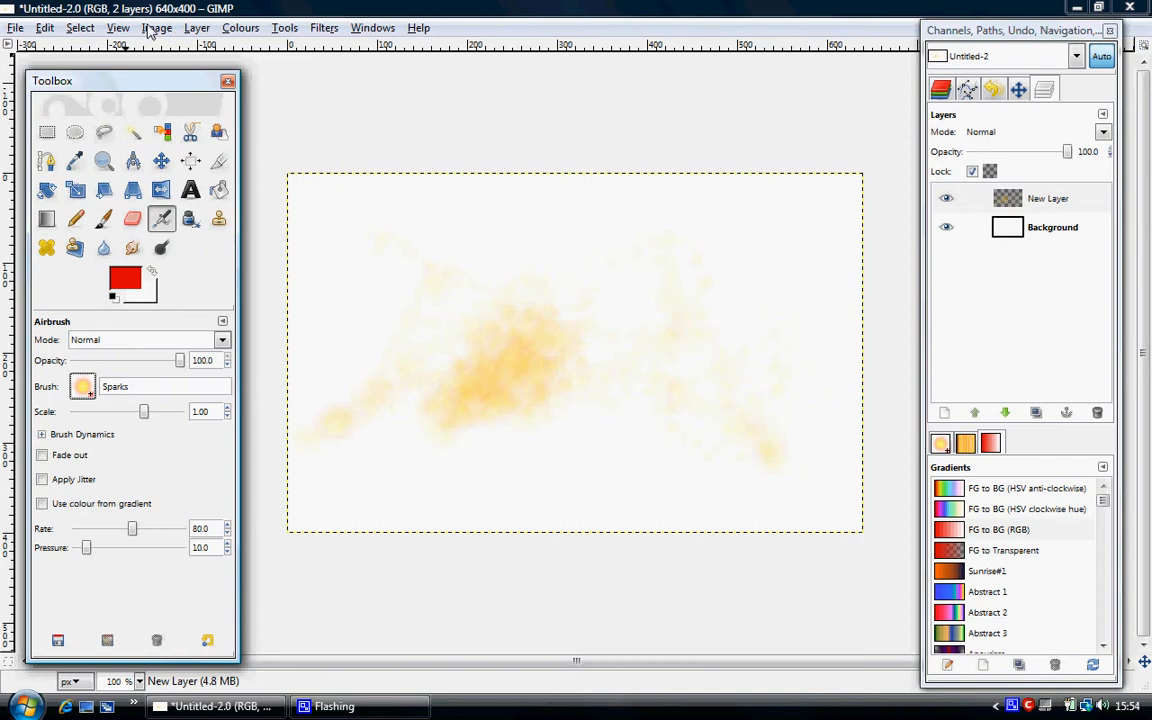
Fill the painted splatter with the red foreground colour and unlock the layer's alpha channel.
{"action": "left_click", "coordinate": [238, 28]}
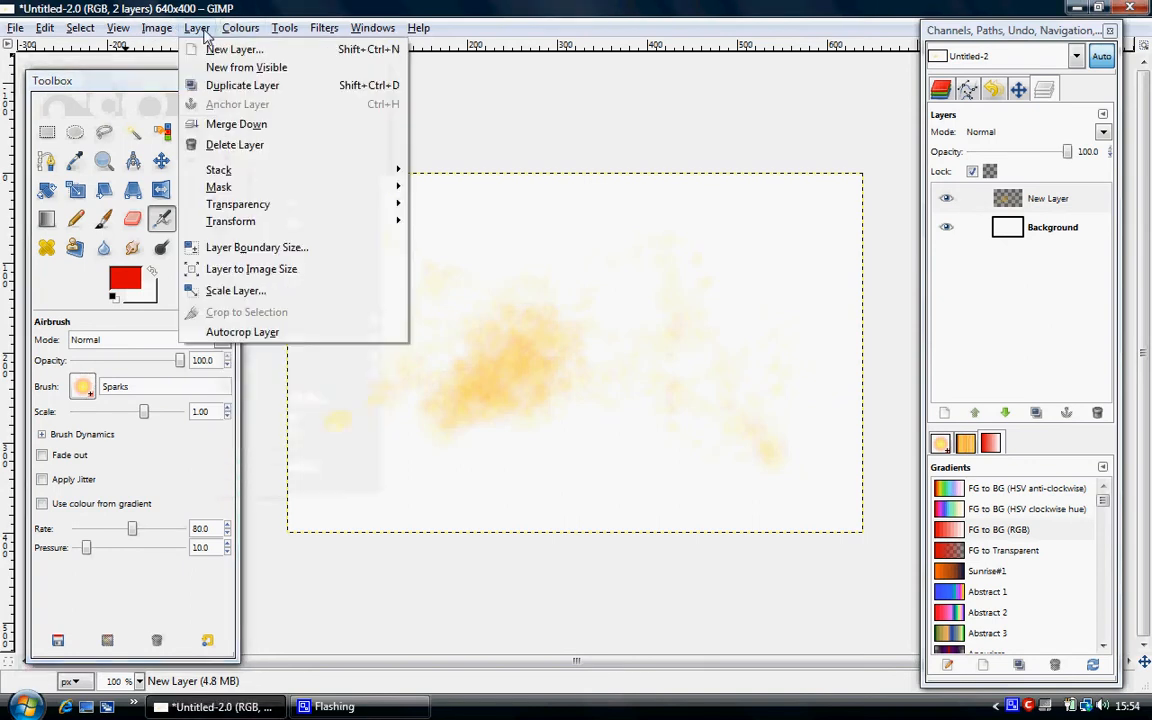
{"action": "mouse_move", "coordinate": [160, 30]}
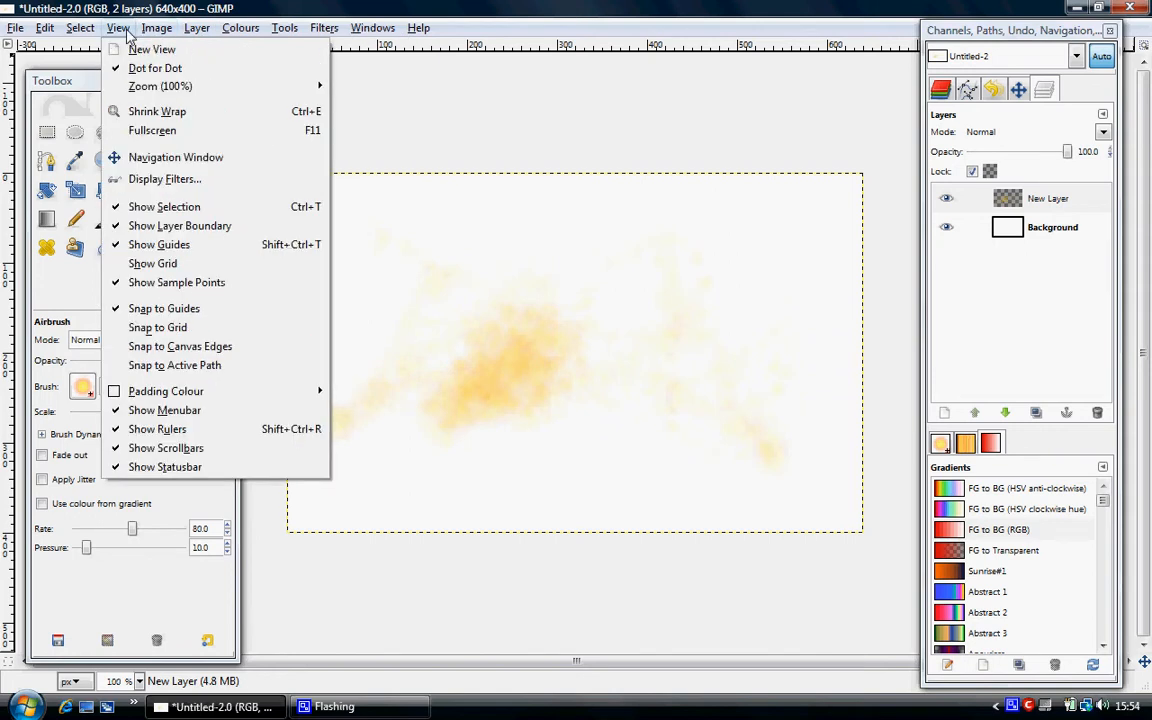
{"action": "left_click", "coordinate": [52, 33]}
{"action": "left_click", "coordinate": [48, 29]}
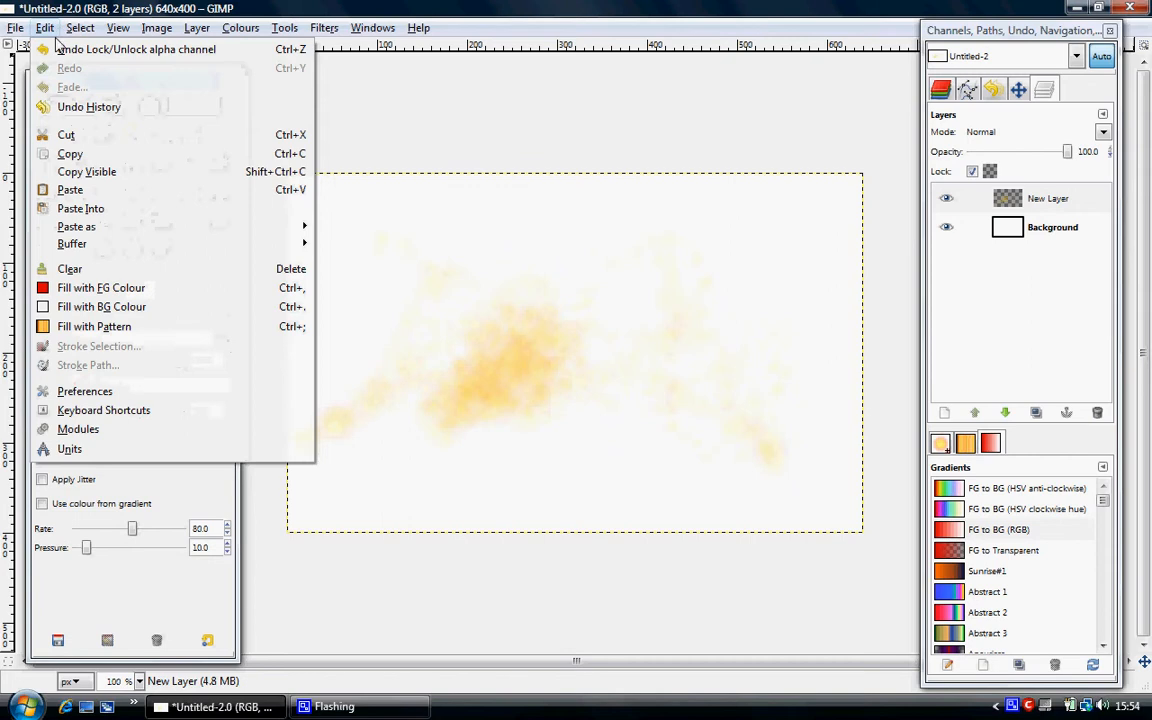
{"action": "left_click", "coordinate": [92, 288]}
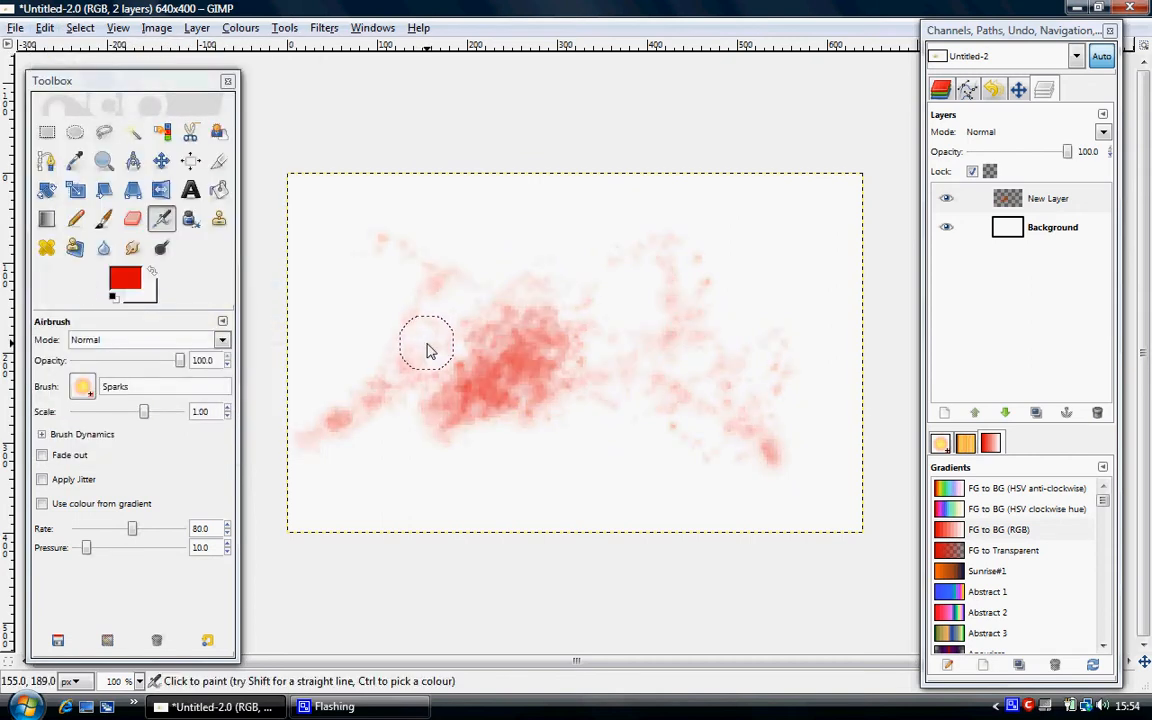
{"action": "left_click", "coordinate": [973, 172]}
Steepen the layer's Alpha channel in Curves by moving the upper end point inward and the lower one to x 30, y 0.
{"action": "left_click", "coordinate": [322, 29]}
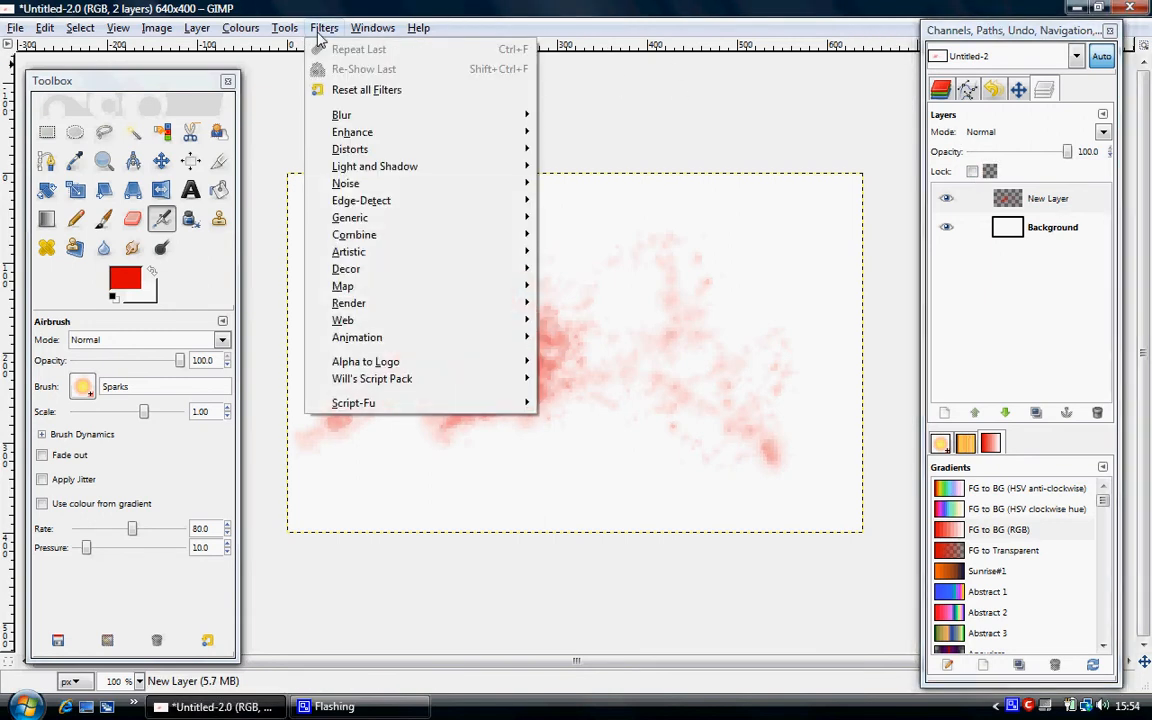
{"action": "mouse_move", "coordinate": [233, 33]}
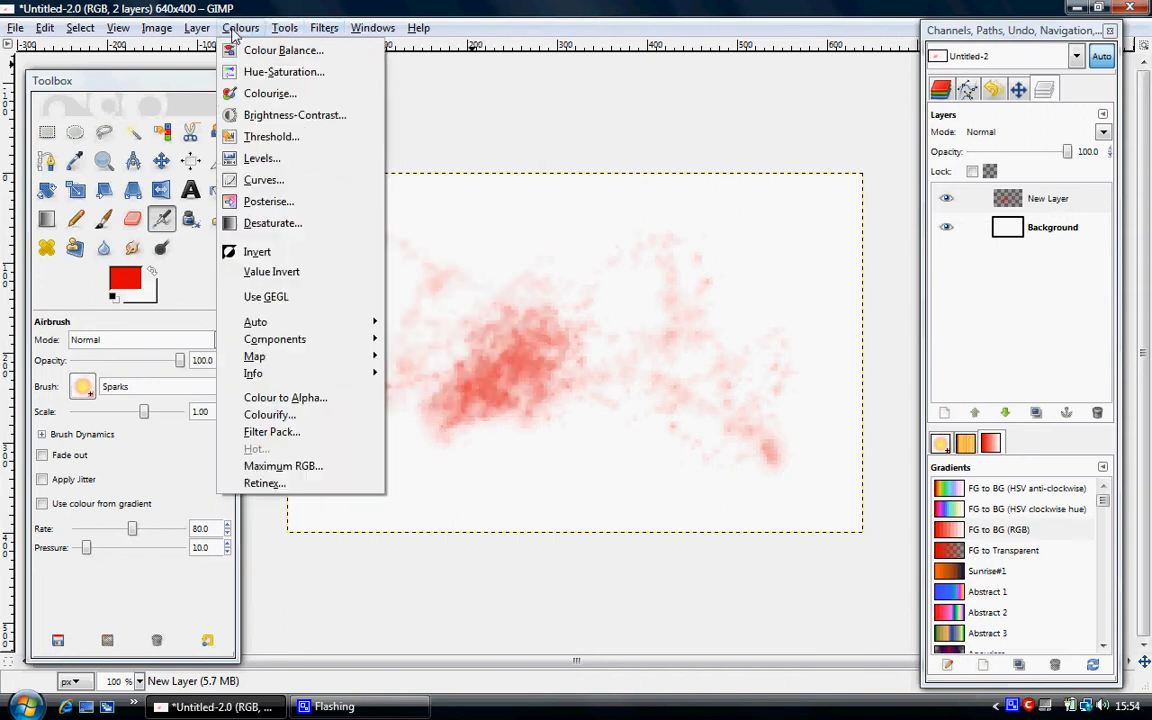
{"action": "left_click", "coordinate": [264, 180]}
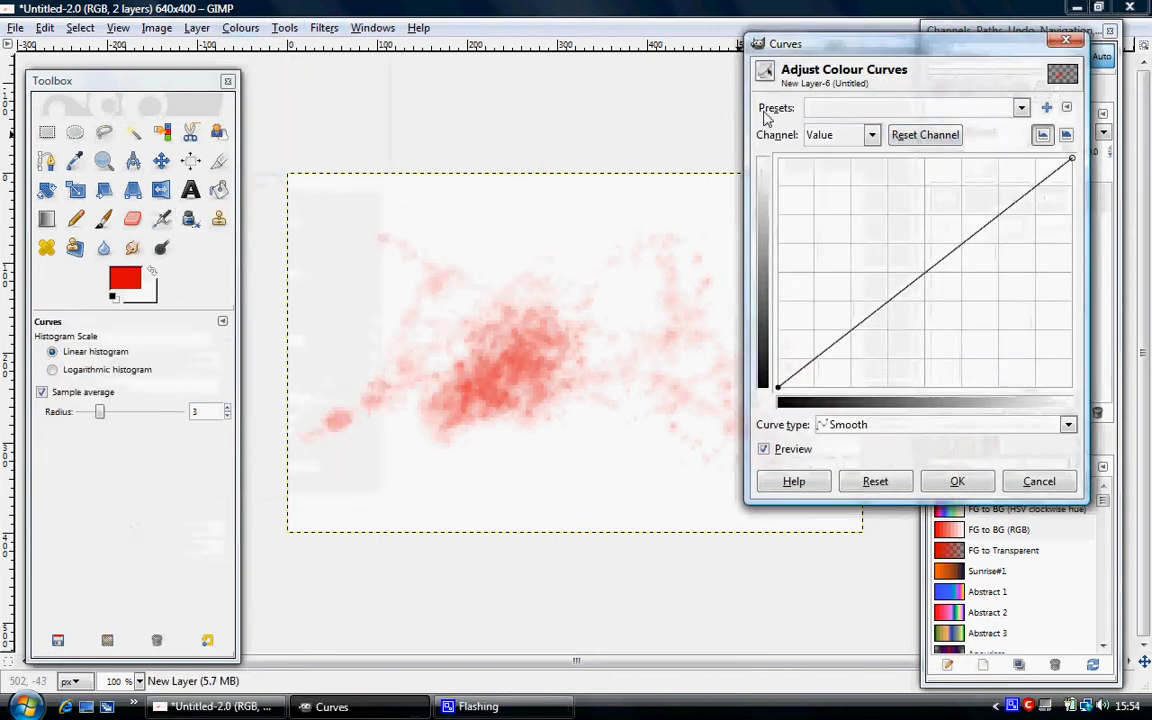
{"action": "left_click", "coordinate": [872, 136]}
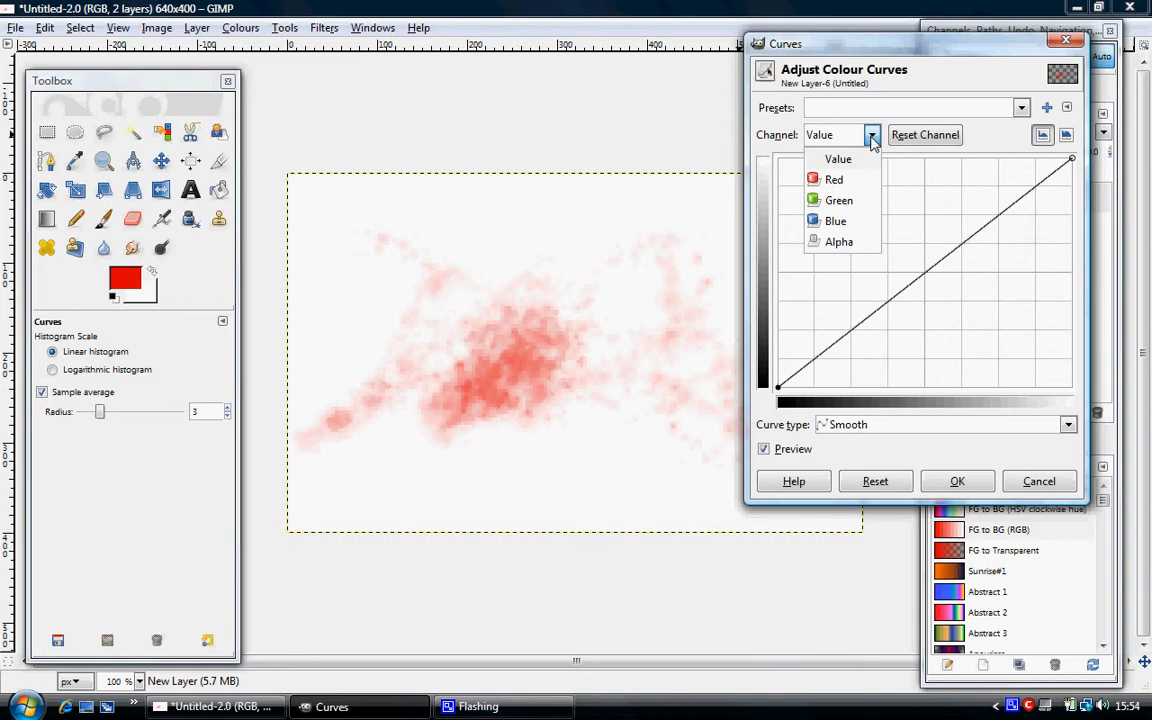
{"action": "left_click", "coordinate": [840, 241]}
{"action": "left_click_drag", "start_coordinate": [1071, 160], "coordinate": [968, 161]}
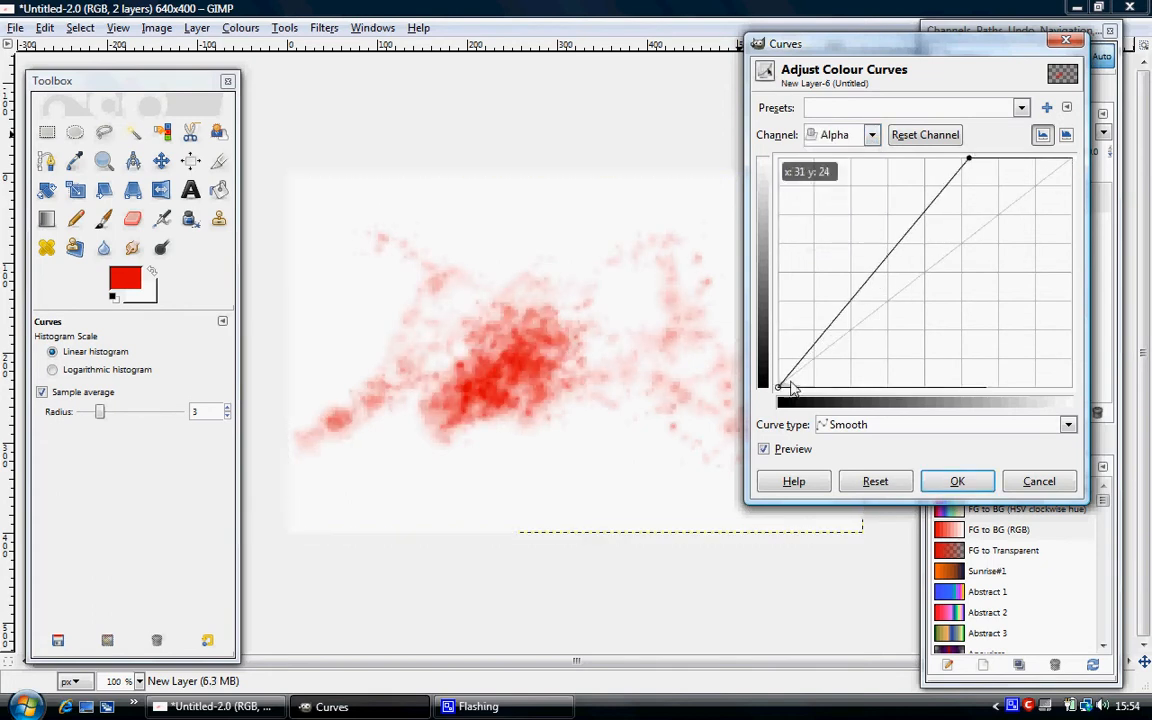
{"action": "left_click_drag", "start_coordinate": [781, 392], "coordinate": [812, 392]}
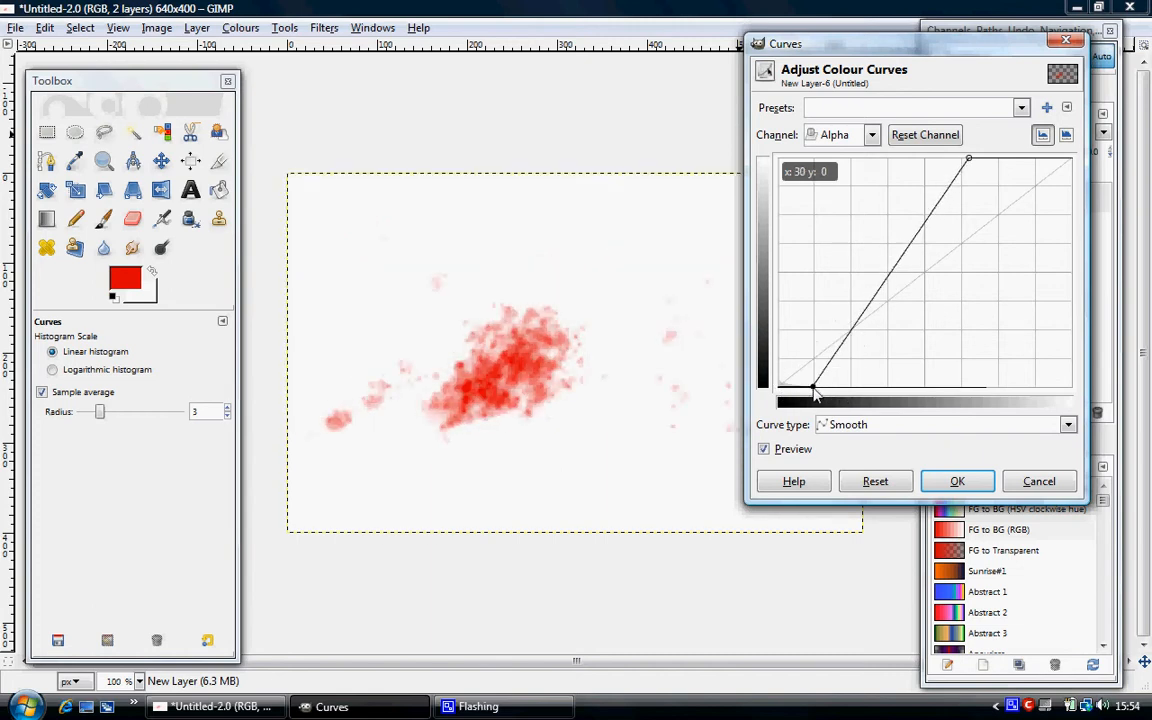
Bow the middle of the Alpha curve upward to make the blood spots more solid, and apply the adjustment.
{"action": "left_click_drag", "start_coordinate": [897, 265], "coordinate": [886, 220]}
{"action": "left_click_drag", "start_coordinate": [889, 44], "coordinate": [893, 47]}
{"action": "left_click_drag", "start_coordinate": [990, 110], "coordinate": [1092, 150]}
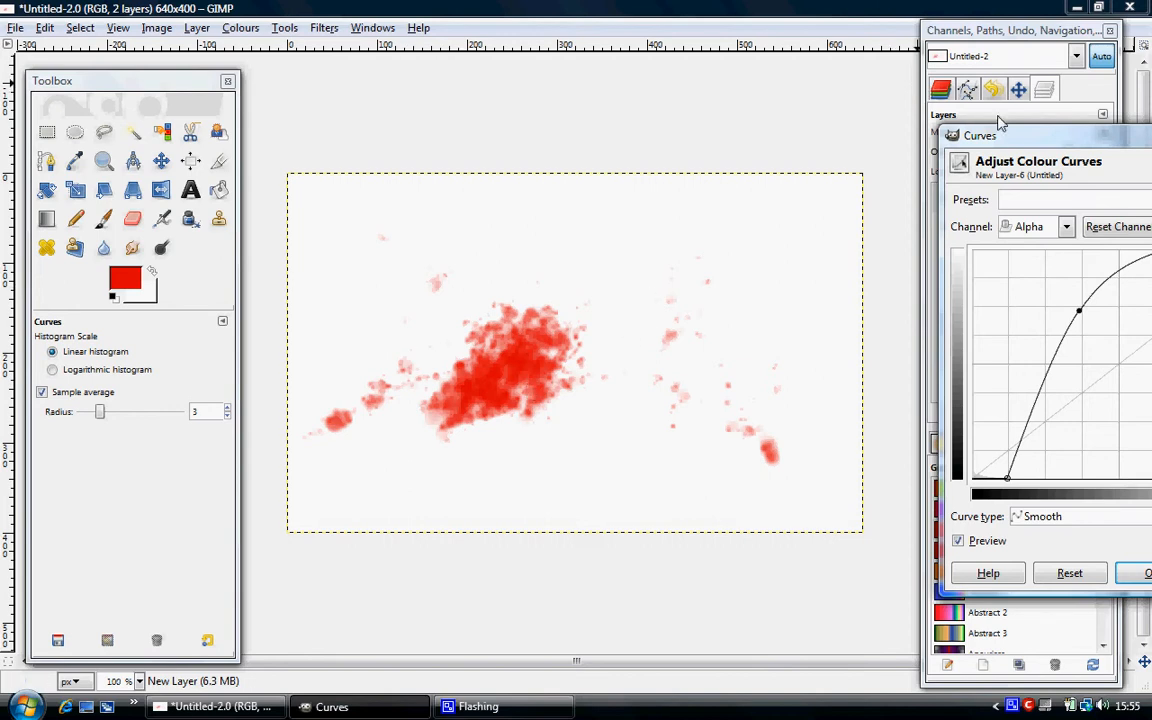
{"action": "left_click_drag", "start_coordinate": [1014, 140], "coordinate": [620, 69]}
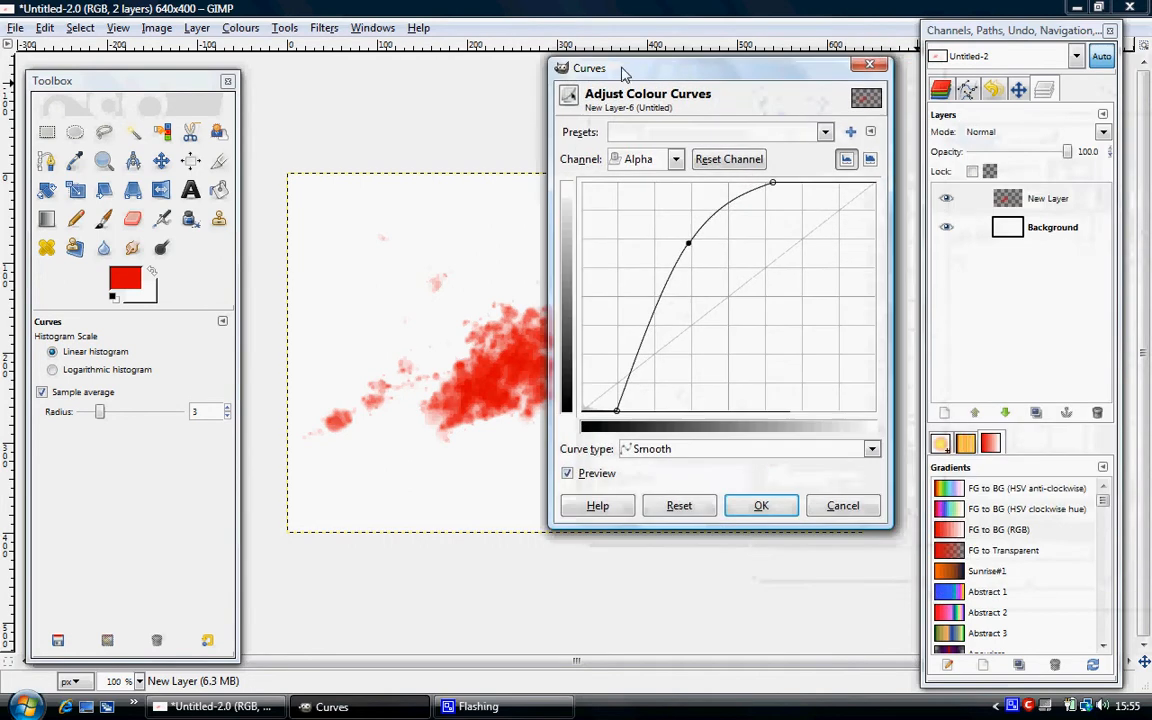
{"action": "left_click", "coordinate": [761, 504]}
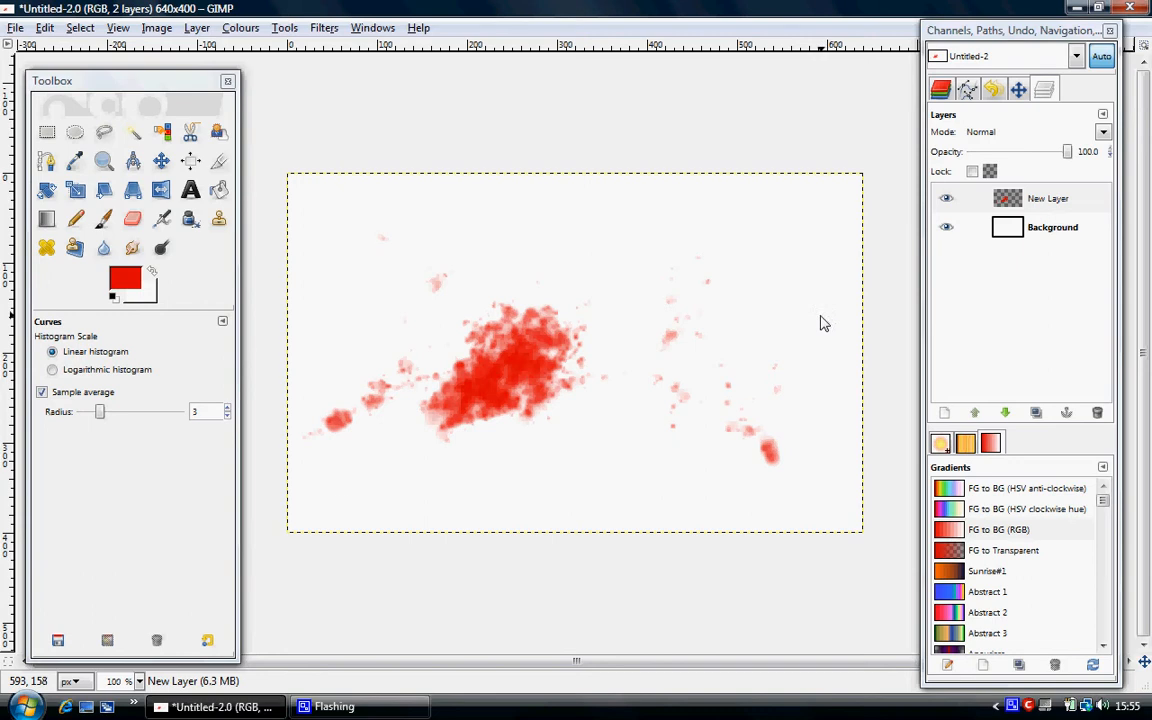
Open the source photo from the Stop motion blood effect desktop folder in Windows Photo Gallery, examine the toy figure, and close the viewer.
{"action": "left_click", "coordinate": [1076, 8]}
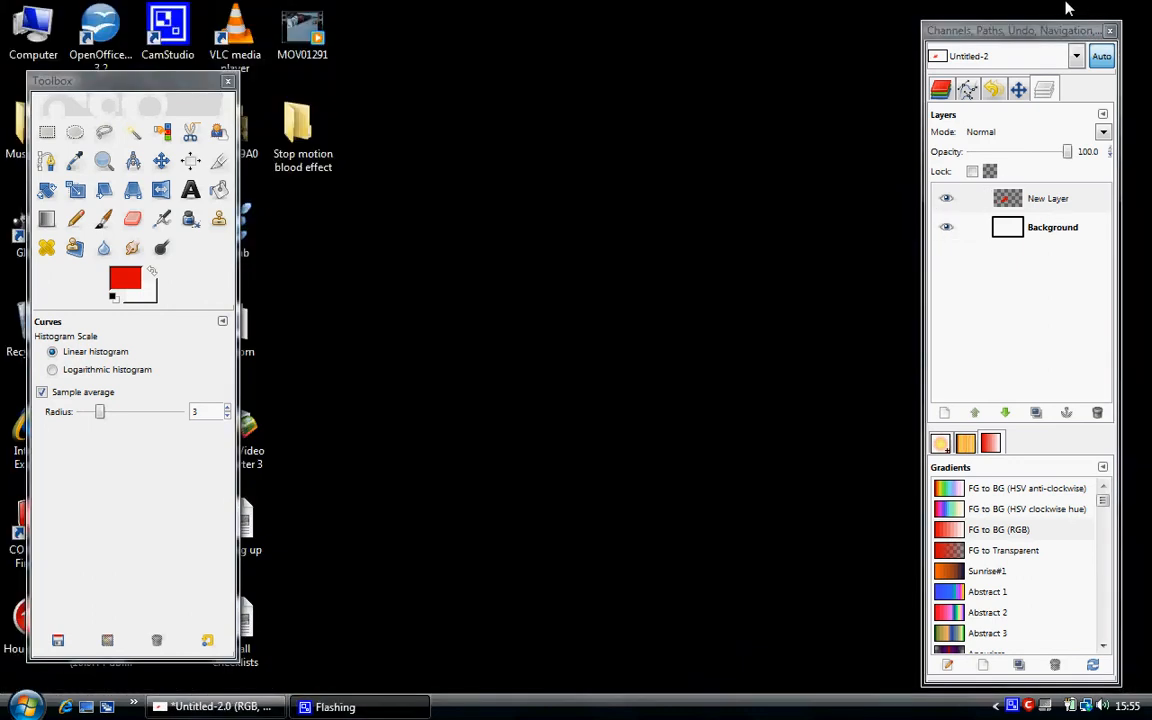
{"action": "double_click", "coordinate": [297, 135]}
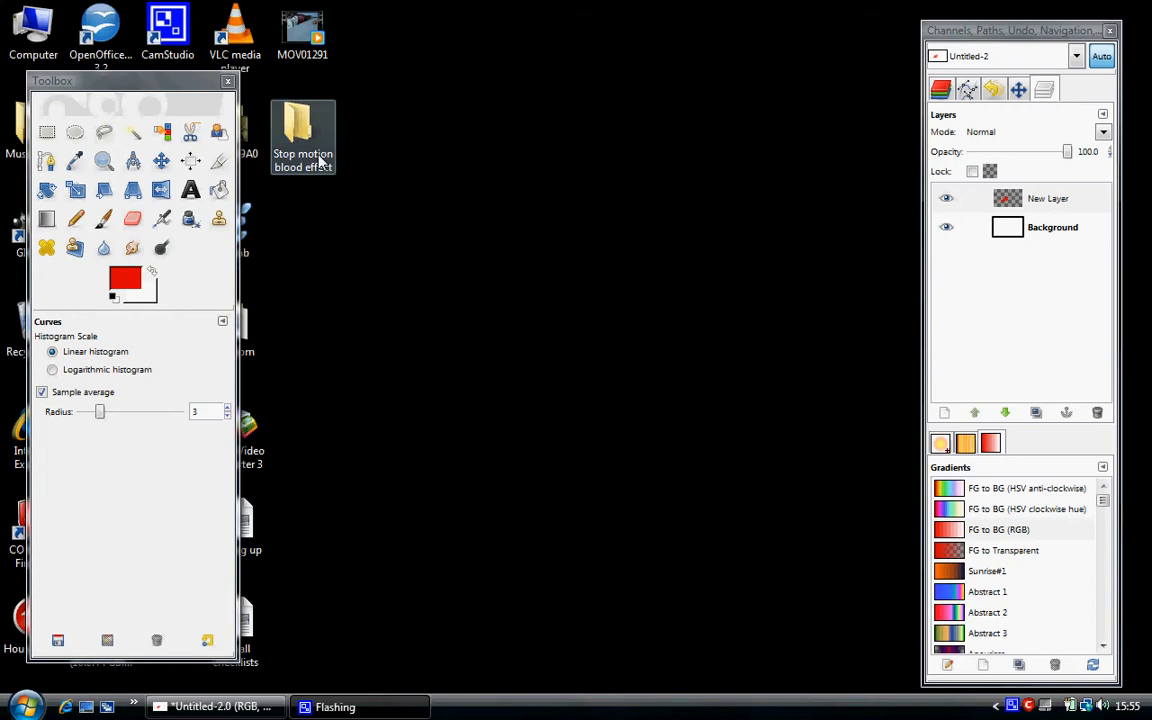
{"action": "left_click", "coordinate": [1067, 159]}
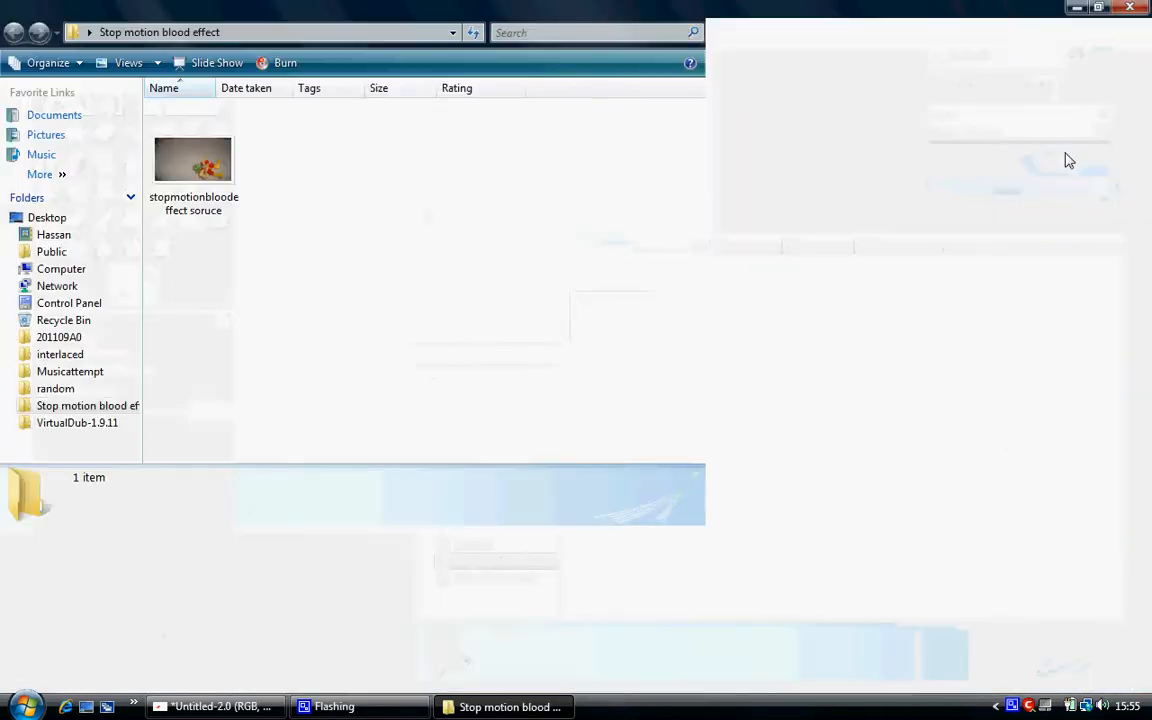
{"action": "left_click", "coordinate": [206, 170]}
{"action": "key", "text": "Return"}
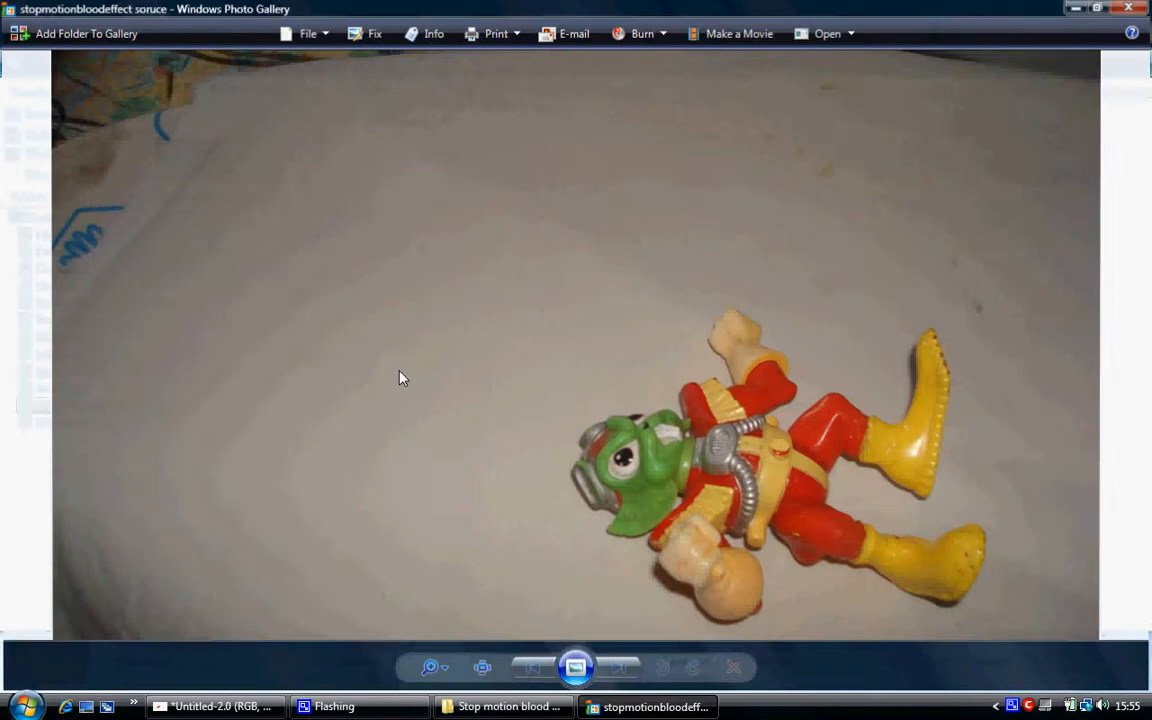
{"action": "left_click", "coordinate": [1130, 7]}
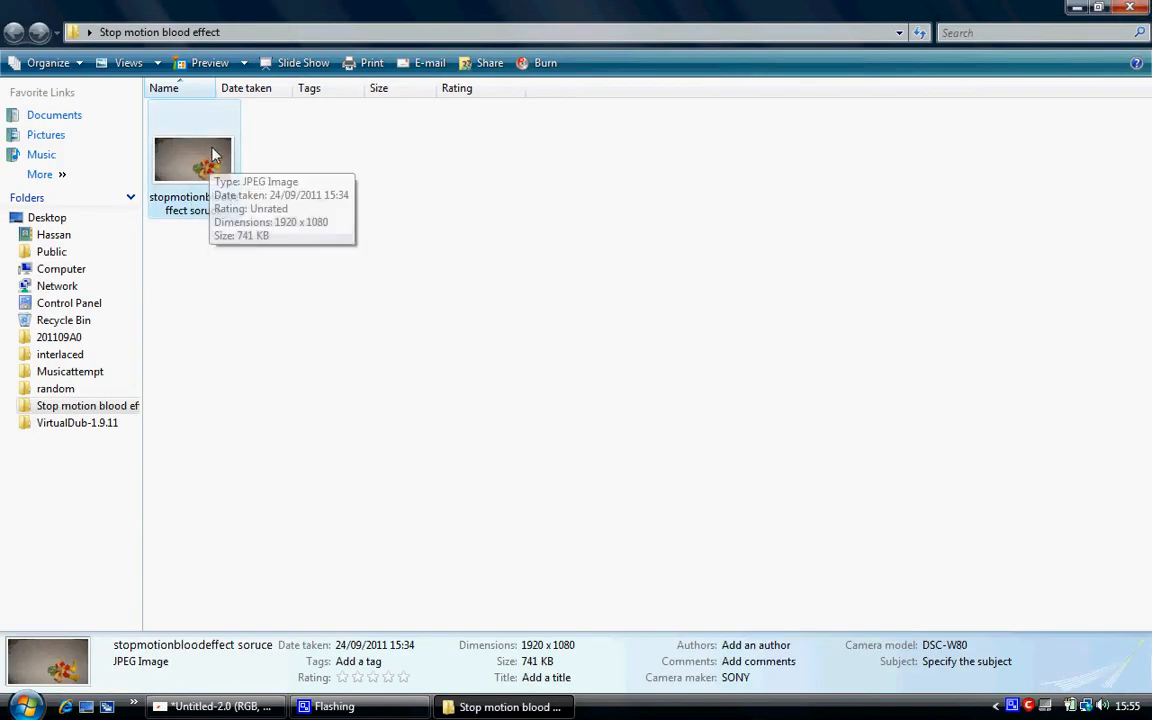
Return to GIMP and try bringing the source photo into the splatter image as a layer, deleting that layer again.
{"action": "left_click", "coordinate": [218, 706]}
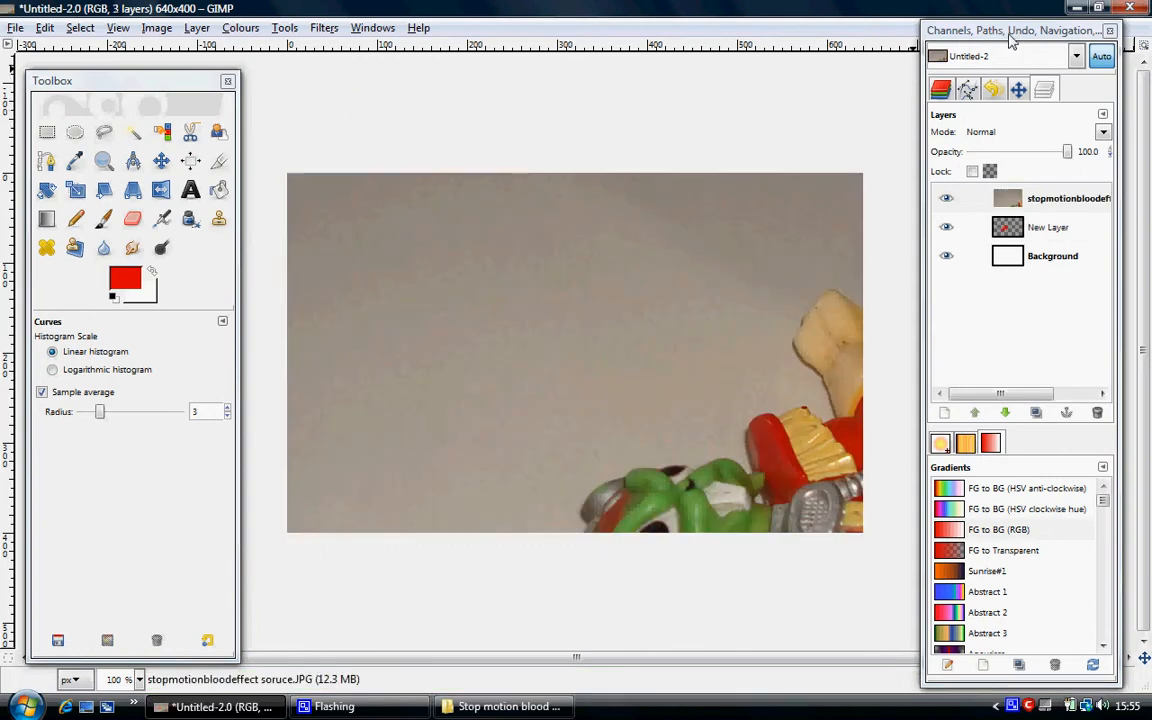
{"action": "right_click", "coordinate": [950, 198]}
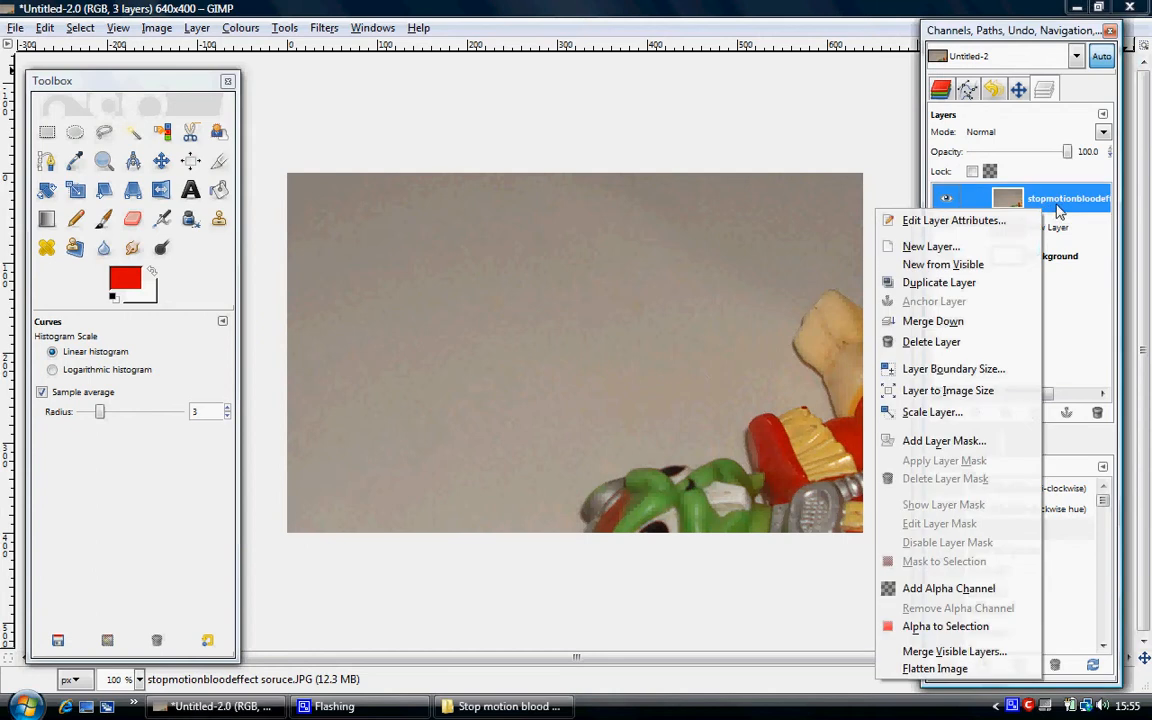
{"action": "left_click", "coordinate": [978, 342]}
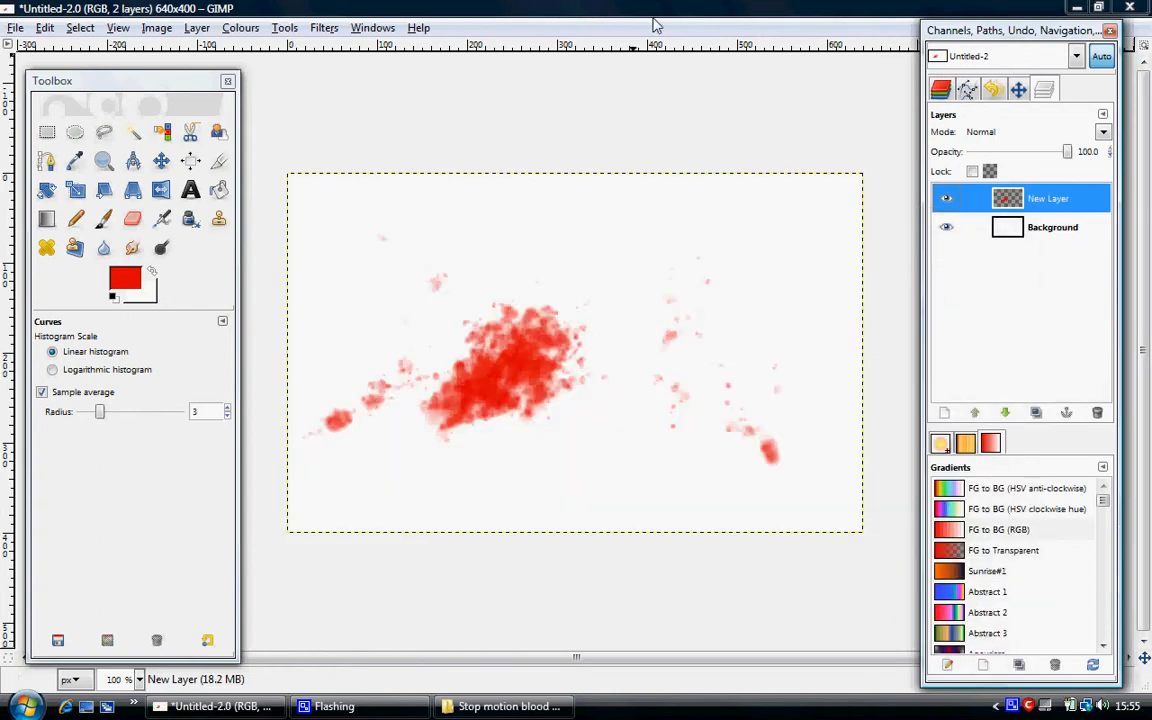
Open stopmotionbloodeffect soruce.JPG from the Stop motion blood effect desktop folder as a separate image and maximize its window.
{"action": "left_click", "coordinate": [15, 30]}
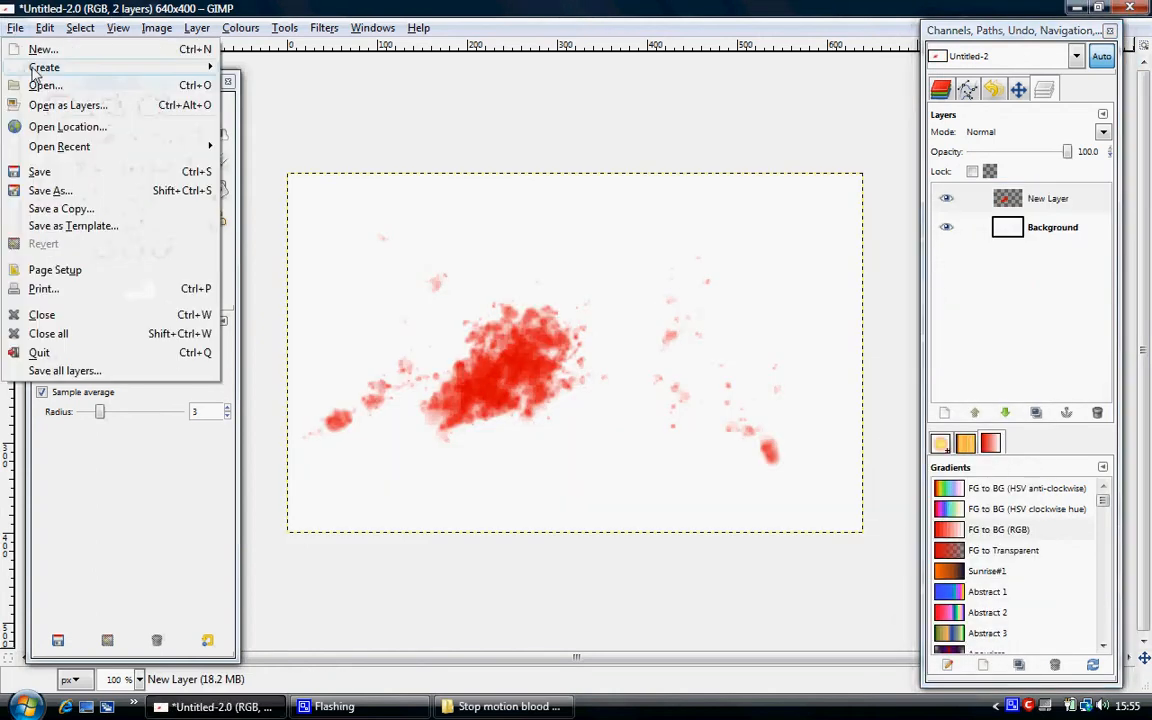
{"action": "left_click", "coordinate": [45, 95]}
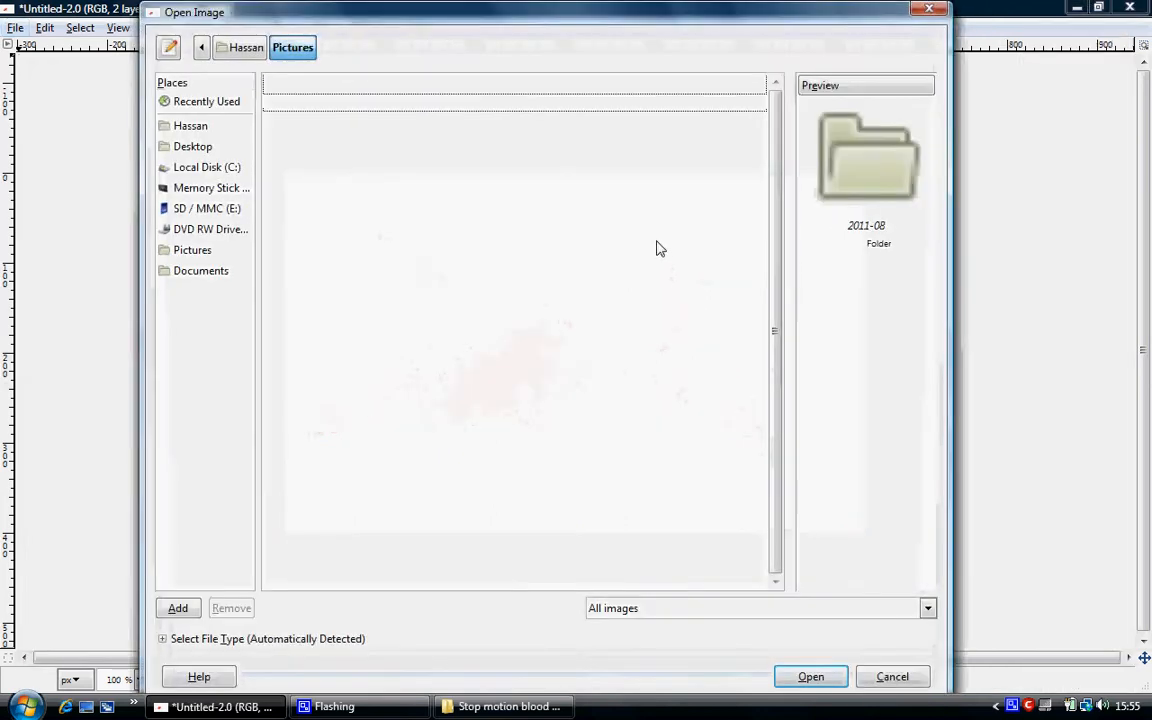
{"action": "left_click", "coordinate": [195, 147]}
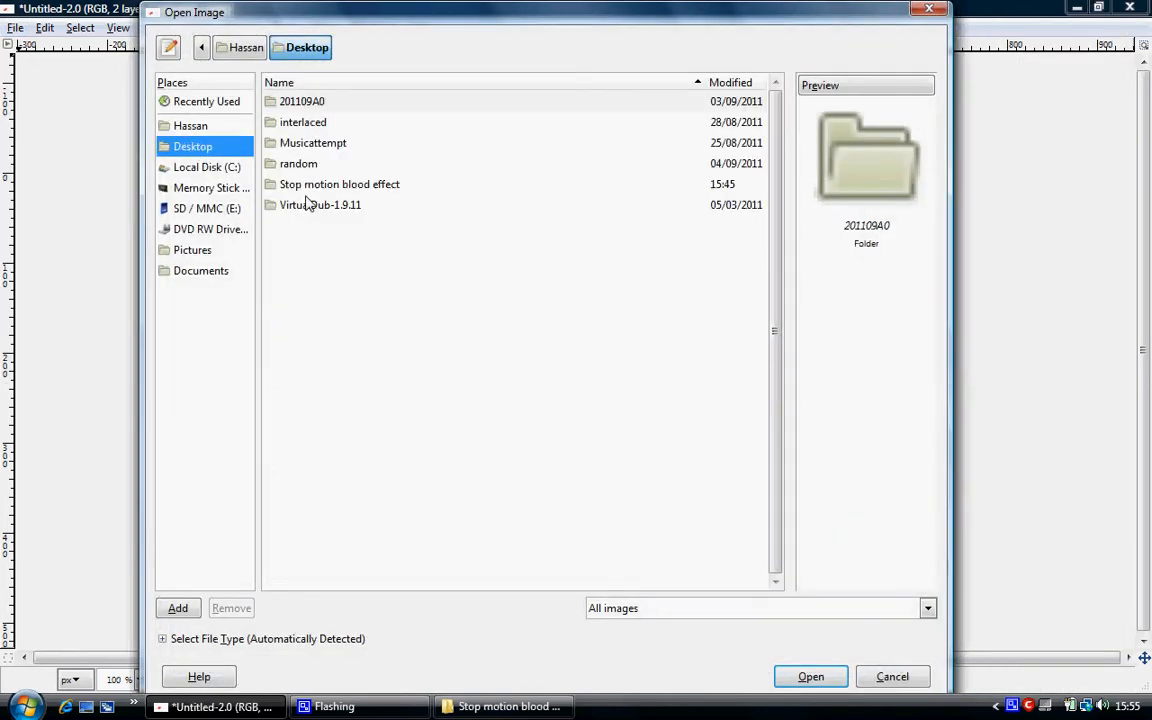
{"action": "double_click", "coordinate": [340, 186]}
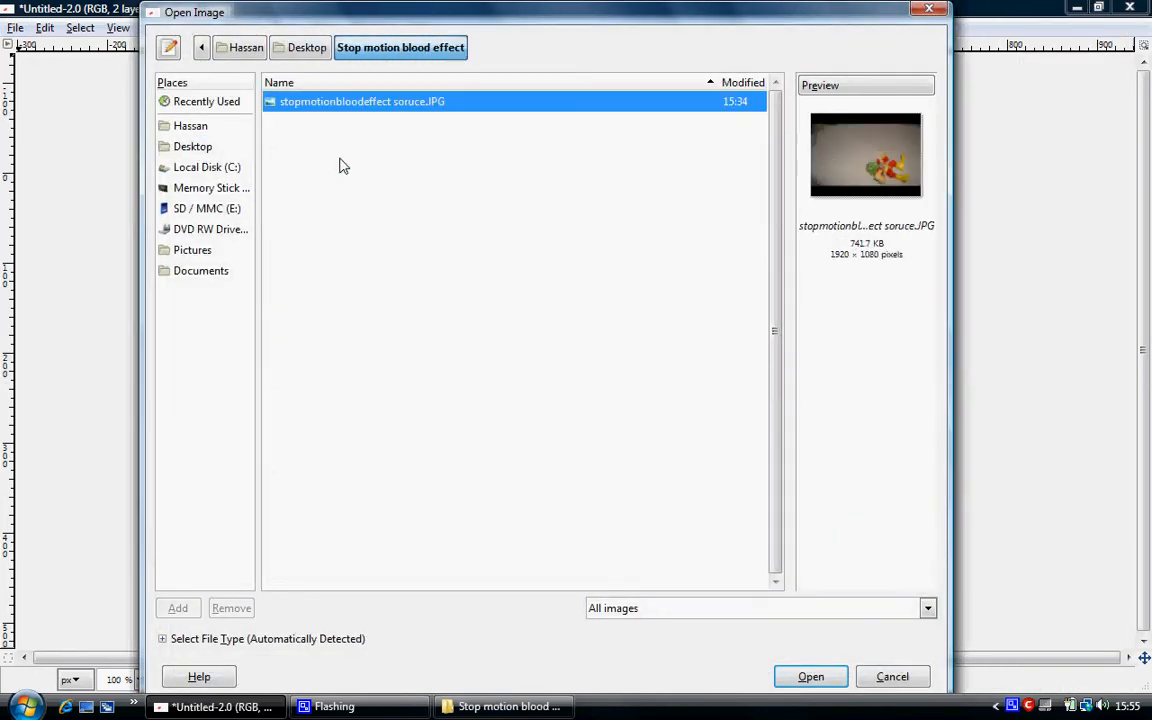
{"action": "left_click", "coordinate": [800, 676]}
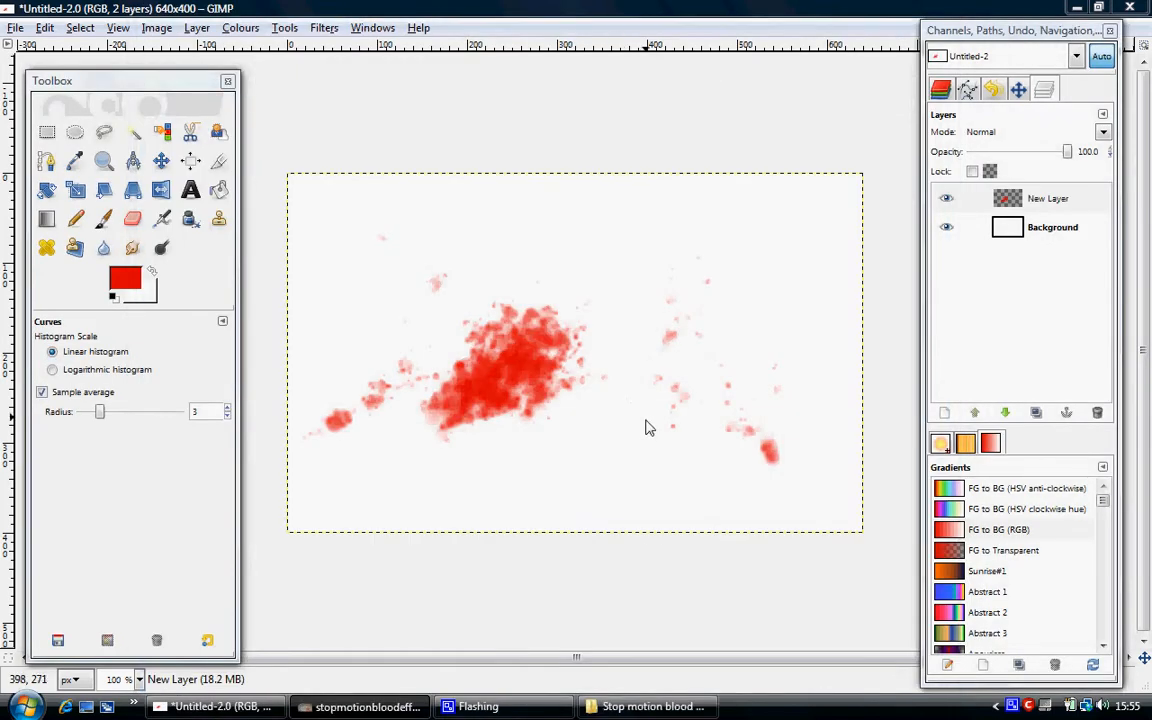
{"action": "left_click", "coordinate": [354, 708]}
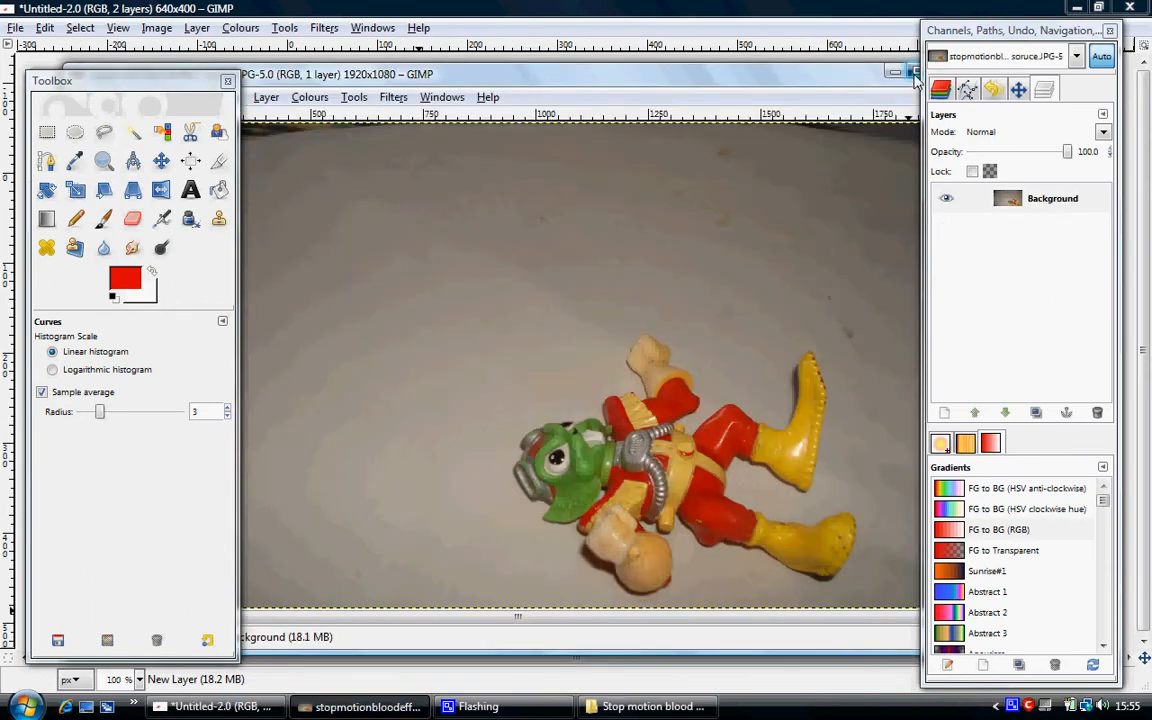
{"action": "double_click", "coordinate": [820, 72]}
{"action": "right_click", "coordinate": [1050, 205]}
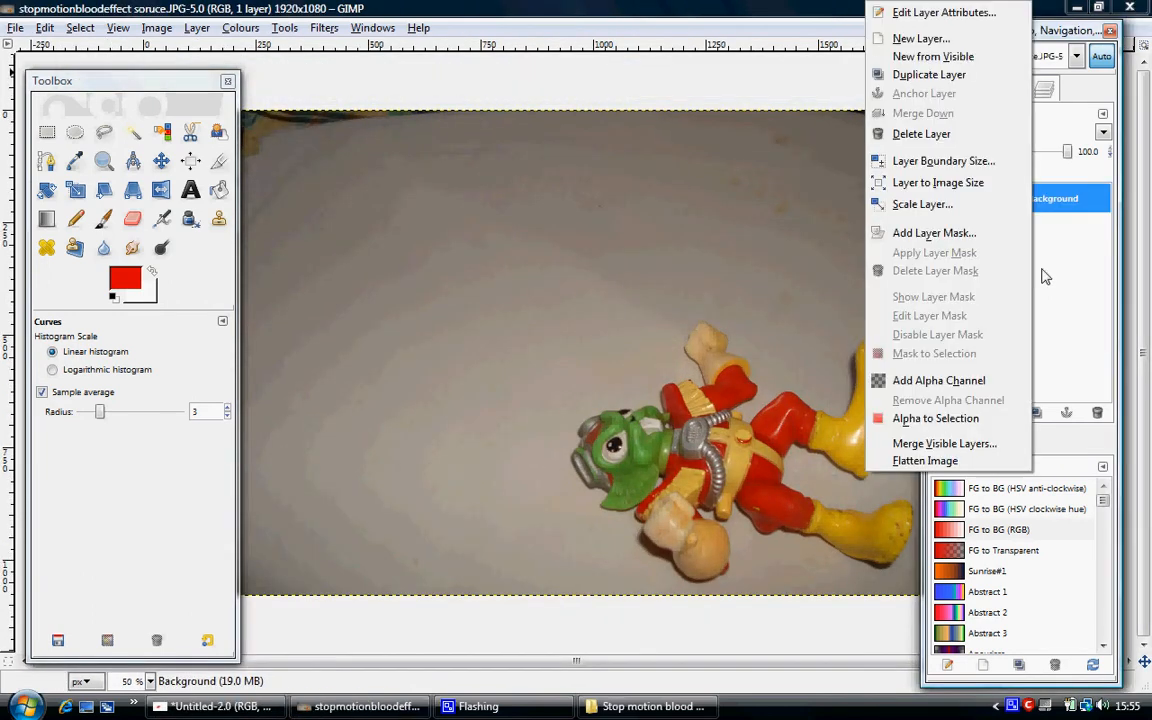
{"action": "left_click", "coordinate": [1045, 276]}
Copy the blood splatter layer from the Untitled image.
{"action": "left_click", "coordinate": [235, 706]}
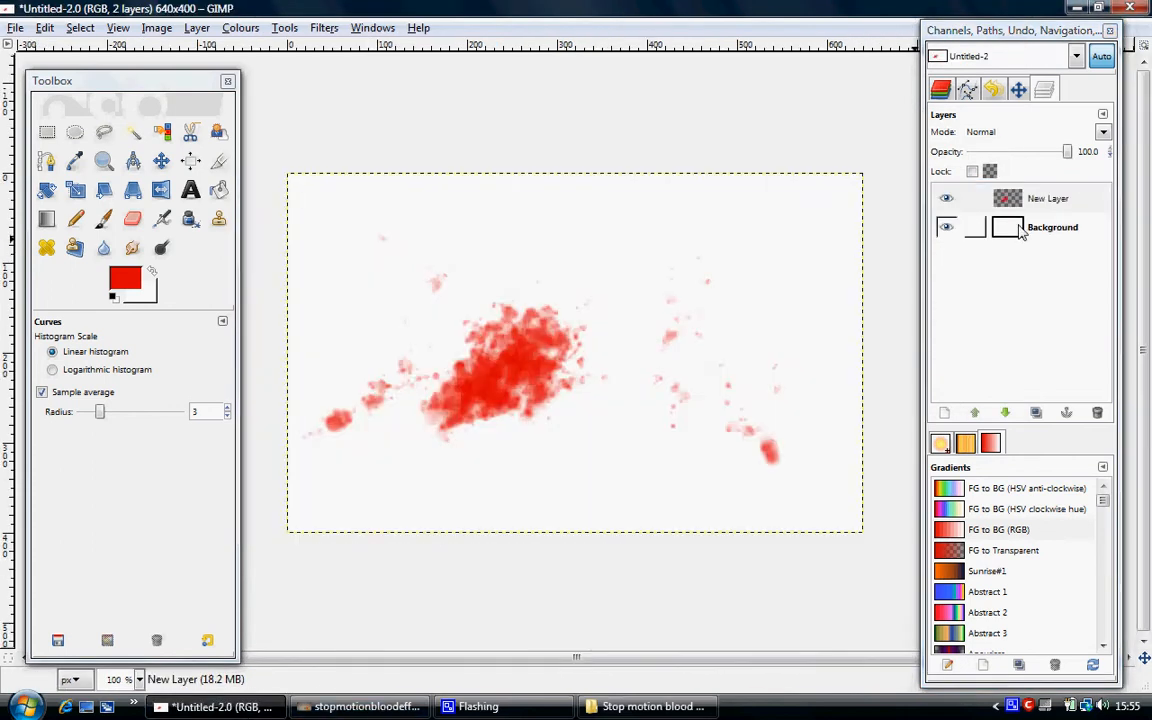
{"action": "left_click", "coordinate": [1010, 199]}
{"action": "right_click", "coordinate": [1010, 199]}
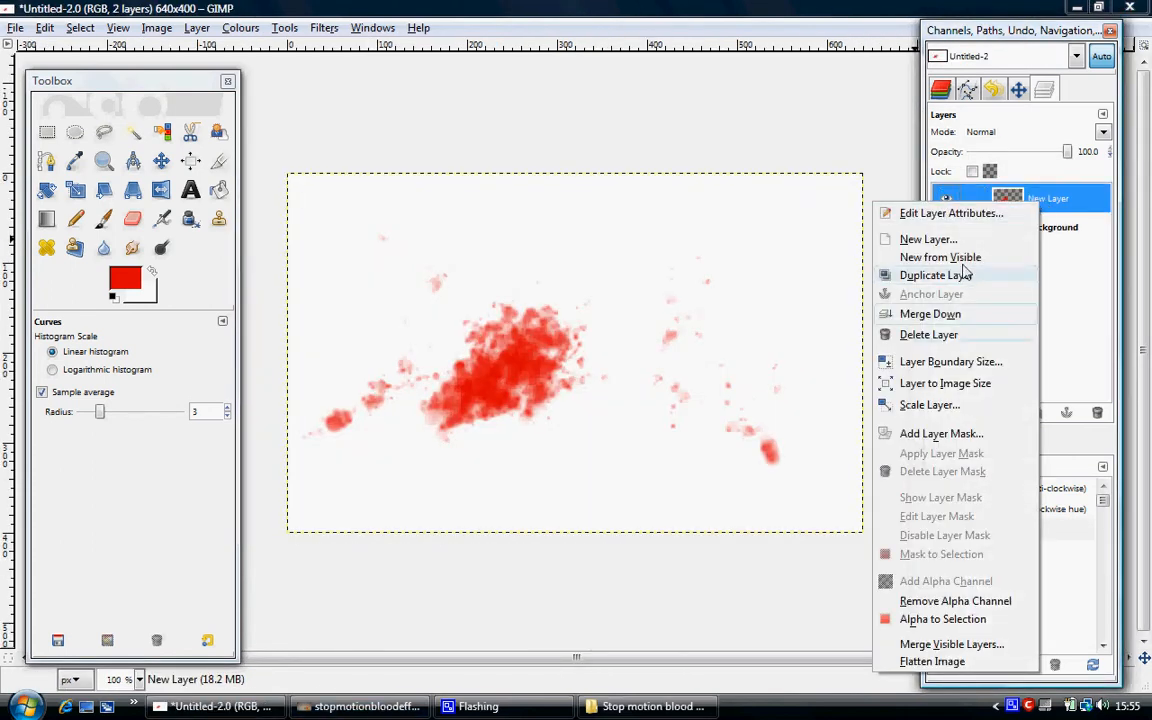
{"action": "left_click", "coordinate": [1078, 203]}
{"action": "left_click", "coordinate": [45, 27]}
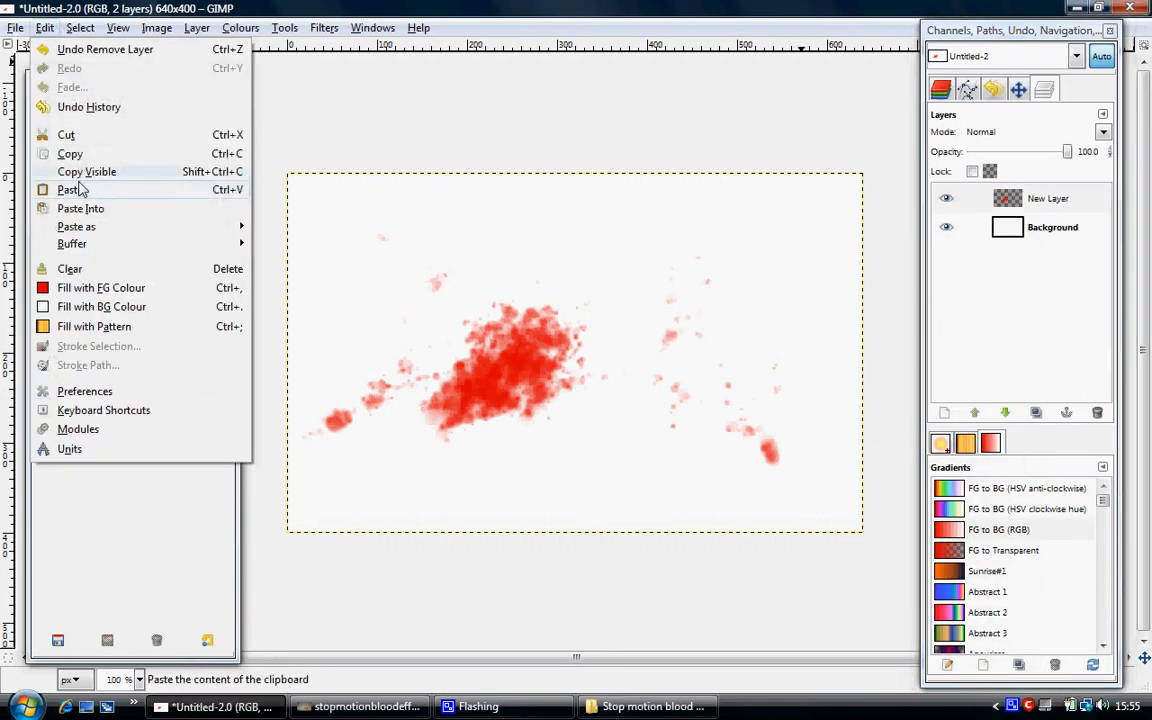
{"action": "left_click", "coordinate": [72, 153]}
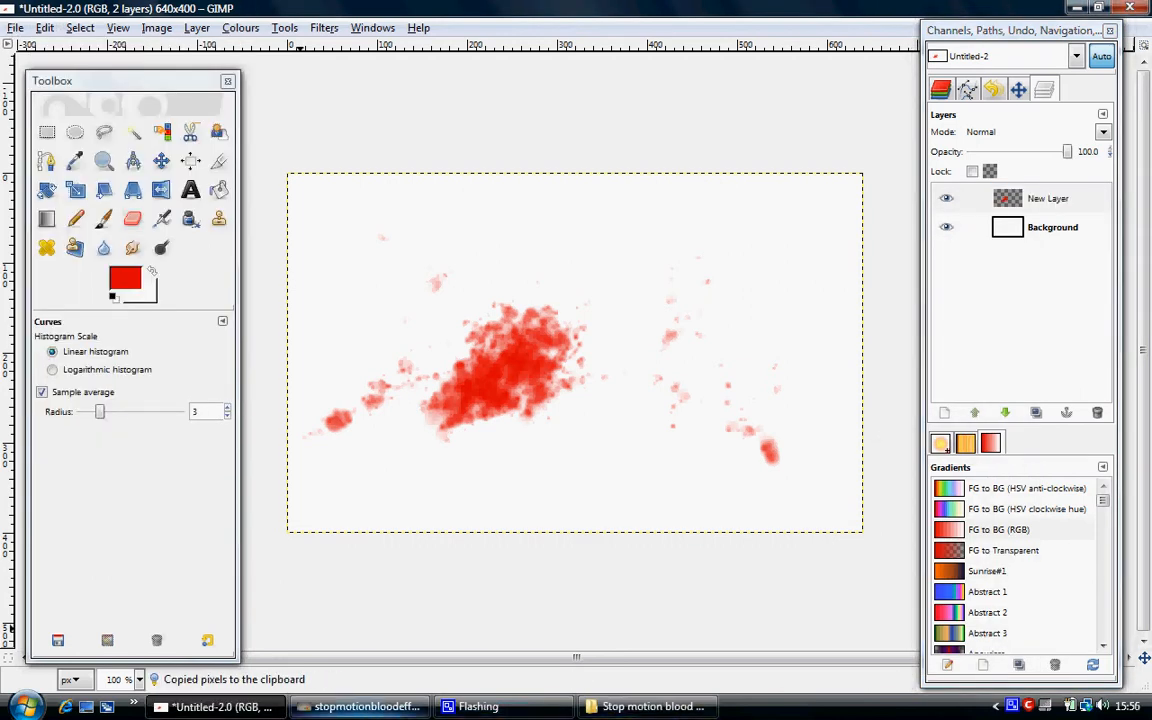
Paste the copied splatter into the toy figure photo and turn the floating selection into a new layer.
{"action": "left_click", "coordinate": [360, 706]}
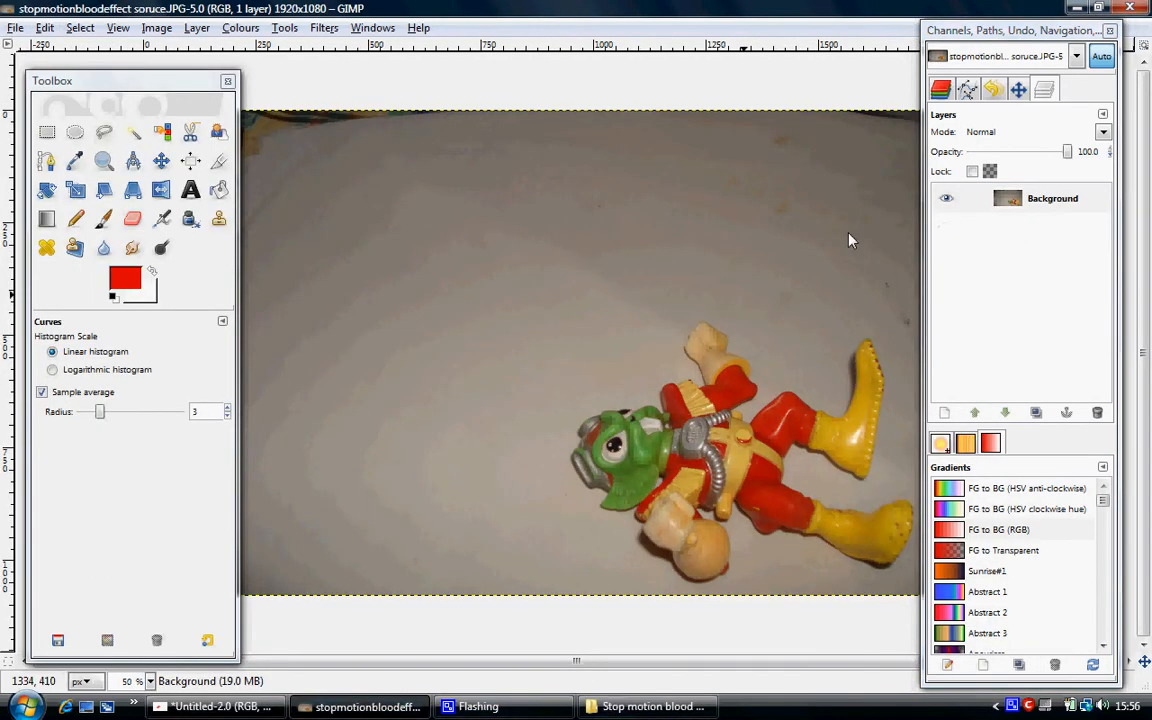
{"action": "left_click", "coordinate": [45, 27]}
{"action": "left_click", "coordinate": [106, 190]}
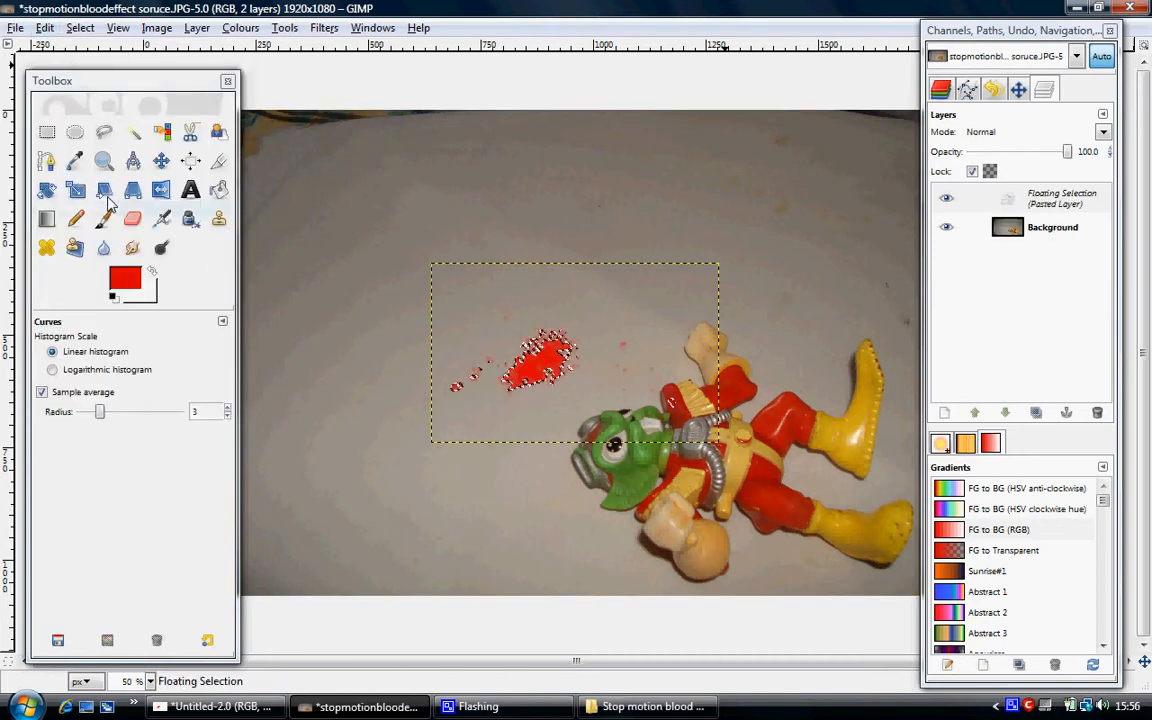
{"action": "right_click", "coordinate": [1045, 205]}
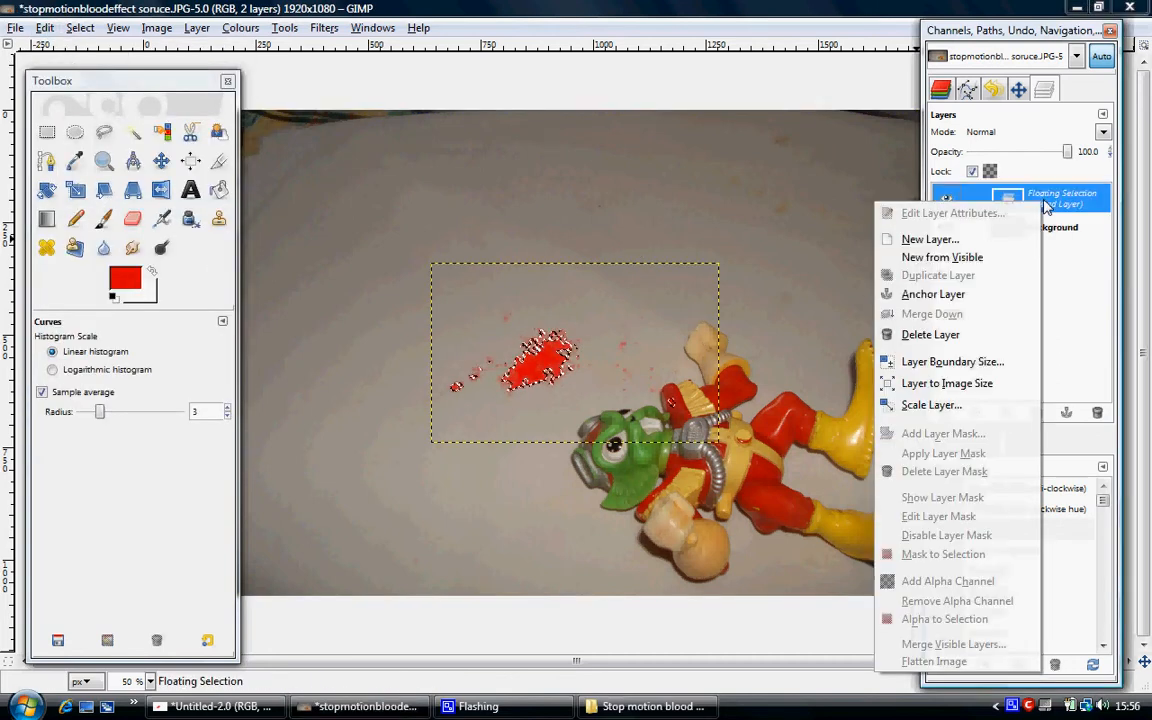
{"action": "left_click", "coordinate": [965, 240]}
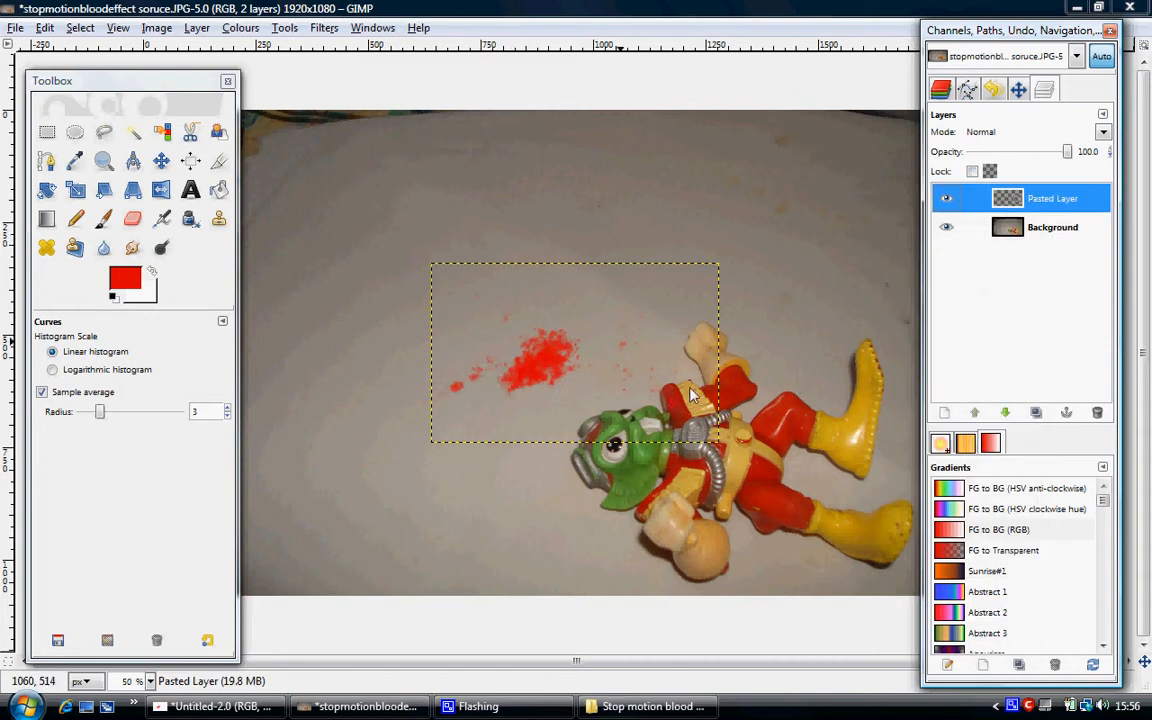
Hide the white Background layer in the Untitled splatter image to show the splatter's transparency.
{"action": "left_click", "coordinate": [235, 714]}
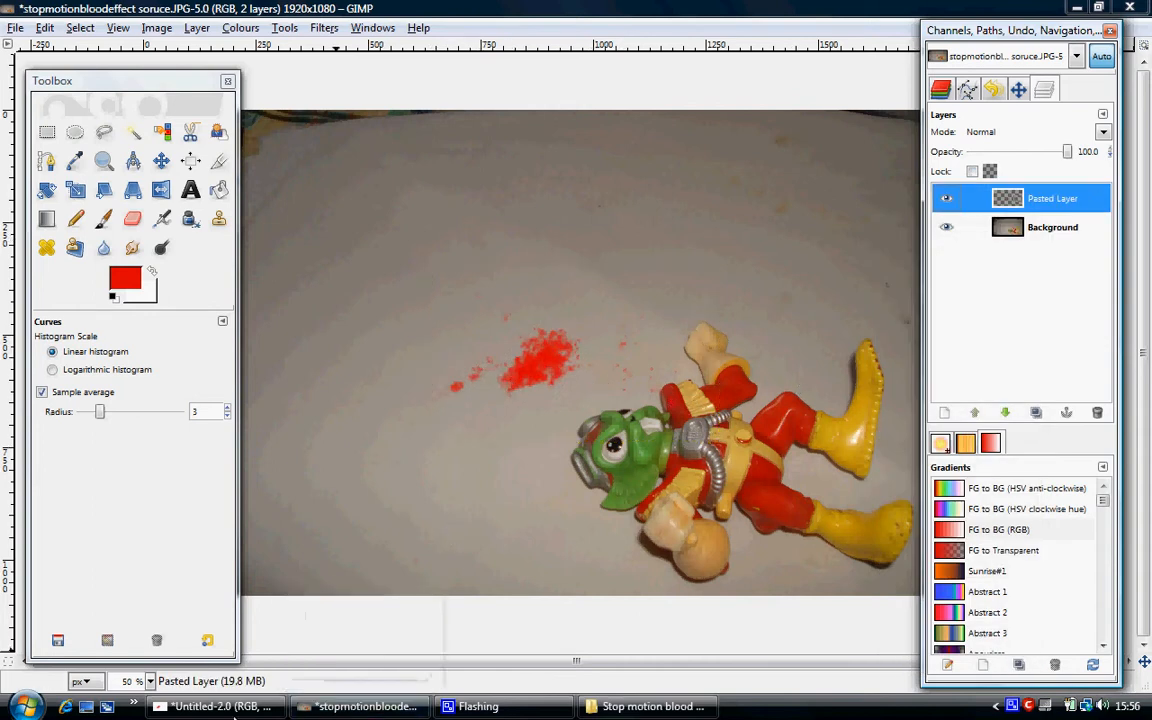
{"action": "left_click", "coordinate": [235, 712]}
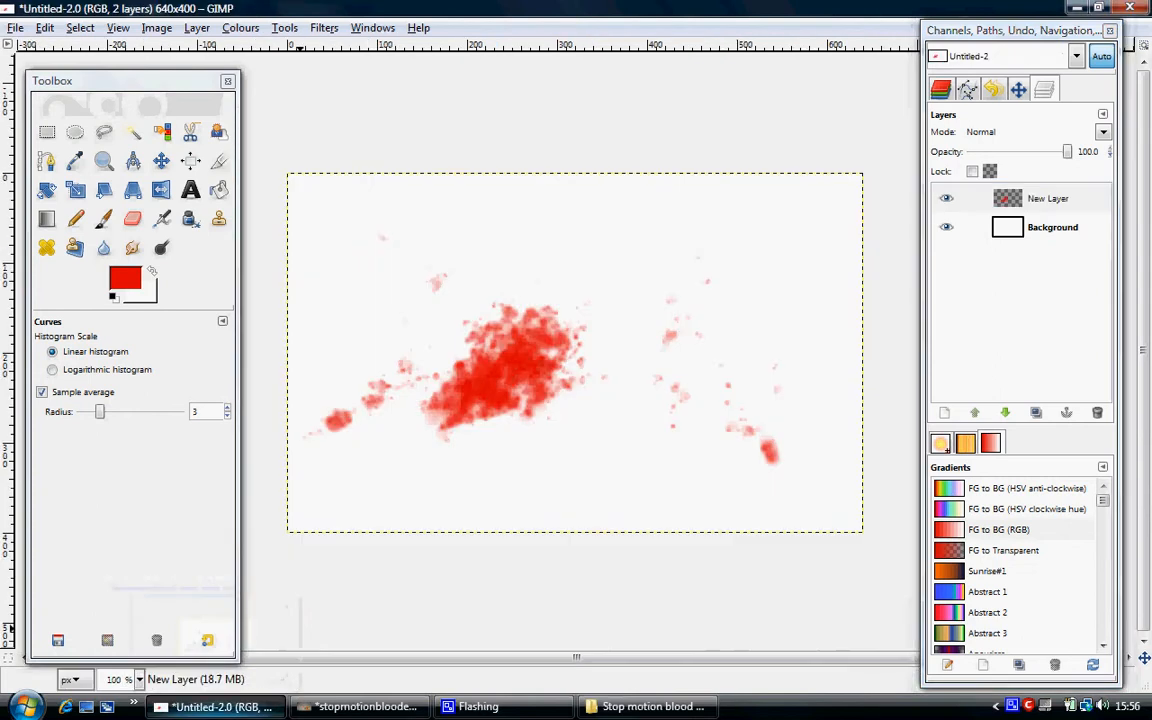
{"action": "left_click", "coordinate": [947, 228]}
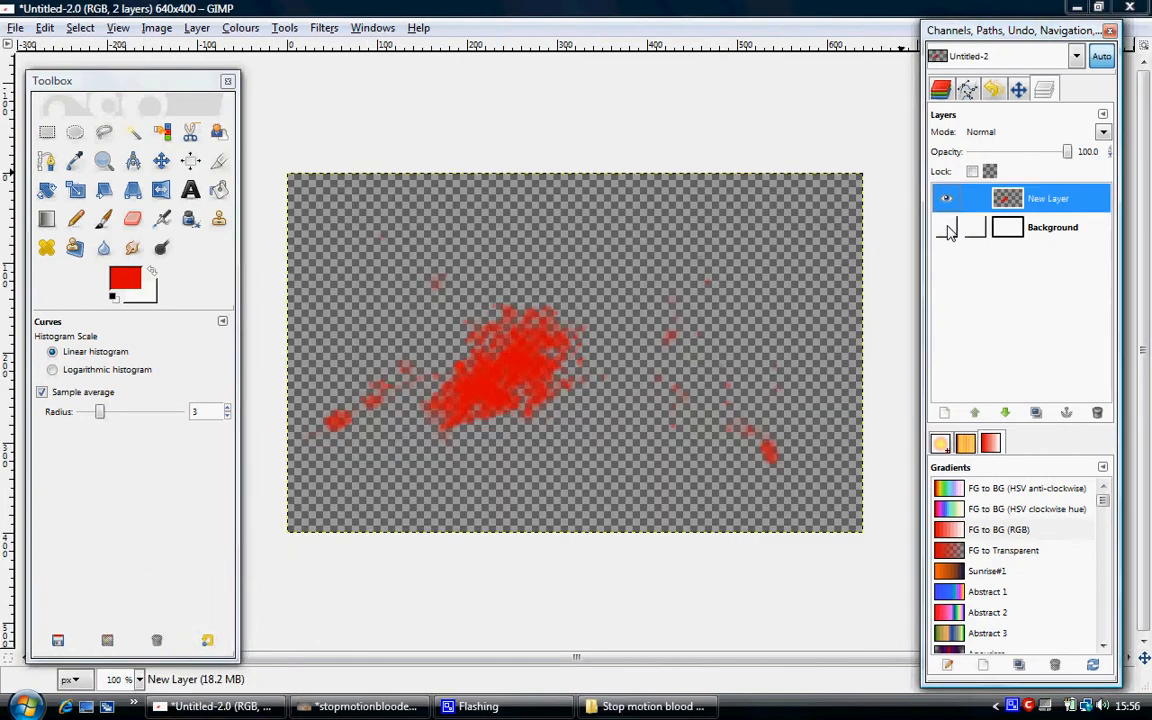
In the toy figure photo, move the pasted splatter layer down beside the figure's head.
{"action": "left_click", "coordinate": [365, 706]}
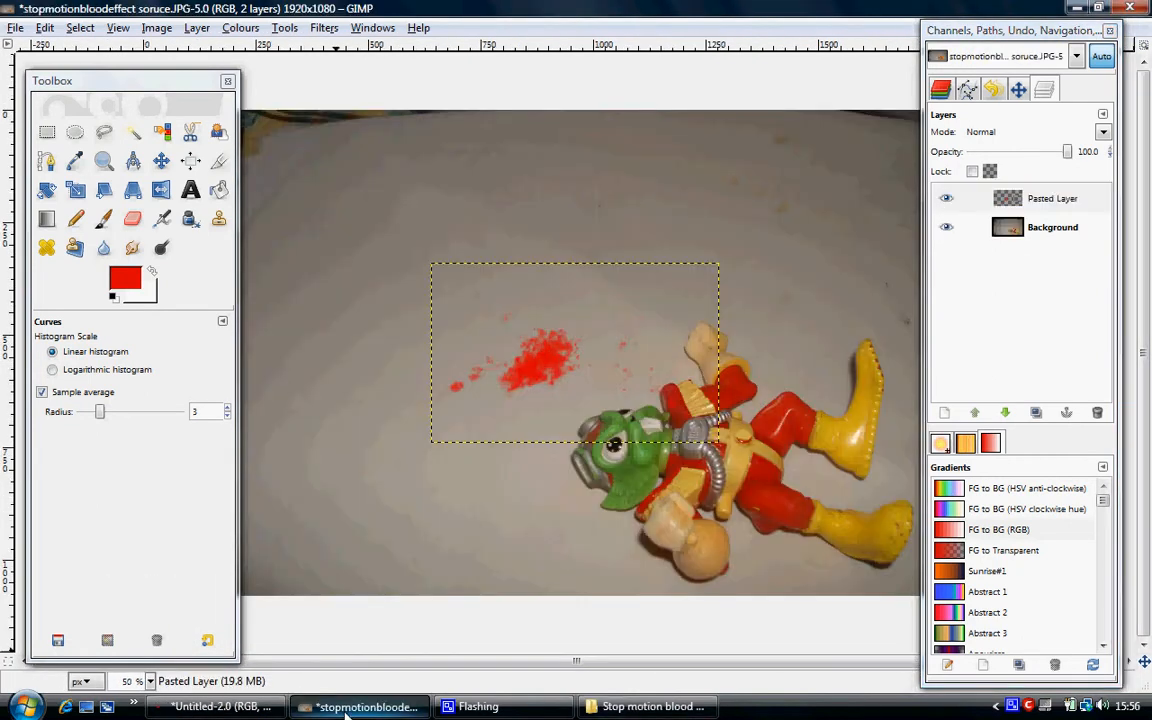
{"action": "left_click", "coordinate": [161, 161]}
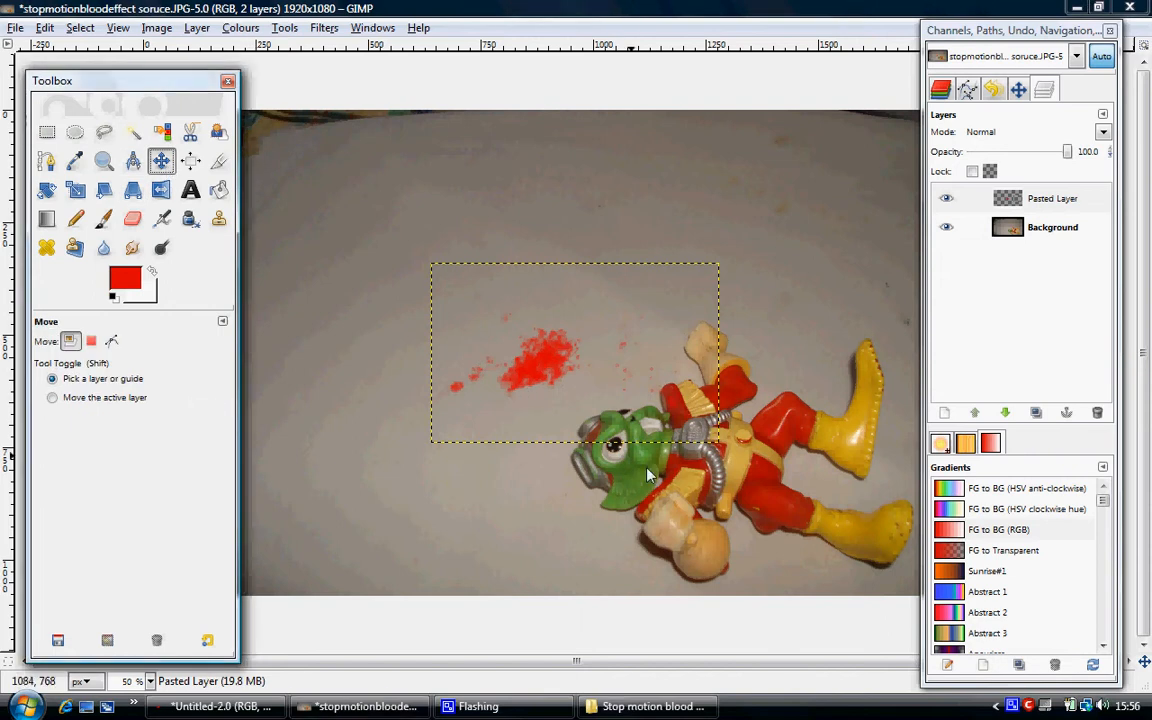
{"action": "left_click_drag", "start_coordinate": [551, 366], "coordinate": [571, 453]}
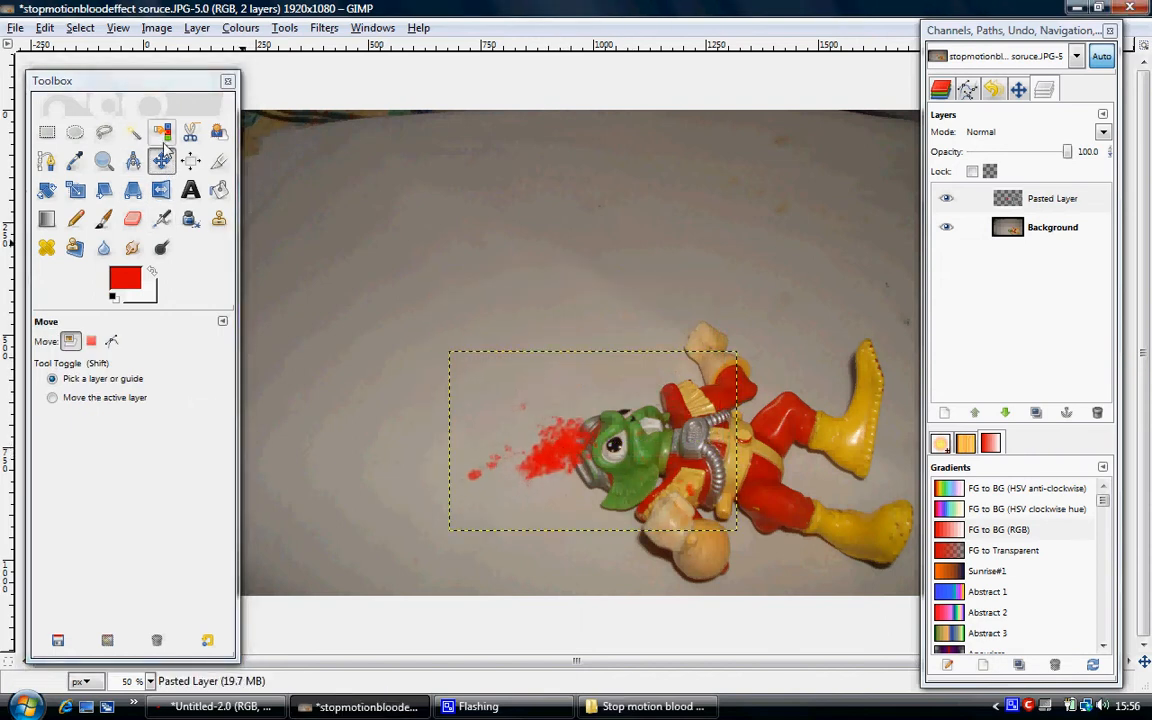
Scale the pasted splatter layer up to 1006 × 700 pixels.
{"action": "left_click", "coordinate": [76, 189]}
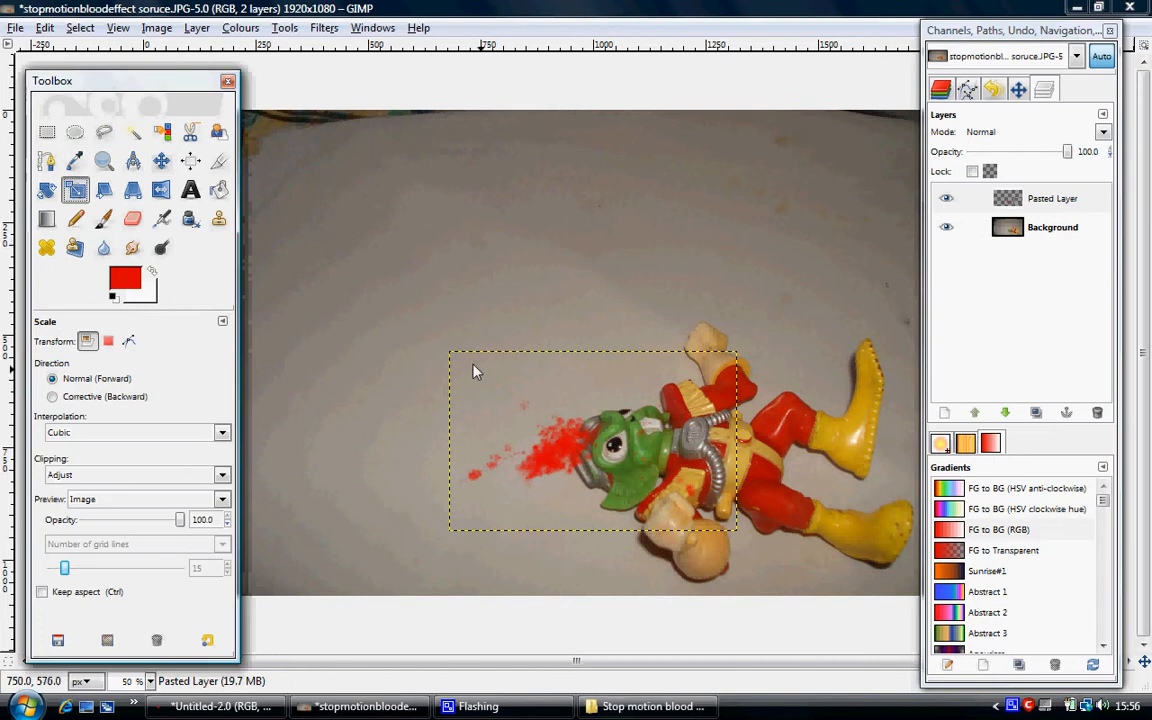
{"action": "left_click", "coordinate": [461, 370]}
{"action": "left_click_drag", "start_coordinate": [461, 370], "coordinate": [347, 268]}
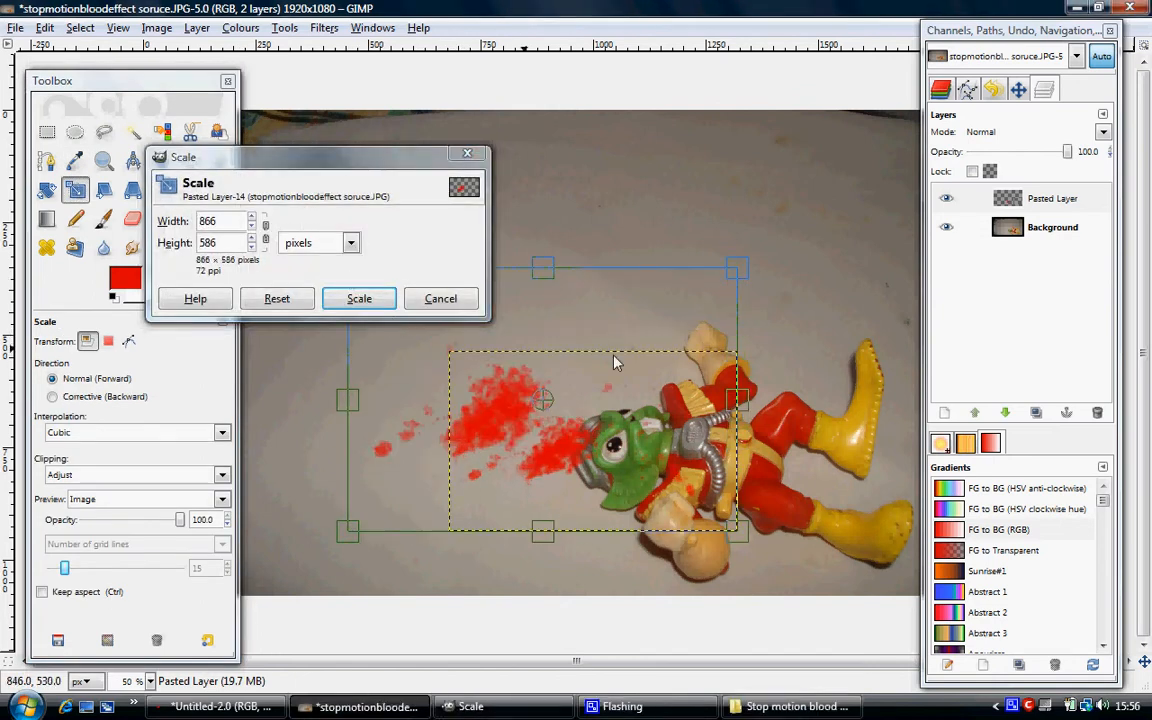
{"action": "left_click_drag", "start_coordinate": [755, 548], "coordinate": [818, 599]}
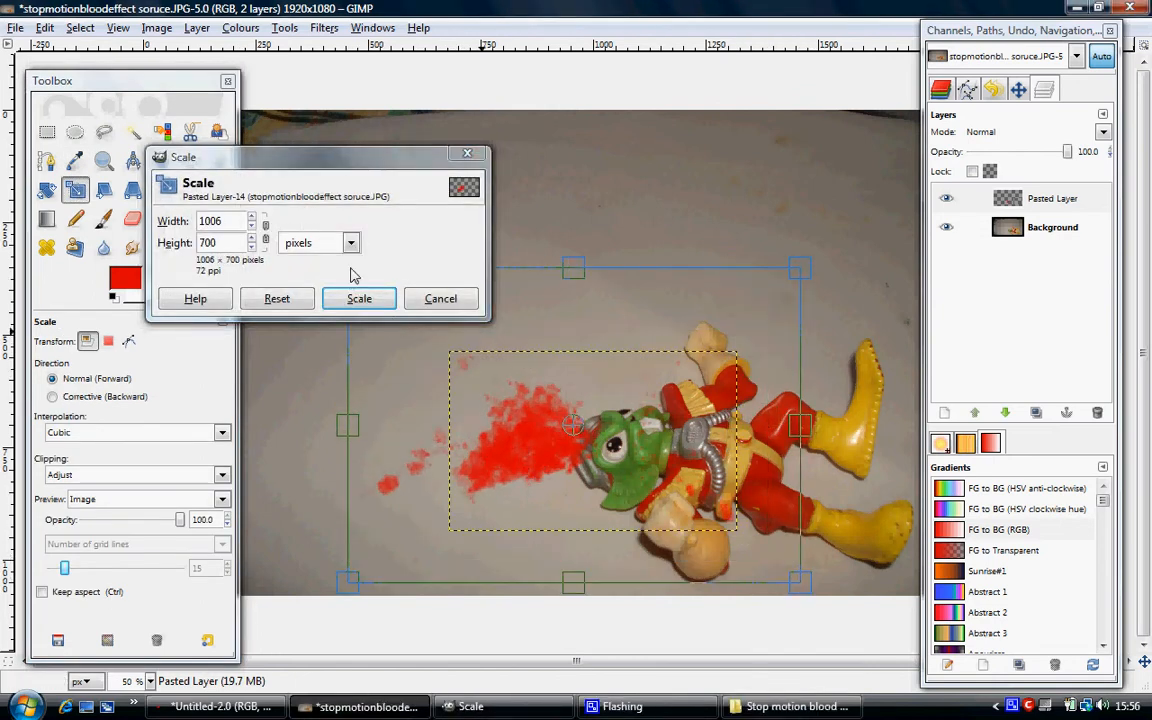
{"action": "left_click", "coordinate": [359, 299]}
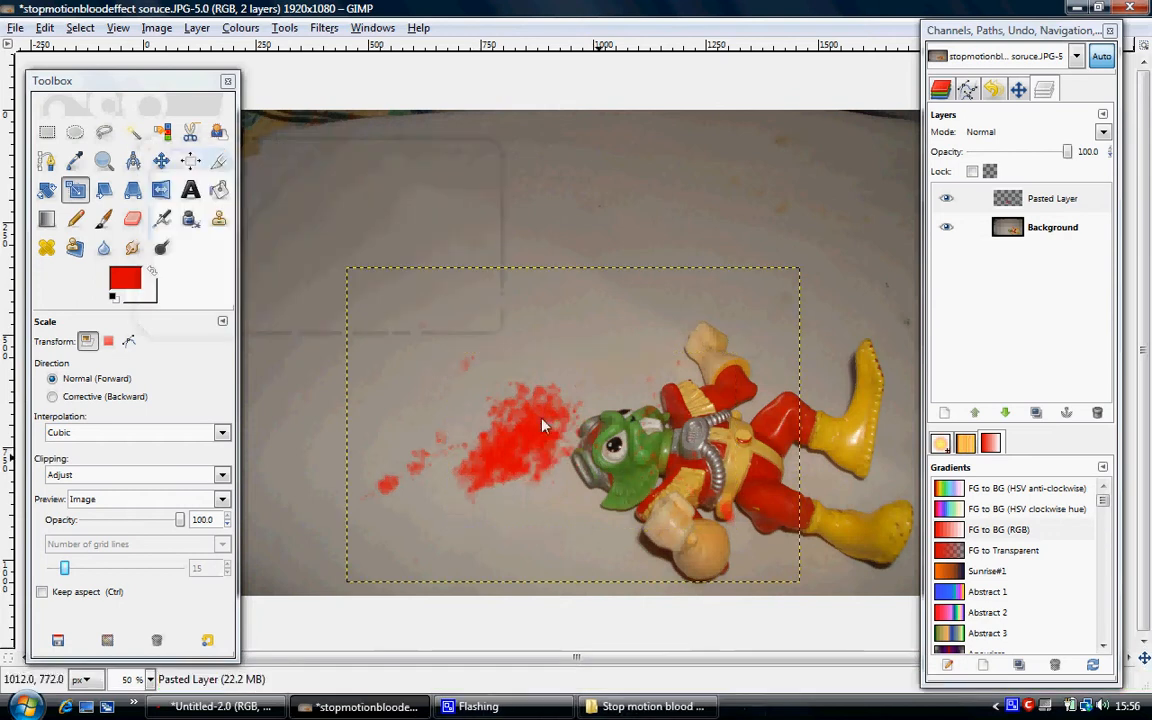
Move the enlarged splatter onto the figure's head and select the photo's Background layer.
{"action": "left_click", "coordinate": [161, 160]}
{"action": "left_click_drag", "start_coordinate": [505, 440], "coordinate": [549, 452]}
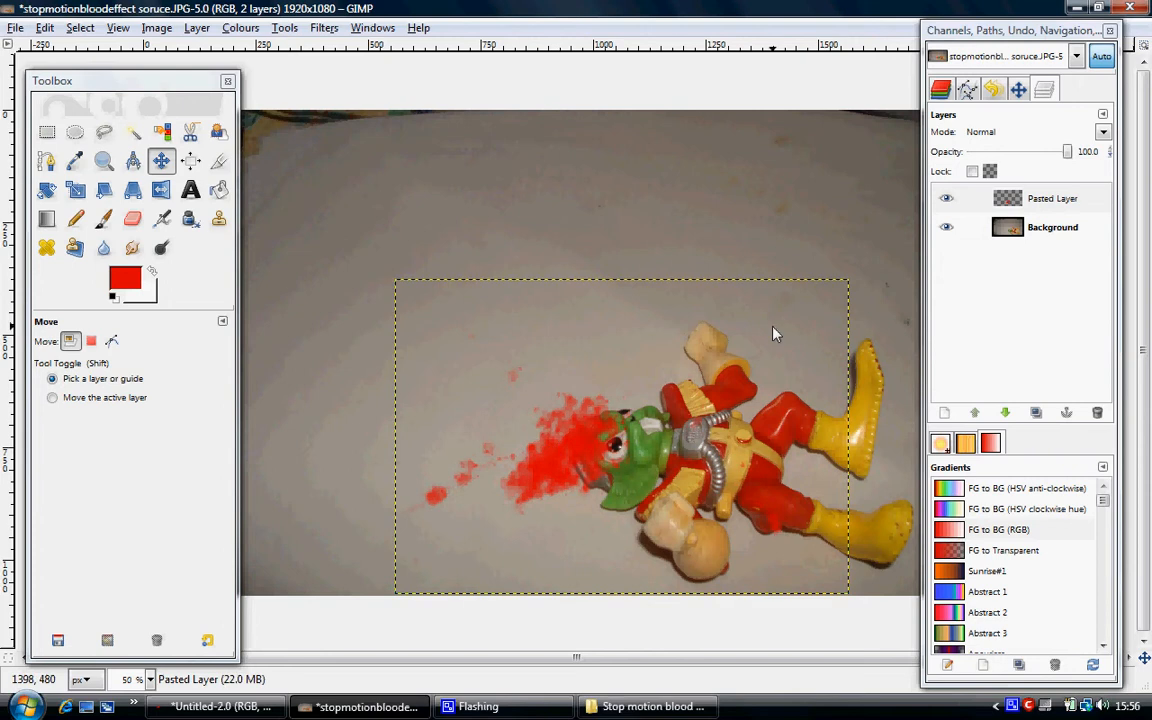
{"action": "right_click", "coordinate": [1057, 229]}
{"action": "left_click", "coordinate": [1064, 231]}
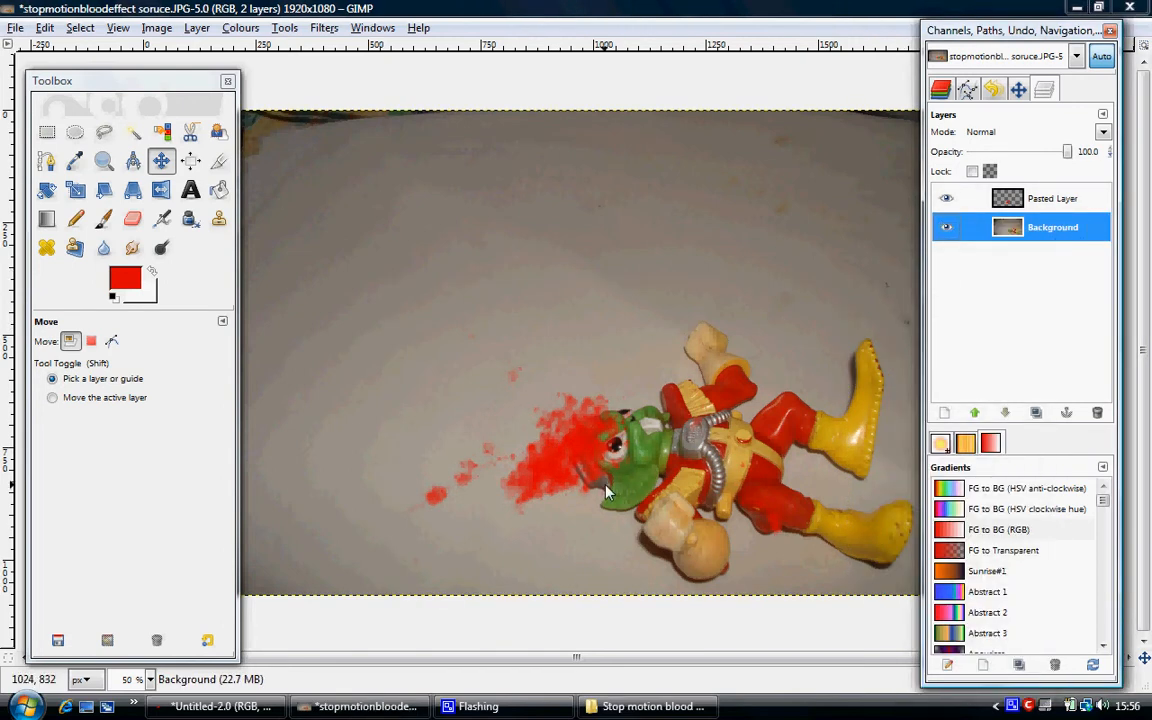
Hide the pasted splatter layer and outline the figure's head, shoulder, chest and lower arm with the Scissors tool as a closed selection.
{"action": "left_click", "coordinate": [950, 199]}
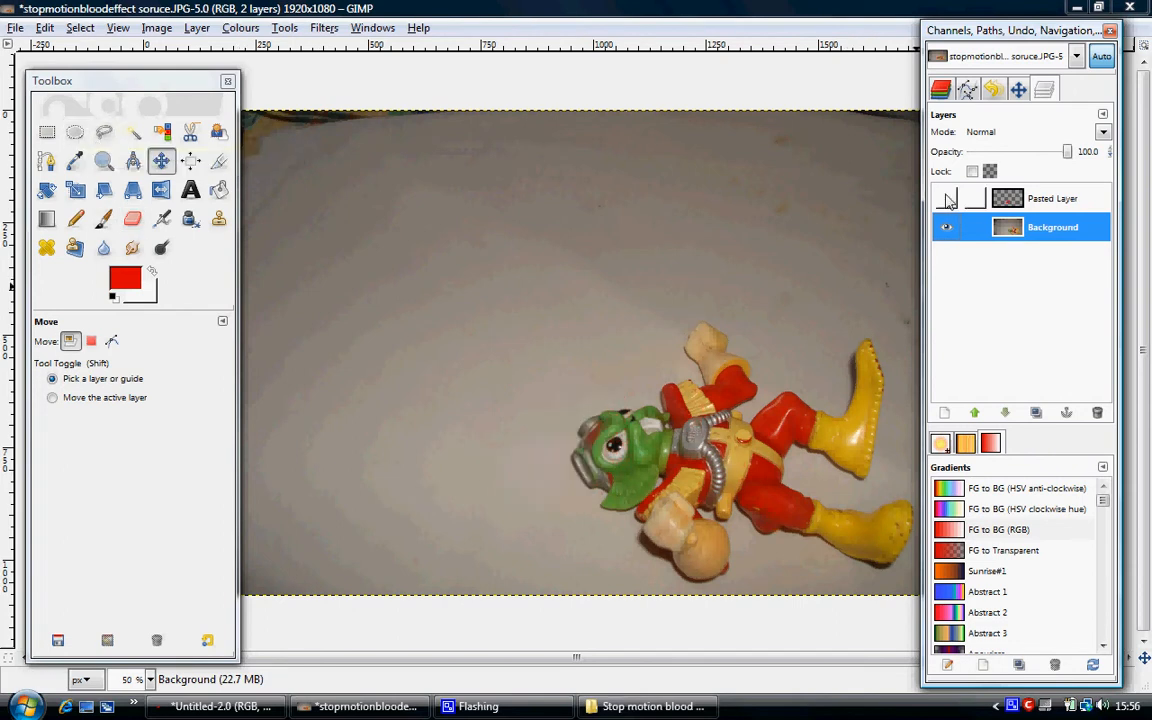
{"action": "left_click", "coordinate": [191, 133]}
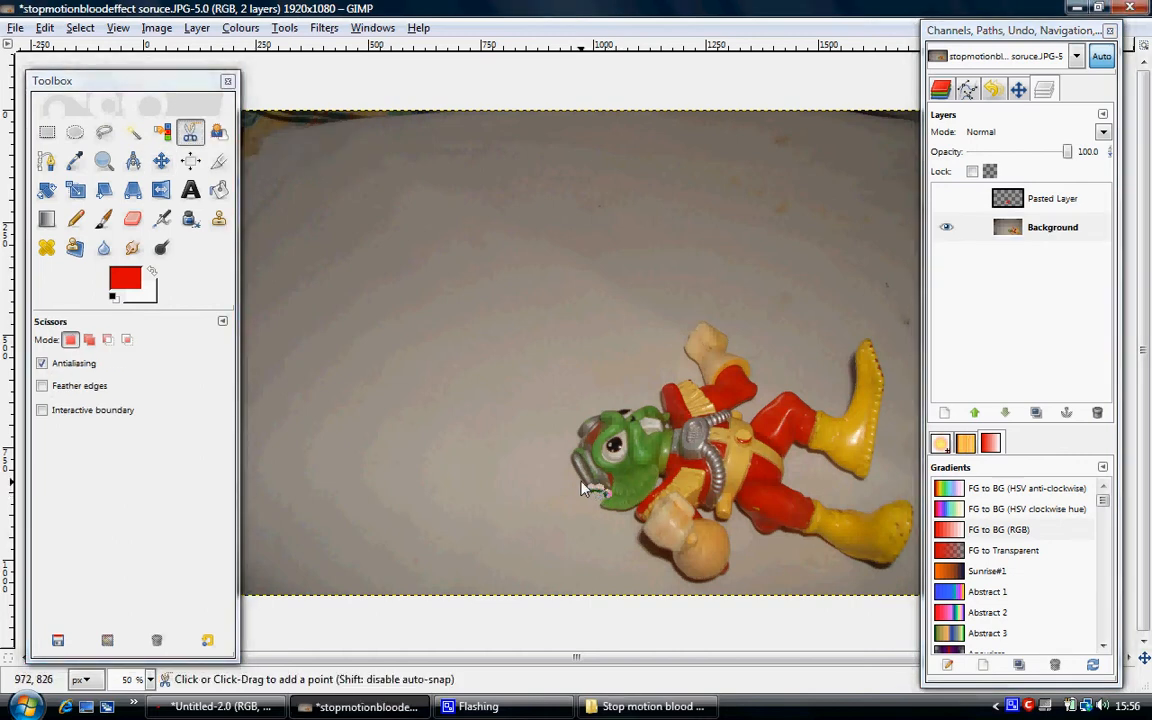
{"action": "left_click", "coordinate": [606, 410]}
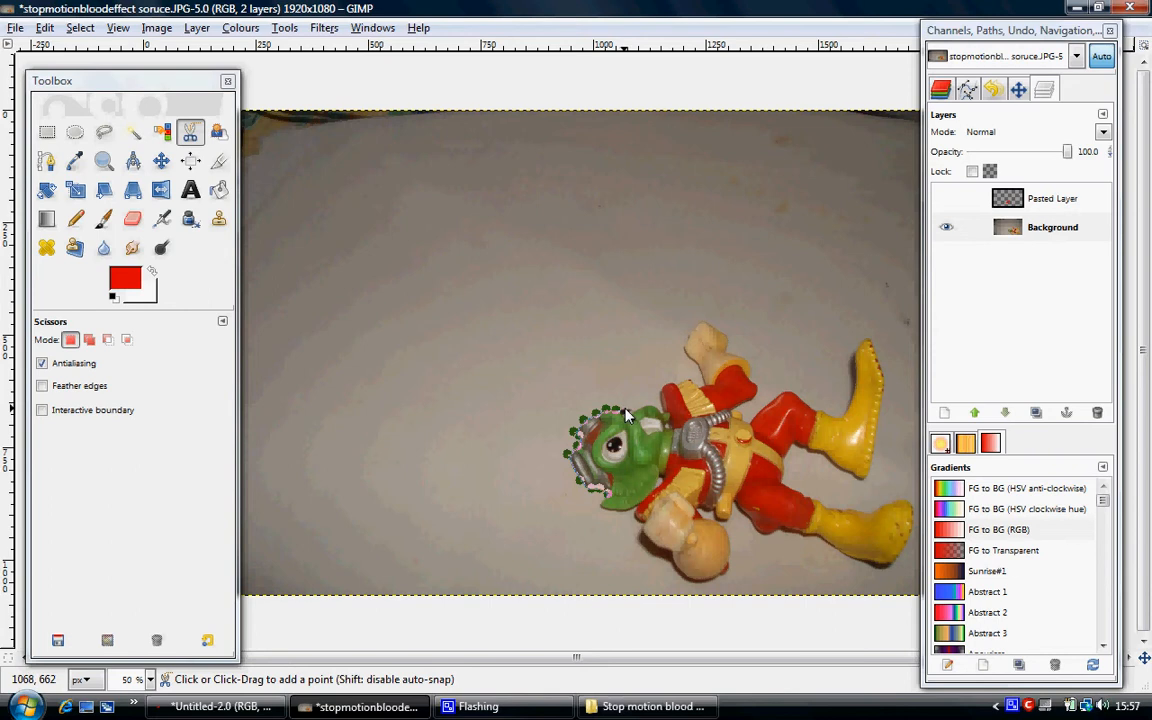
{"action": "left_click", "coordinate": [638, 408]}
{"action": "left_click", "coordinate": [644, 408]}
{"action": "left_click", "coordinate": [663, 410]}
{"action": "left_click", "coordinate": [690, 381]}
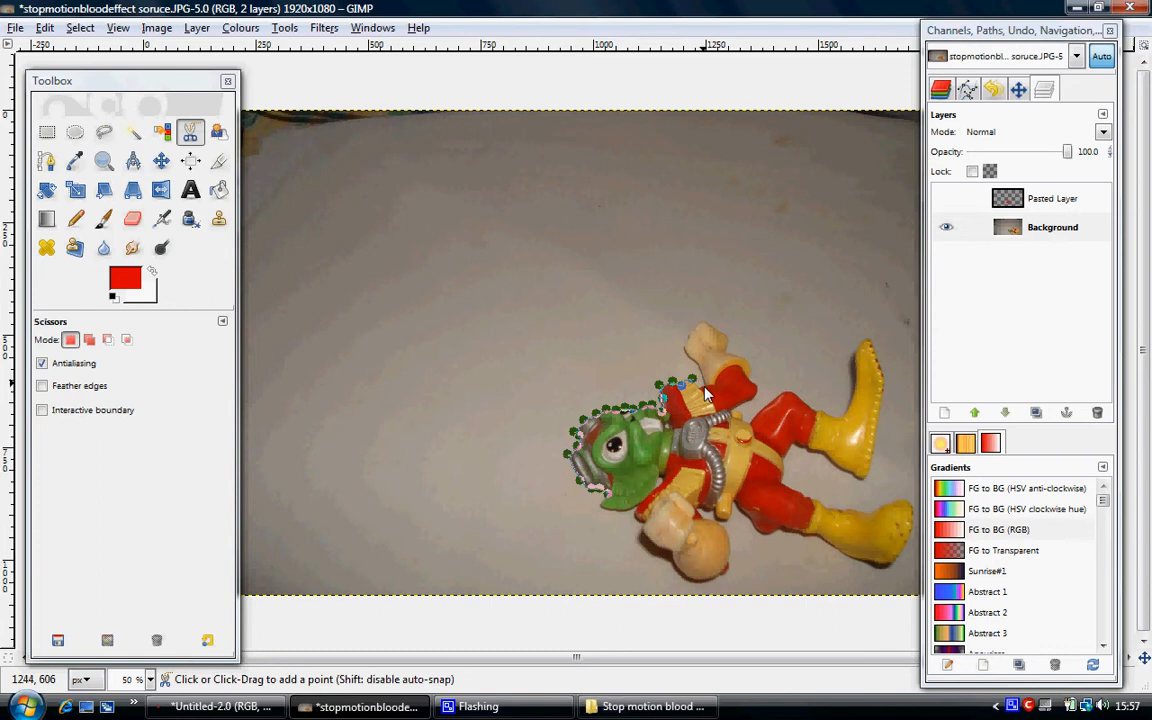
{"action": "left_click", "coordinate": [705, 389]}
{"action": "left_click", "coordinate": [740, 462]}
{"action": "left_click", "coordinate": [731, 513]}
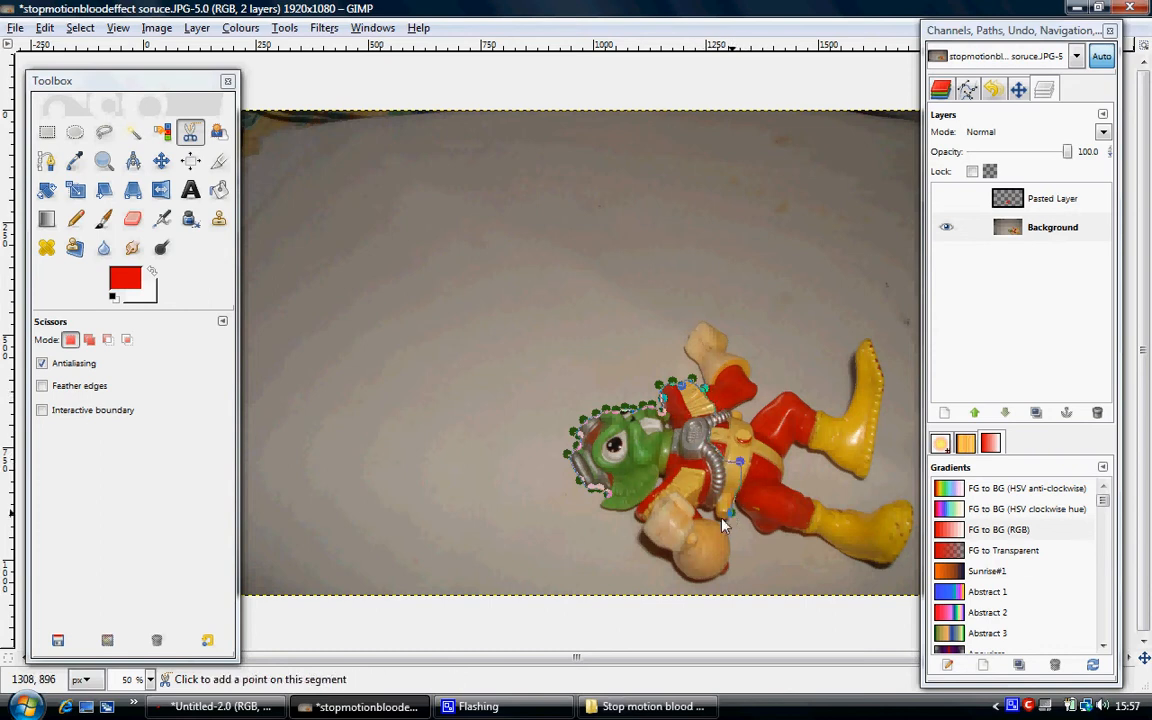
{"action": "left_click", "coordinate": [678, 576]}
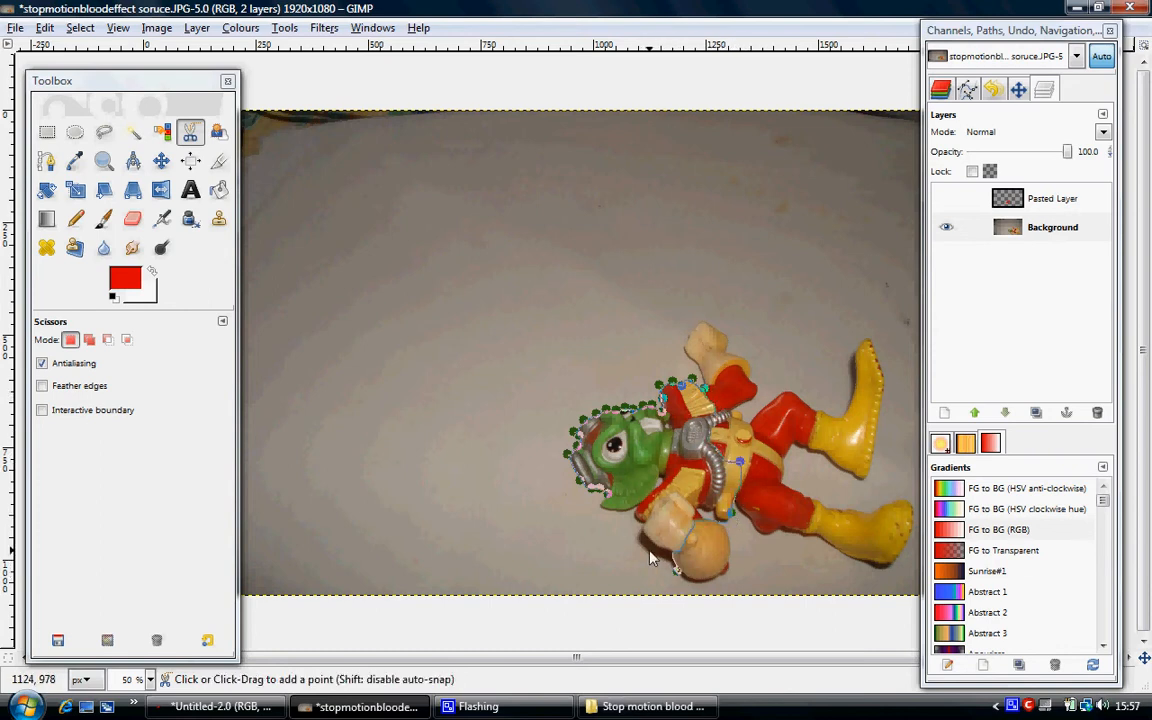
{"action": "left_click", "coordinate": [607, 503]}
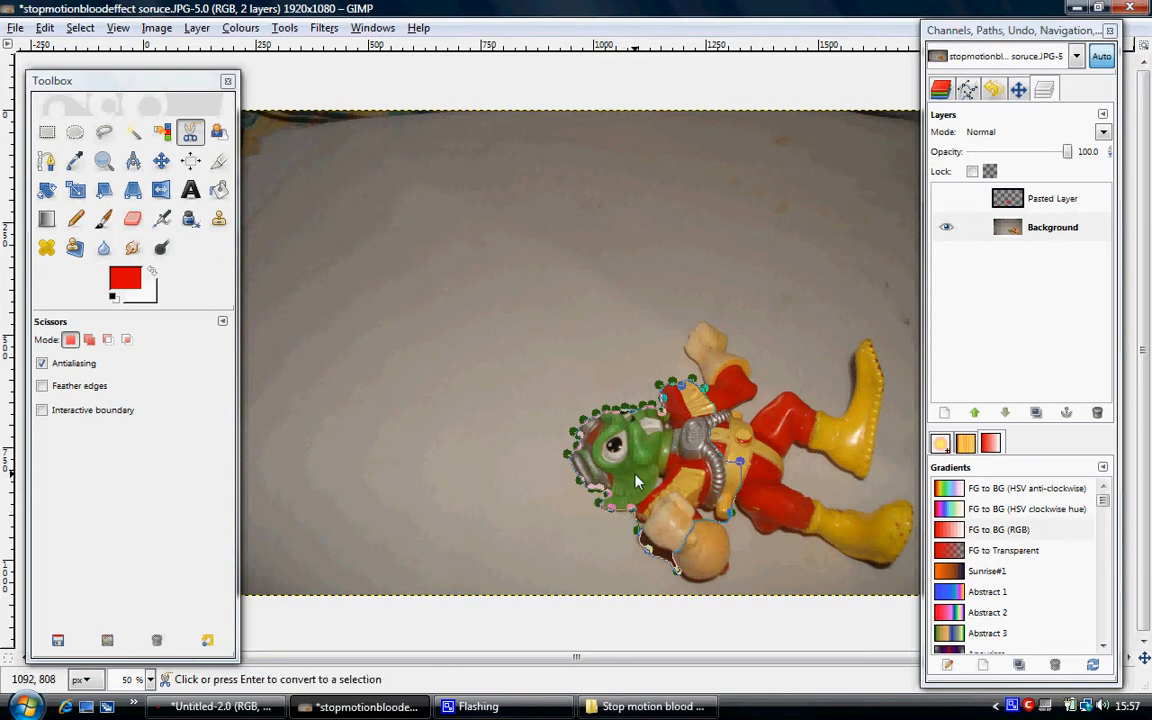
{"action": "left_click", "coordinate": [636, 482]}
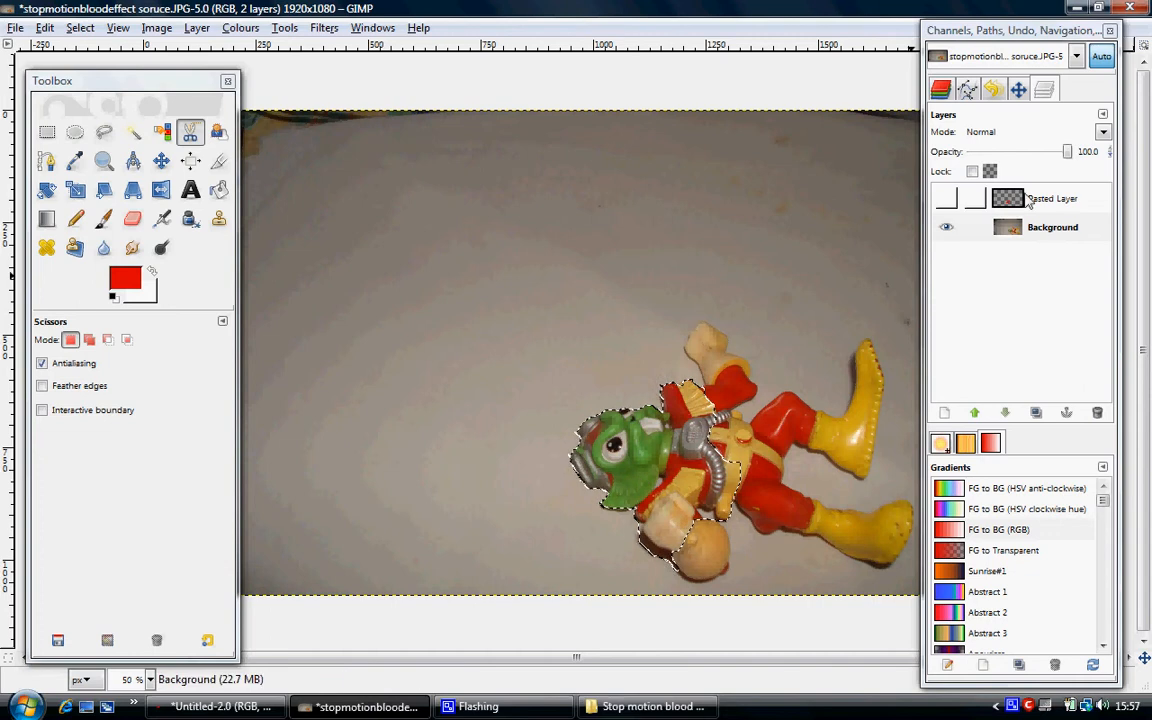
Show the pasted splatter layer, delete its blood inside the figure selection, and remove the selection.
{"action": "left_click", "coordinate": [945, 200]}
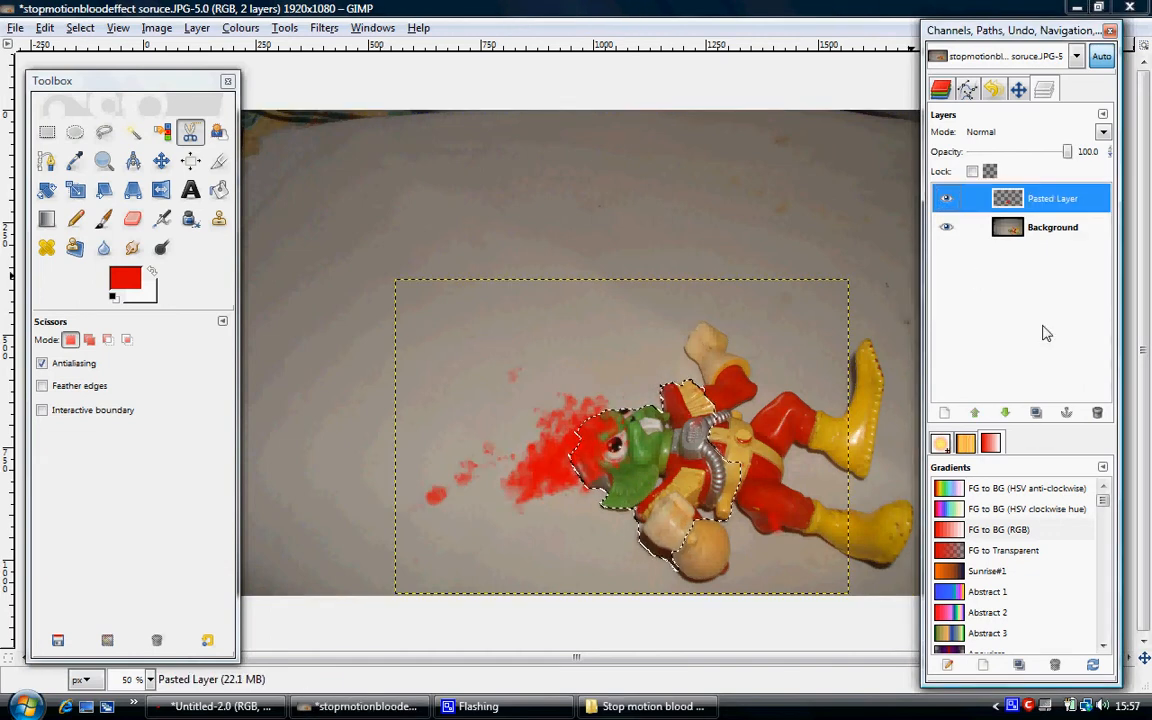
{"action": "key", "text": "Delete"}
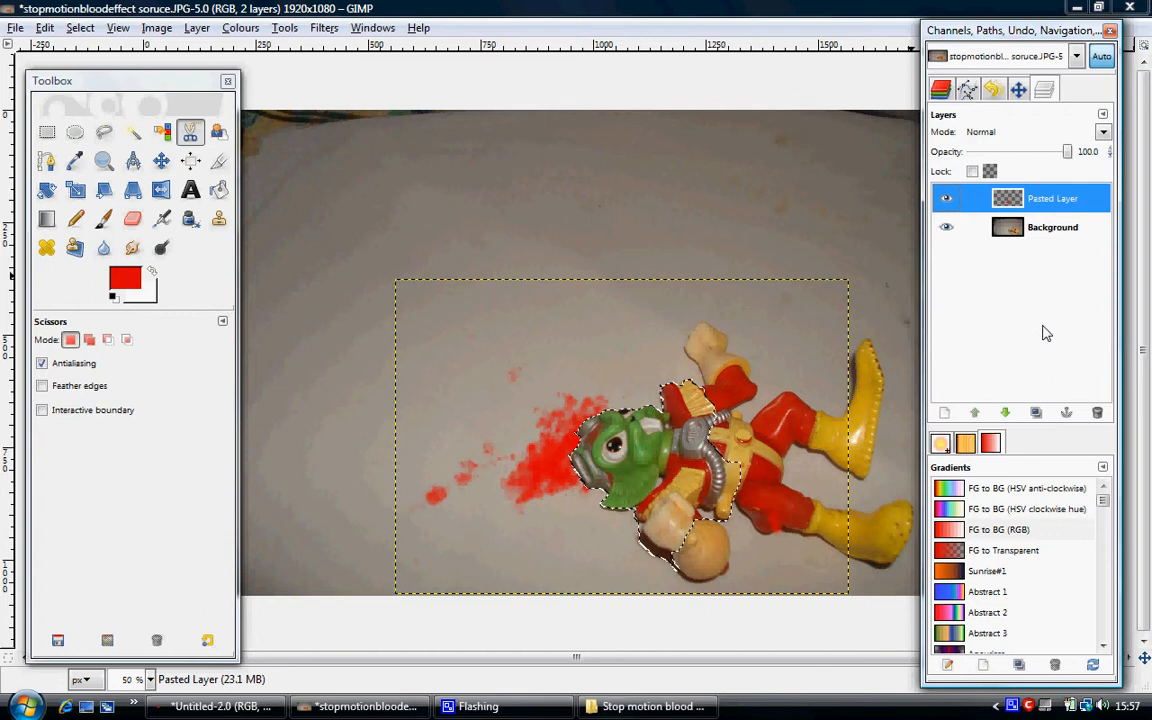
{"action": "left_click", "coordinate": [80, 28]}
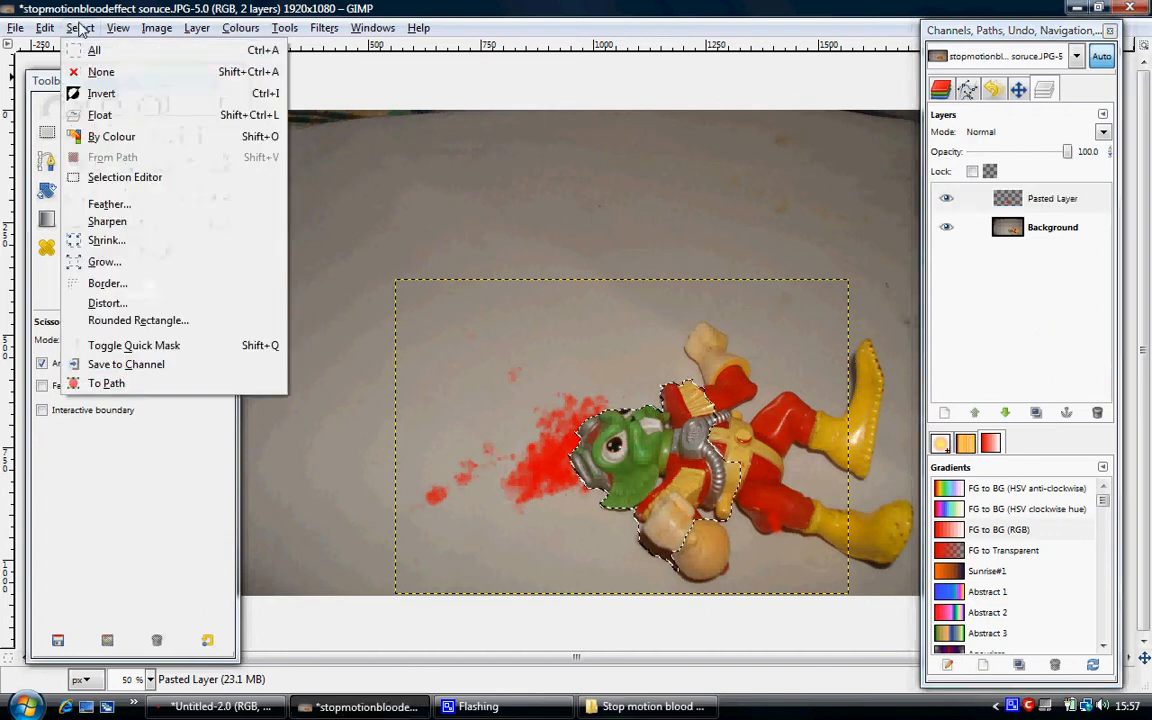
{"action": "left_click", "coordinate": [100, 72]}
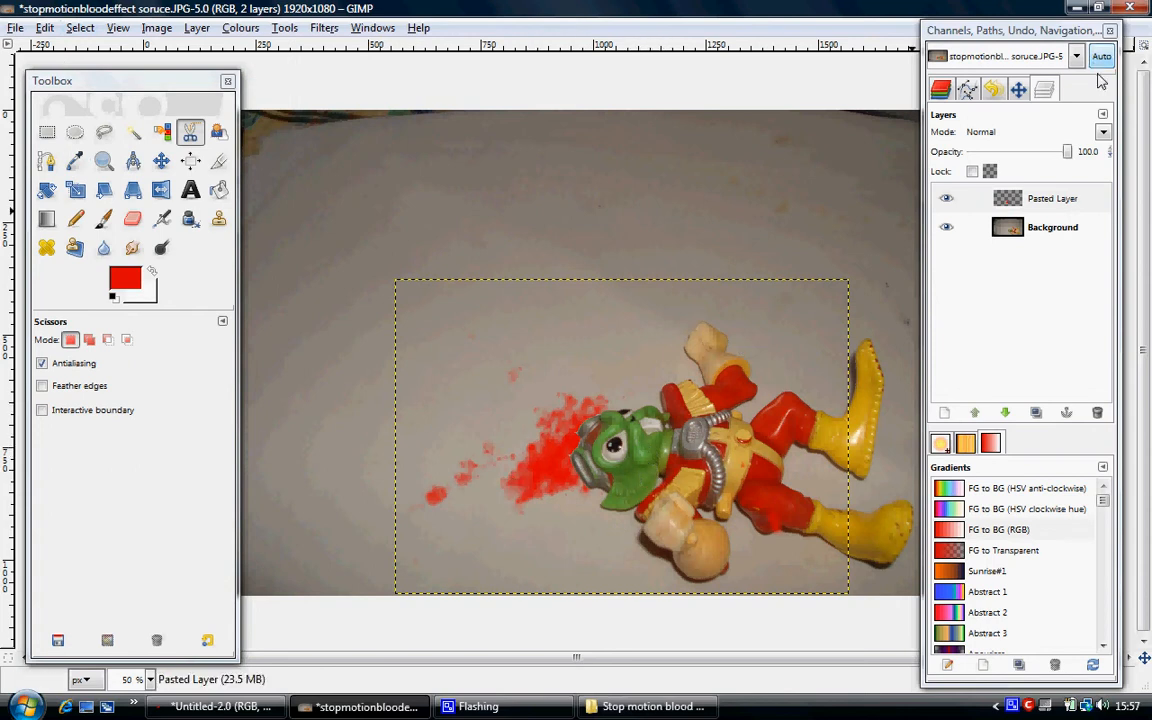
{"action": "left_click", "coordinate": [963, 206]}
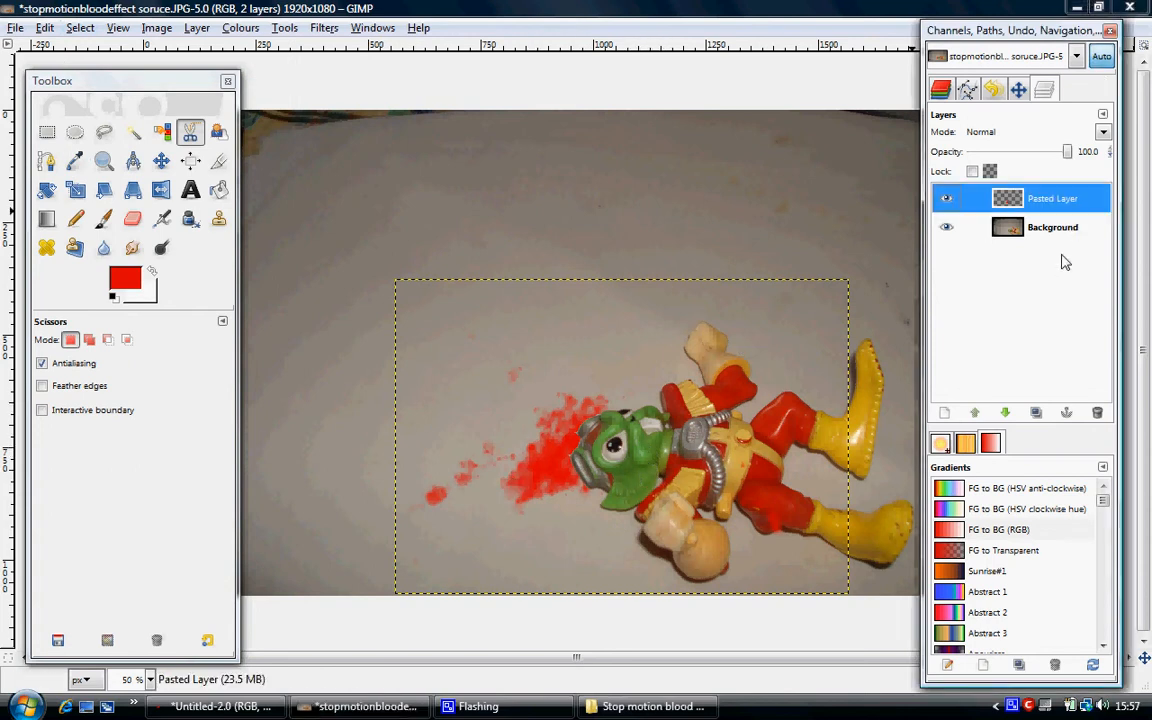
Save the composited photo as 1.JPG in the Stop motion blood effect folder, exporting it with the offered JPEG settings.
{"action": "left_click", "coordinate": [15, 28]}
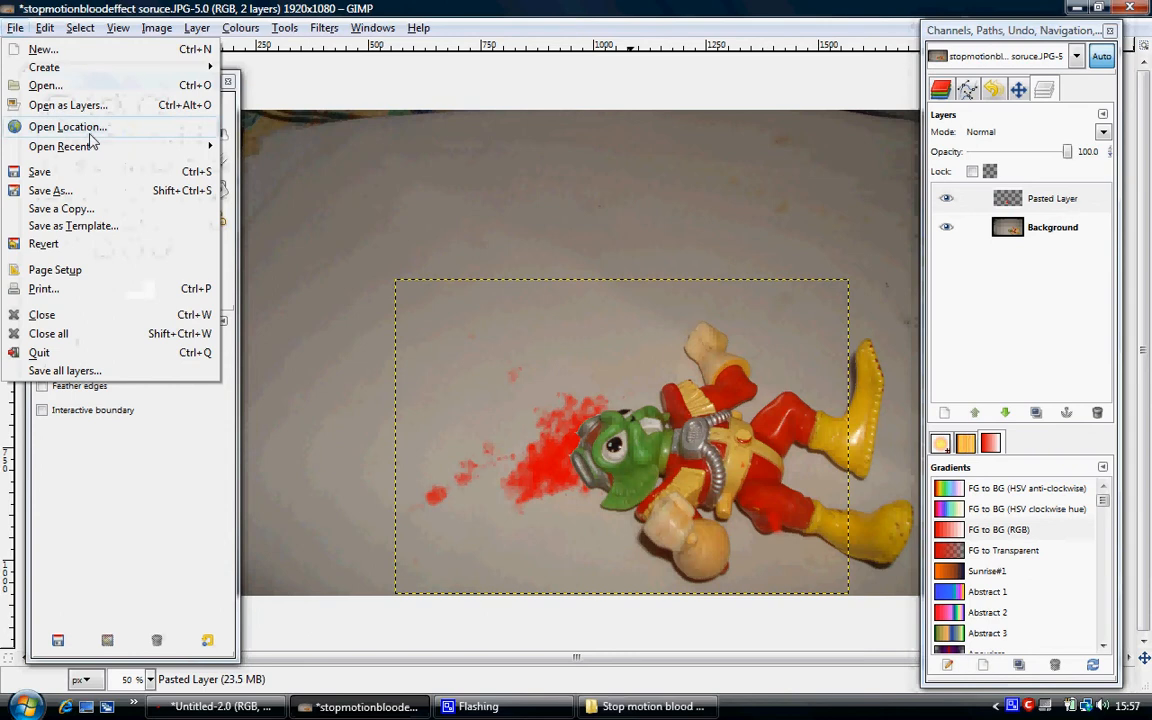
{"action": "left_click", "coordinate": [110, 190]}
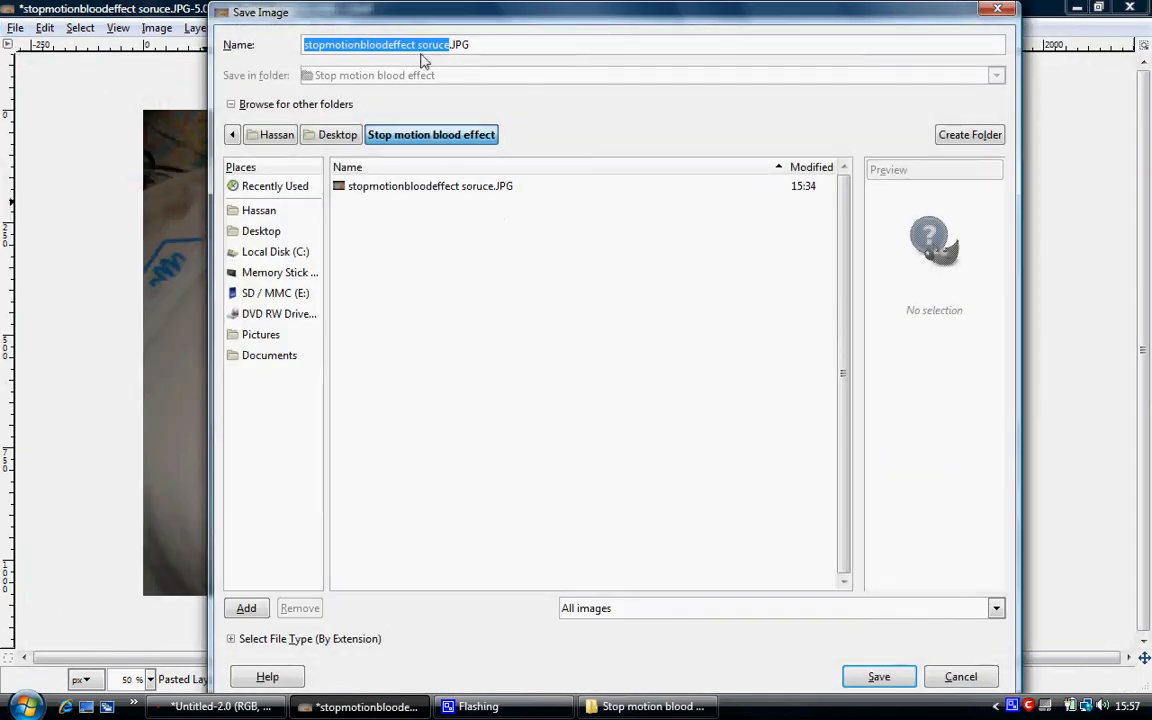
{"action": "key", "text": "BackSpace"}
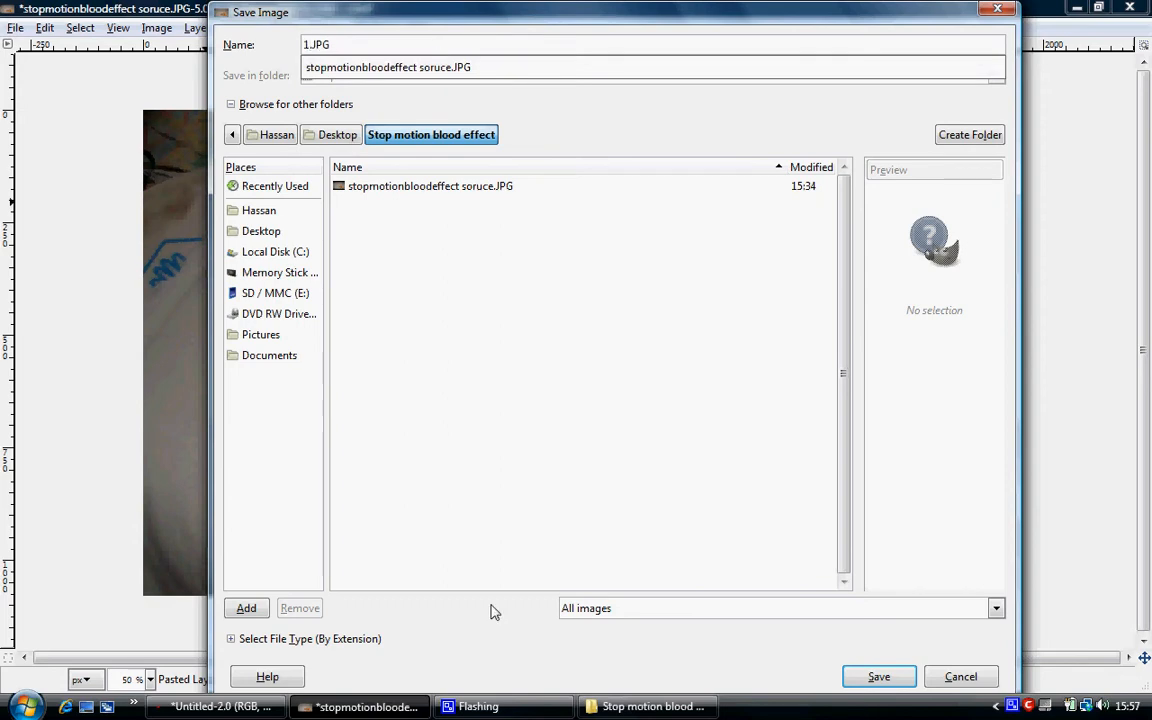
{"action": "type", "text": "1"}
{"action": "left_click", "coordinate": [371, 418]}
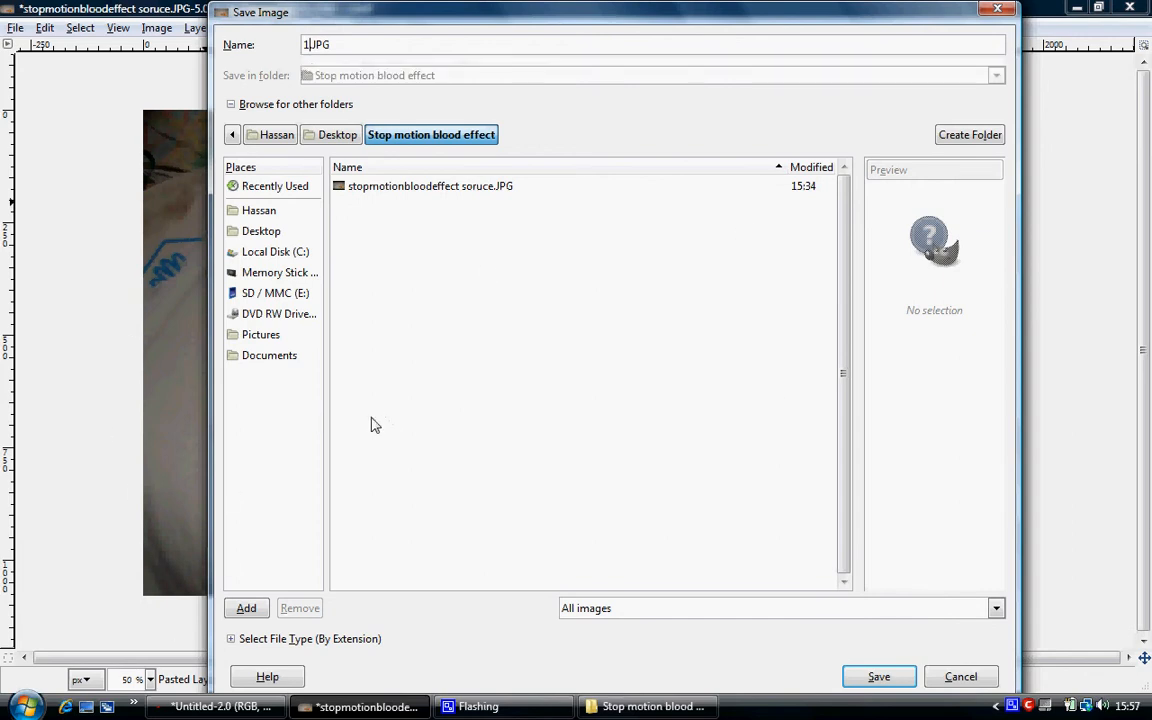
{"action": "left_click", "coordinate": [878, 678]}
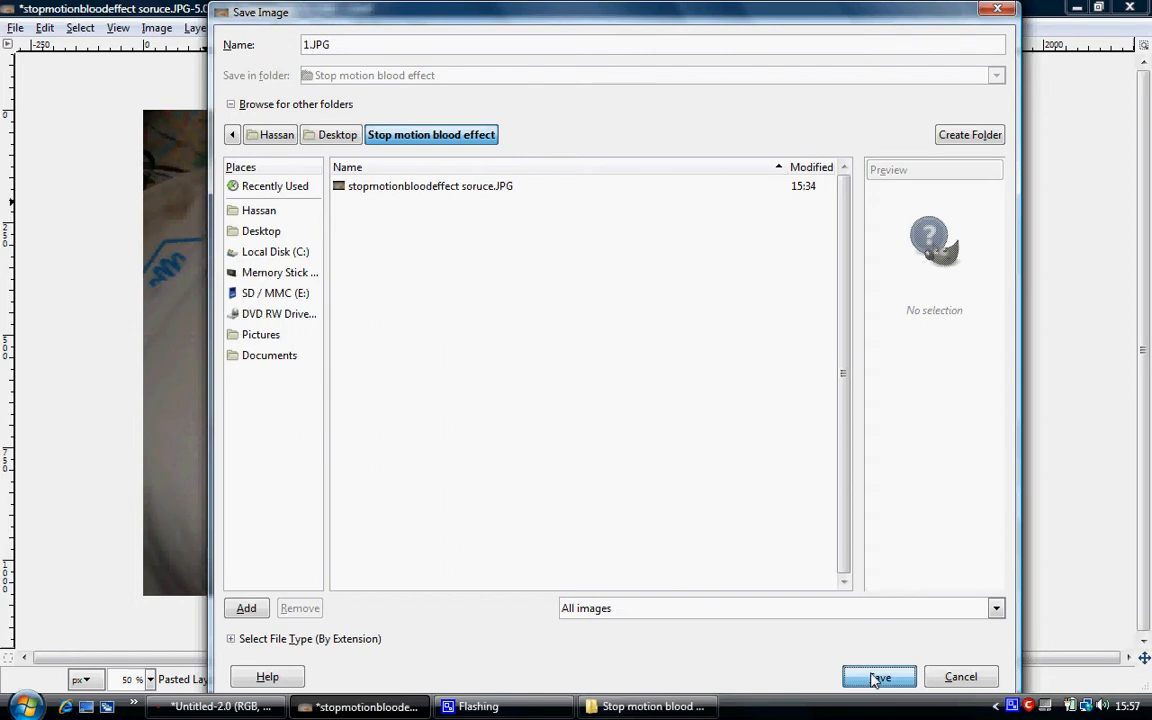
{"action": "left_click", "coordinate": [374, 304]}
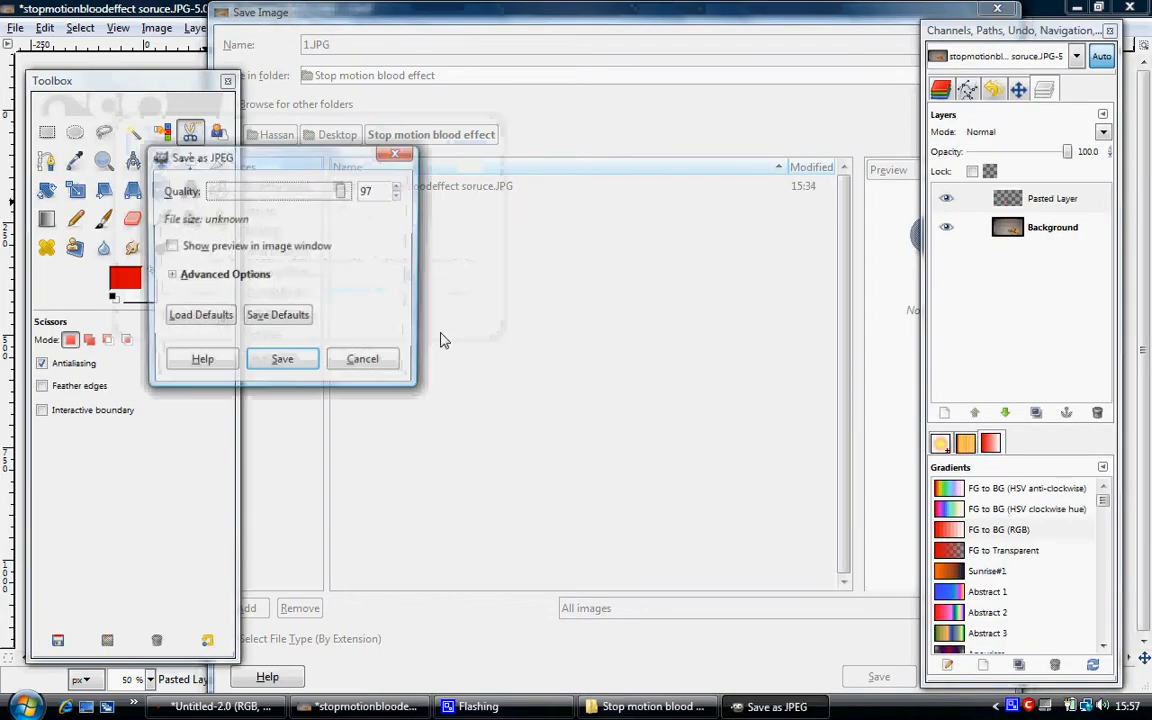
{"action": "left_click", "coordinate": [284, 359]}
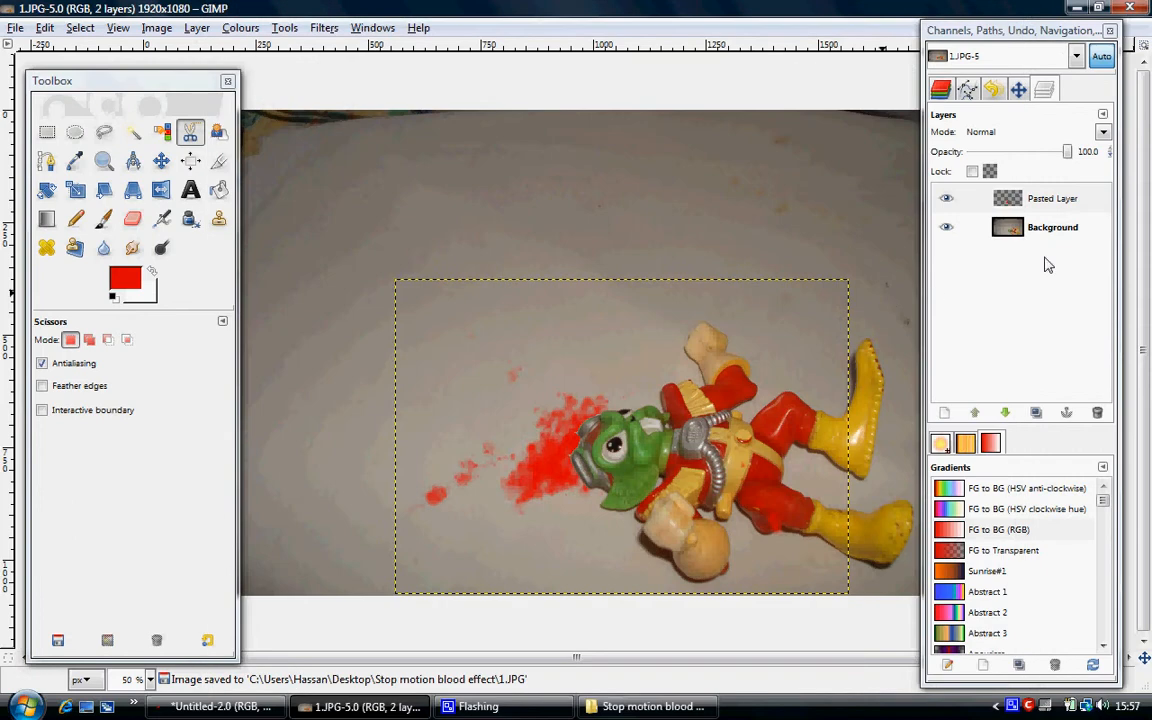
Warp the pasted splatter layer with IWarp in Move mode, smearing the blood beside the figure's head downward and outward.
{"action": "left_click", "coordinate": [1045, 199]}
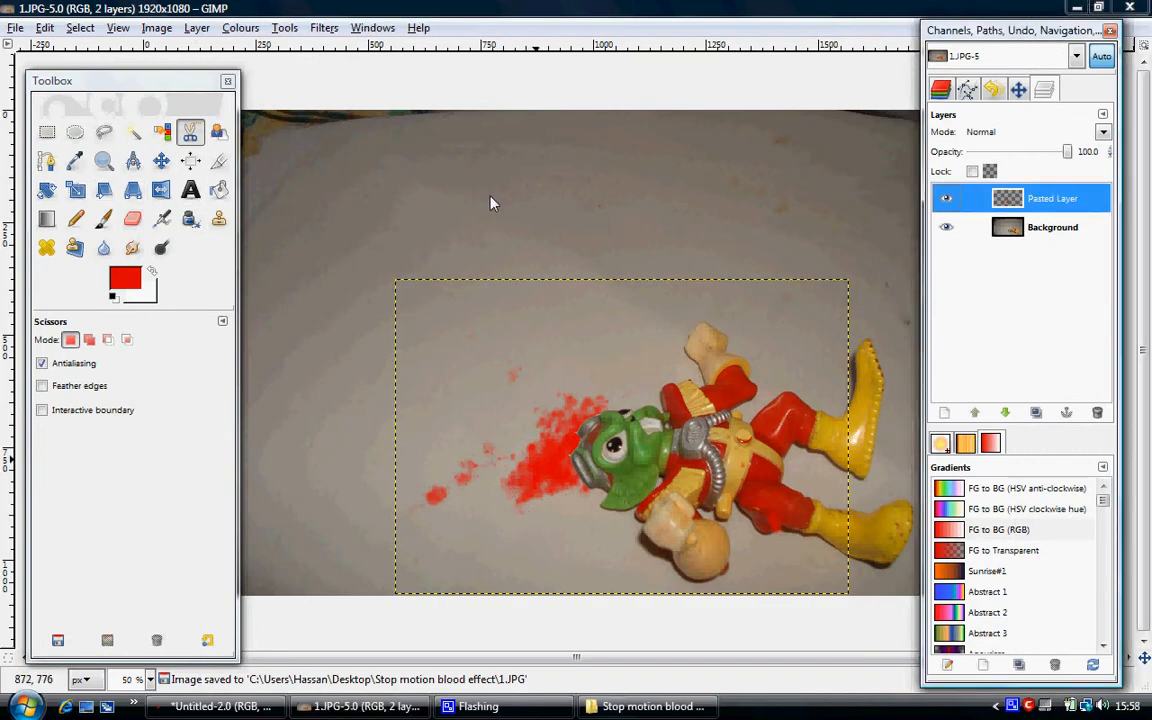
{"action": "left_click", "coordinate": [324, 30]}
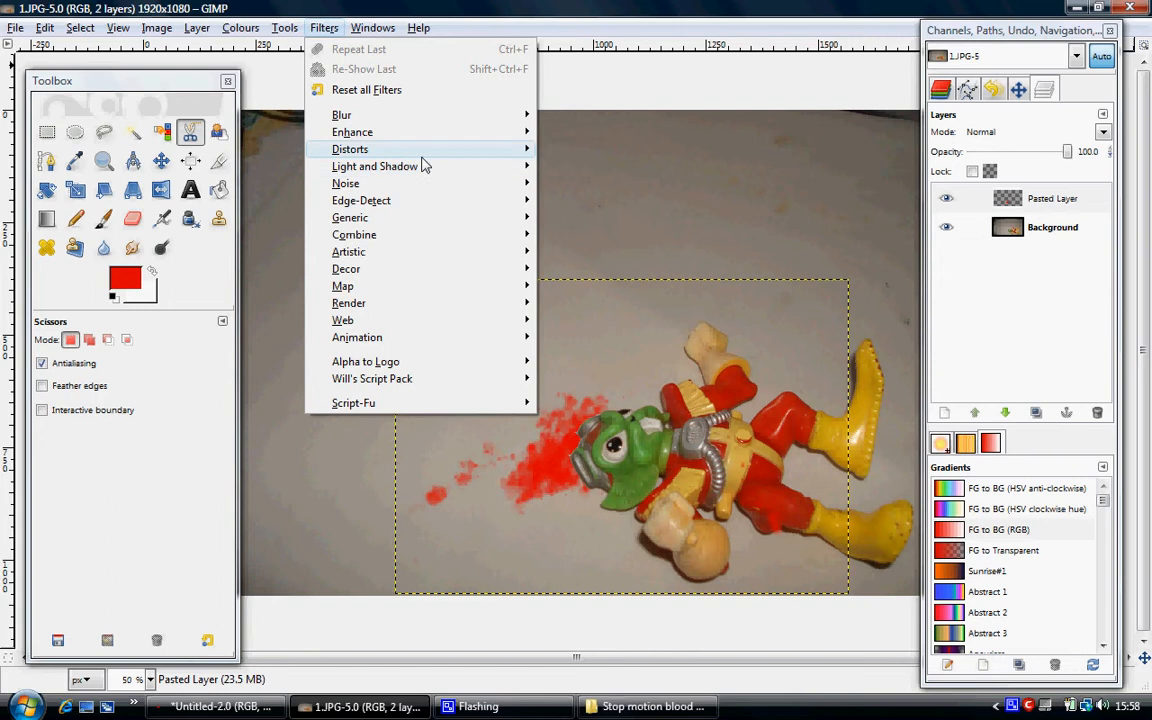
{"action": "mouse_move", "coordinate": [424, 155]}
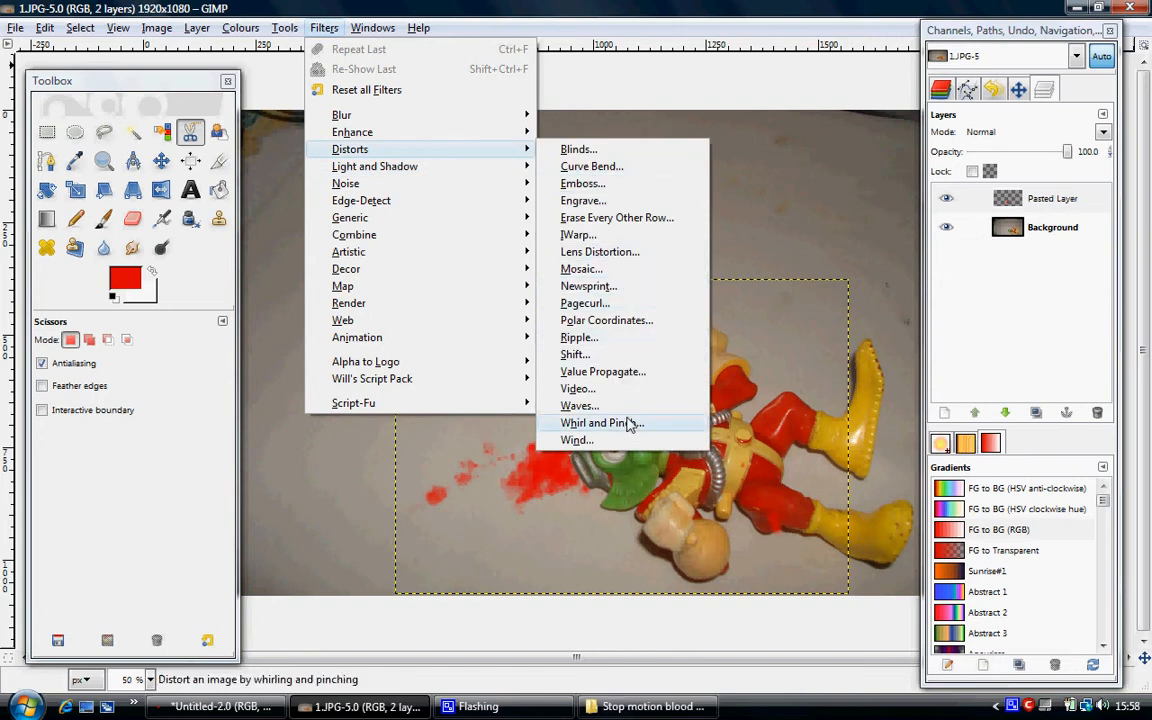
{"action": "left_click", "coordinate": [632, 239]}
{"action": "left_click_drag", "start_coordinate": [428, 192], "coordinate": [491, 151]}
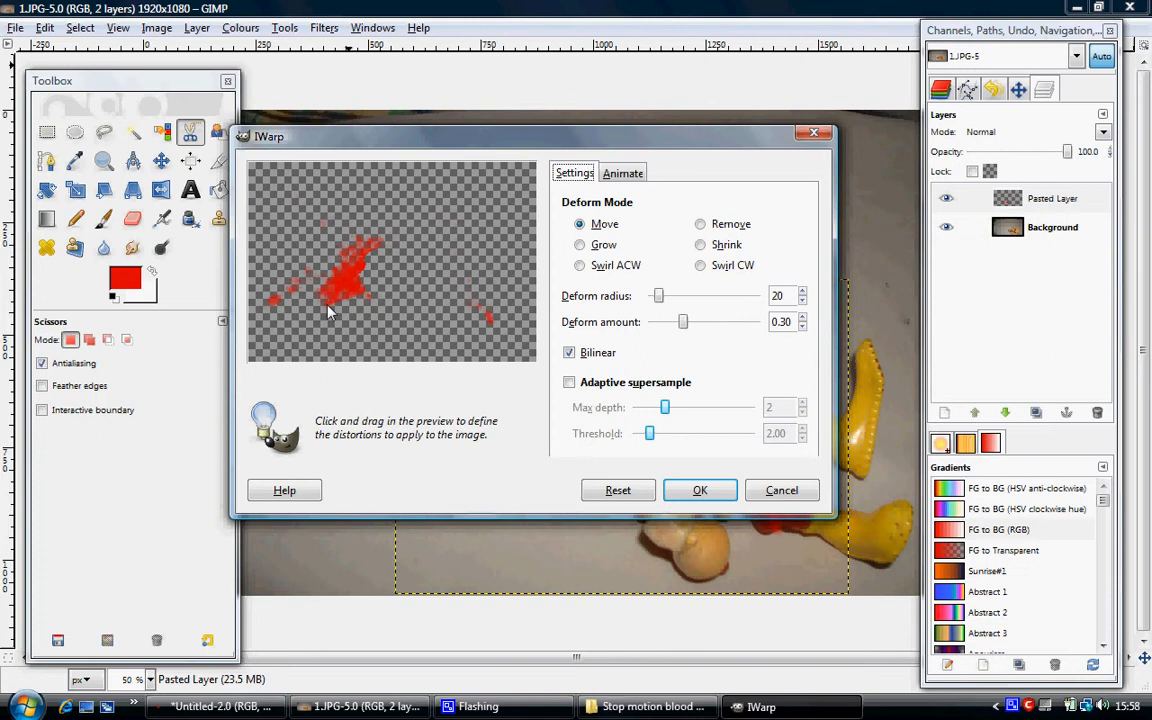
{"action": "left_click_drag", "start_coordinate": [346, 283], "coordinate": [292, 337]}
{"action": "left_click", "coordinate": [697, 490]}
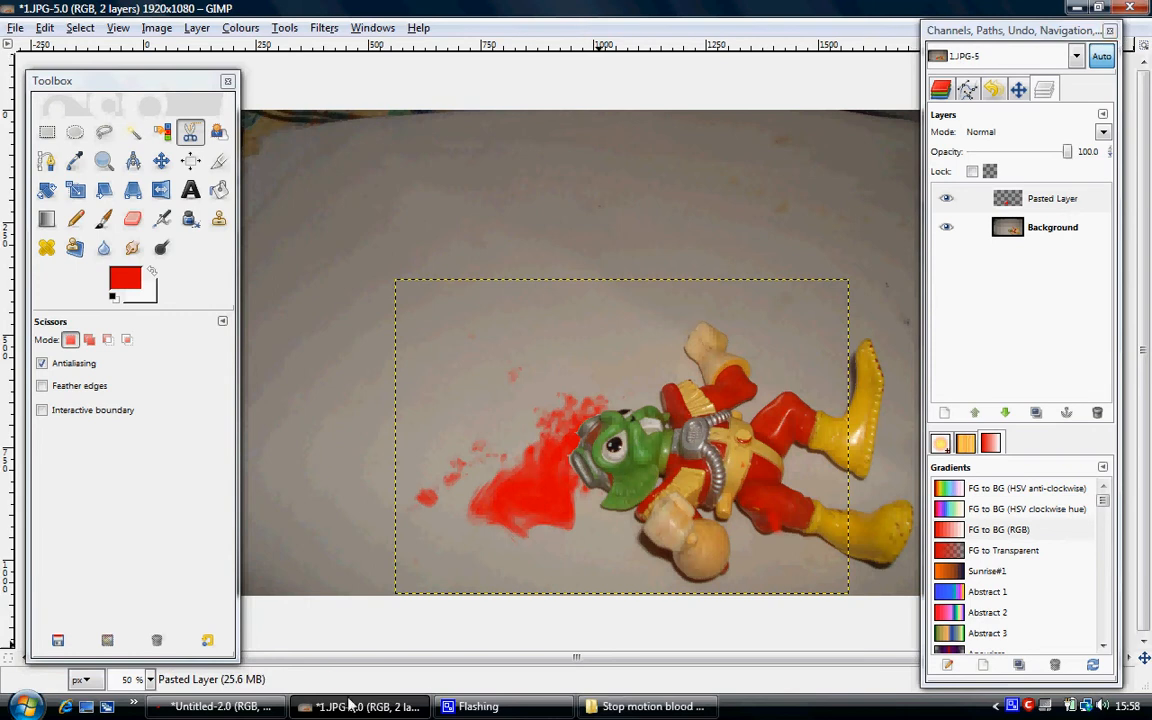
Switch to the Untitled splatter image.
{"action": "left_click", "coordinate": [240, 707]}
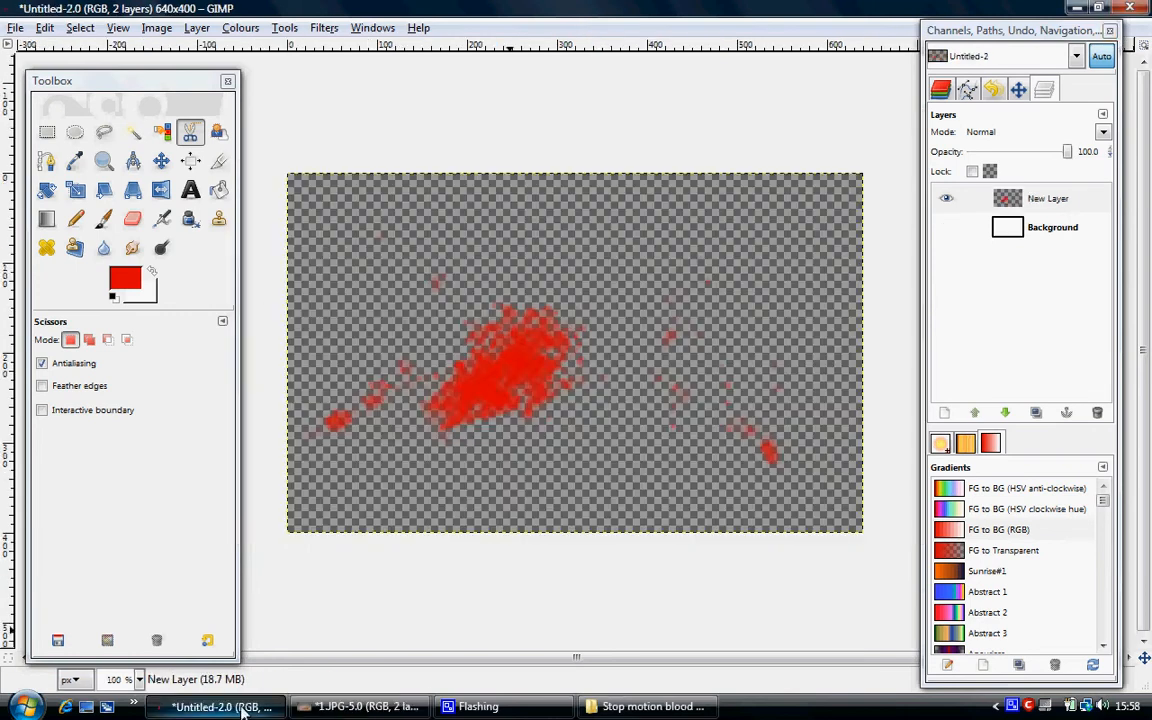
{"action": "left_click", "coordinate": [15, 28]}
{"action": "left_click", "coordinate": [46, 188]}
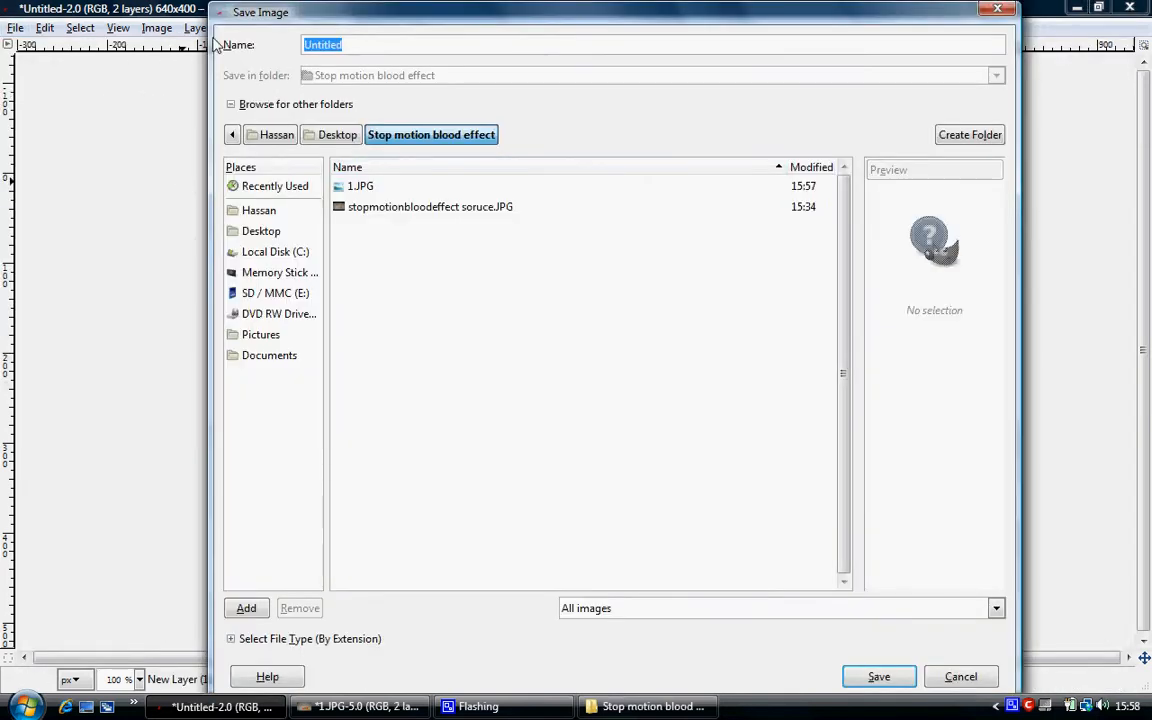
{"action": "key", "text": "BackSpace"}
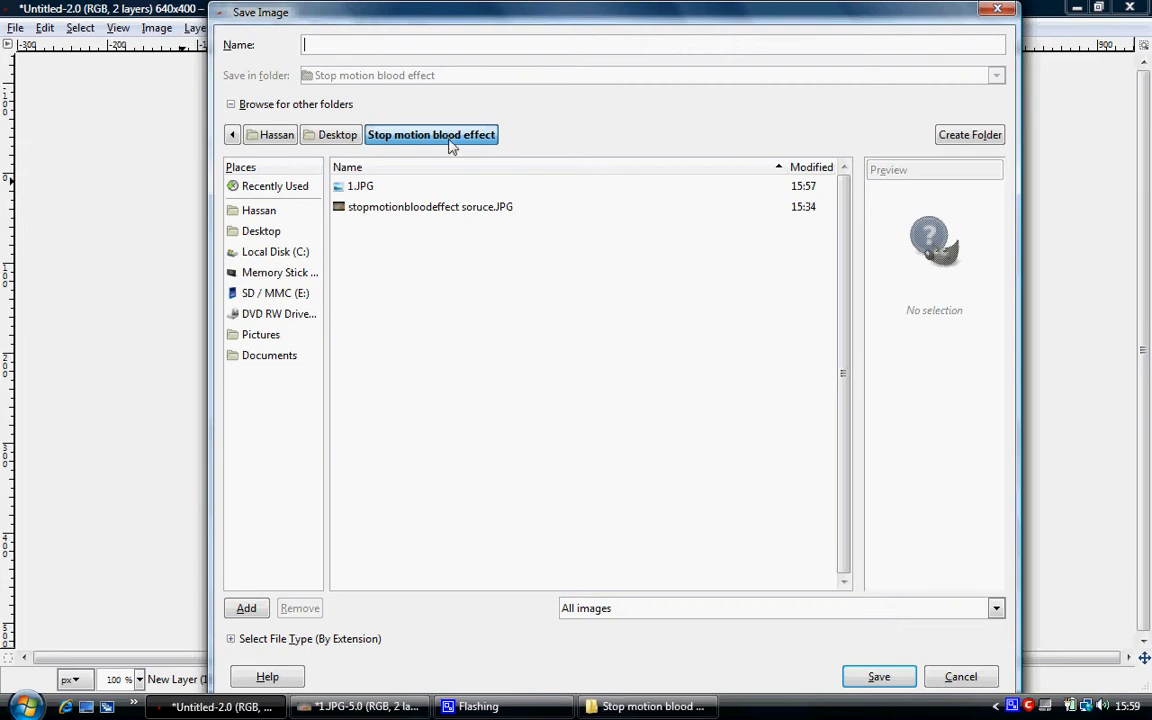
{"action": "left_click", "coordinate": [972, 681]}
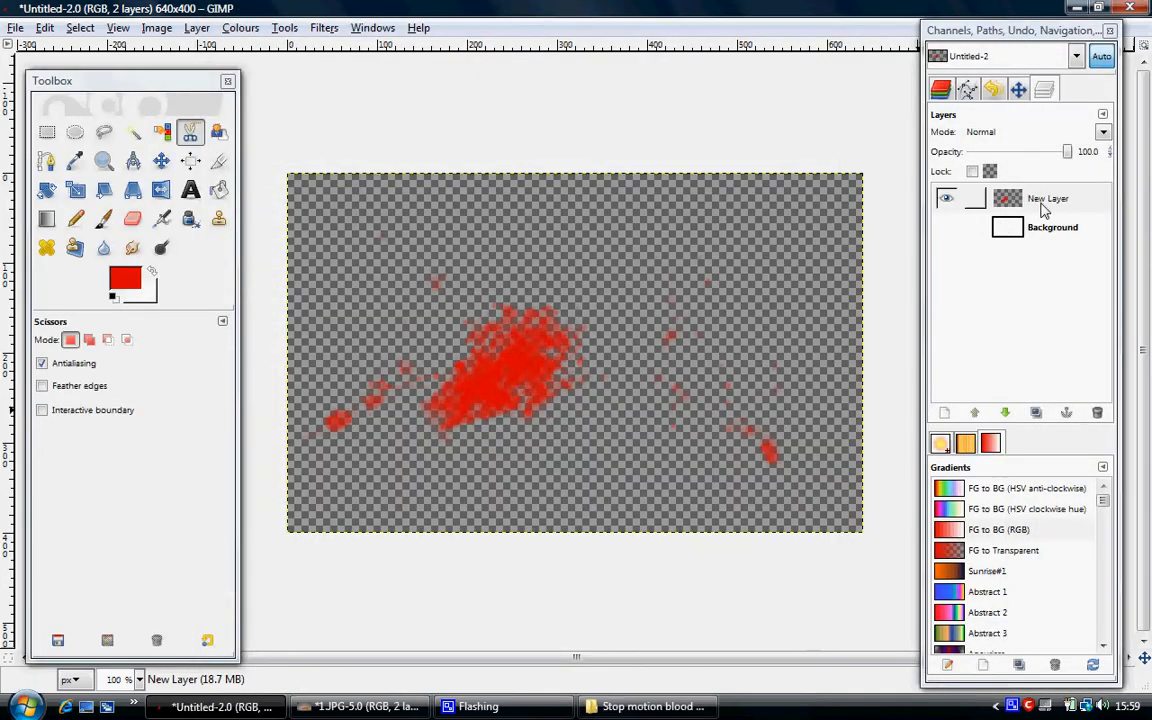
Make the white Background layer of the splatter image visible again and select it.
{"action": "left_click", "coordinate": [940, 192]}
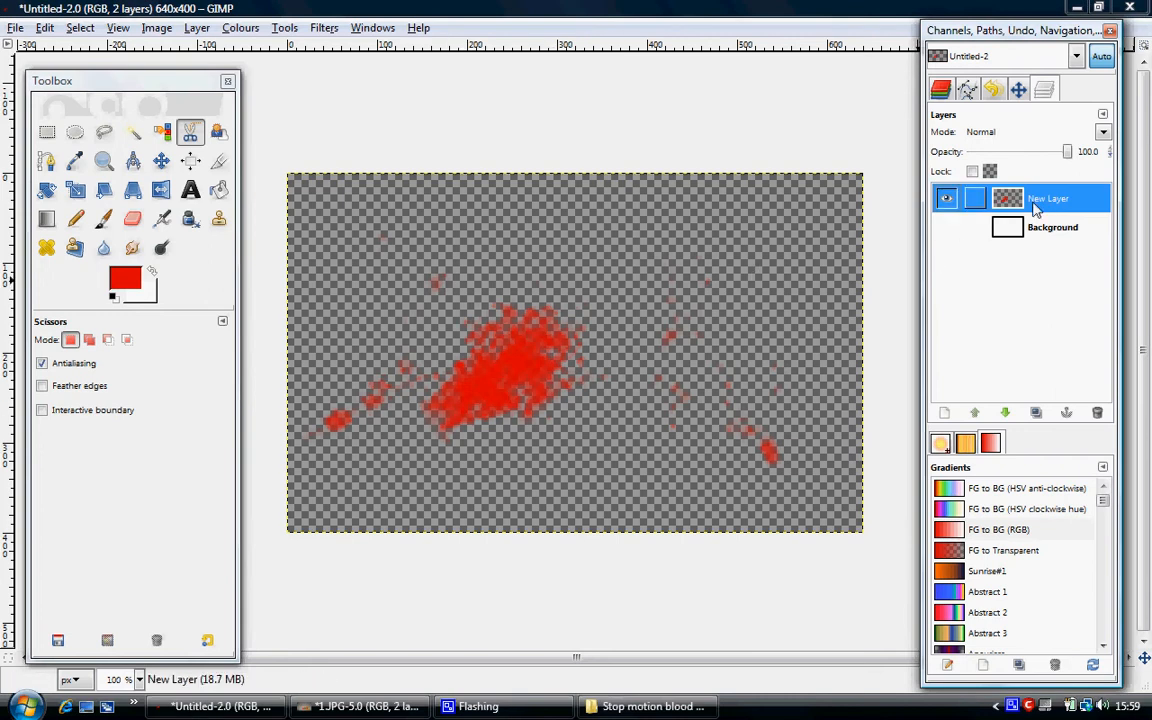
{"action": "left_click", "coordinate": [946, 227]}
{"action": "left_click", "coordinate": [999, 236]}
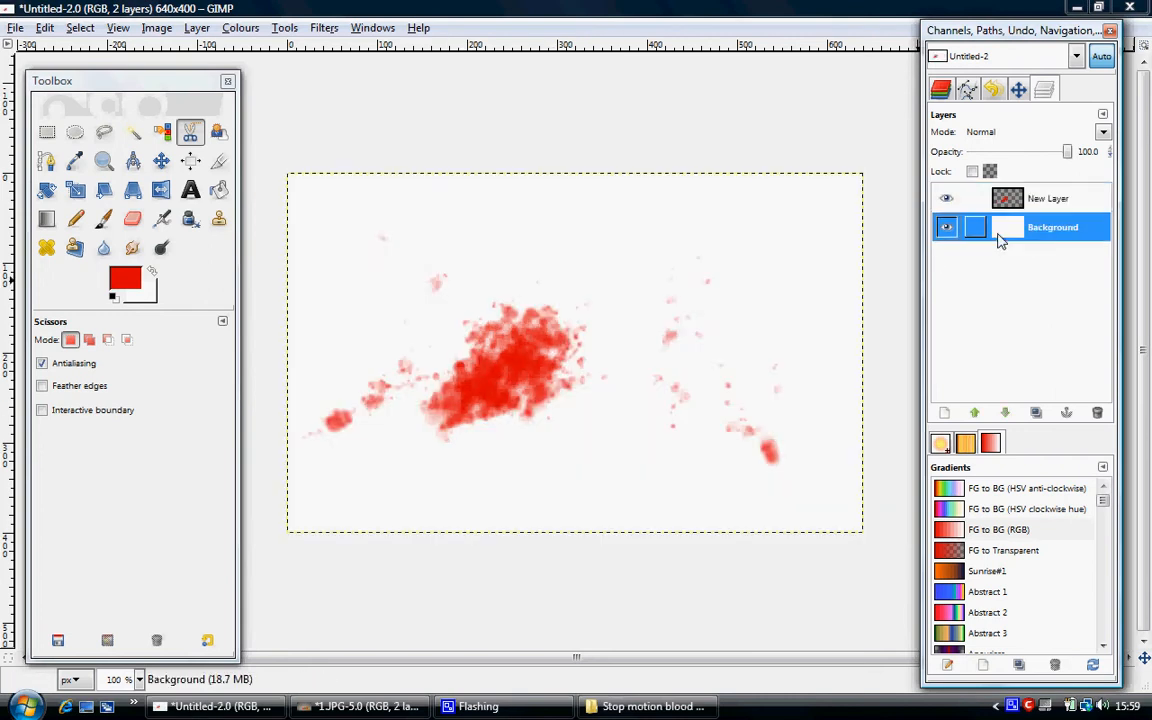
{"action": "double_click", "coordinate": [999, 240]}
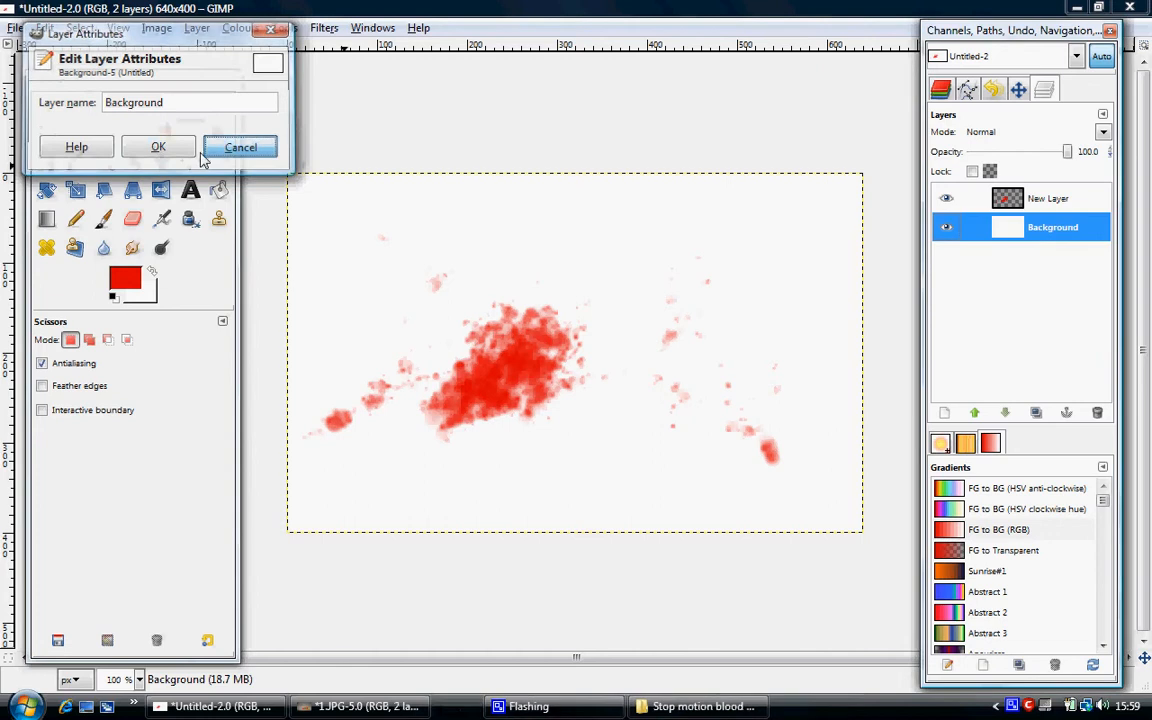
{"action": "left_click", "coordinate": [237, 144]}
Swap the foreground and background colours and set the foreground colour to black (000000).
{"action": "left_click", "coordinate": [151, 272]}
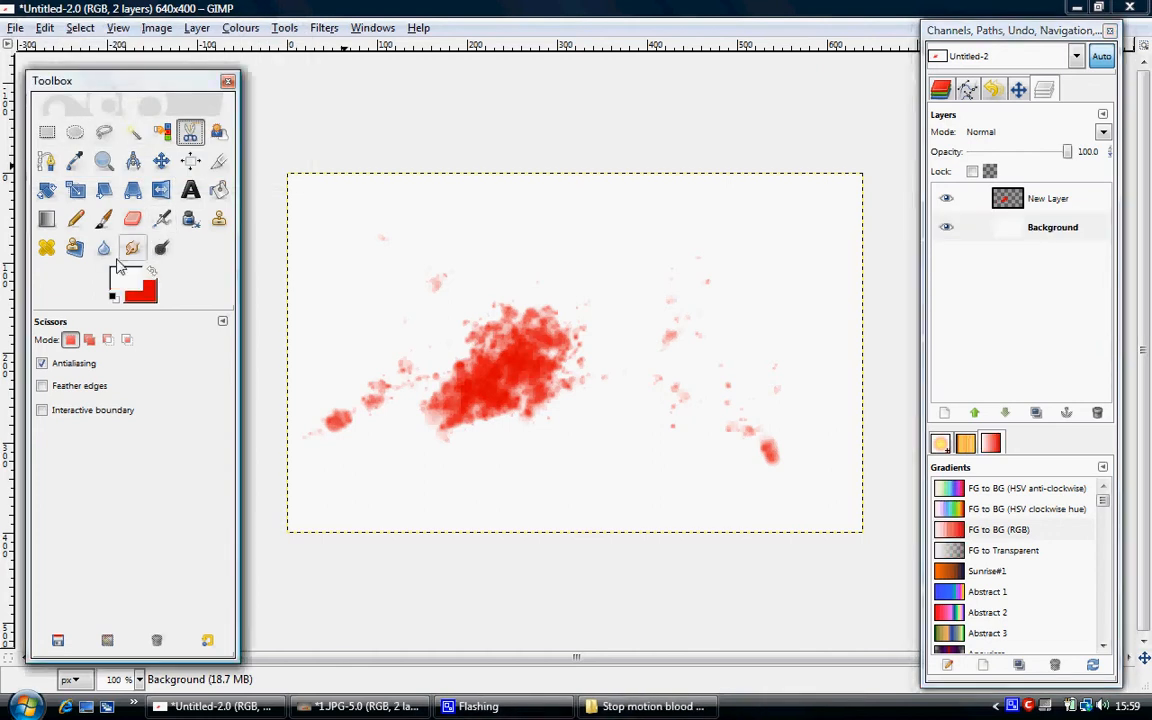
{"action": "left_click", "coordinate": [121, 278]}
{"action": "left_click_drag", "start_coordinate": [136, 200], "coordinate": [24, 54]}
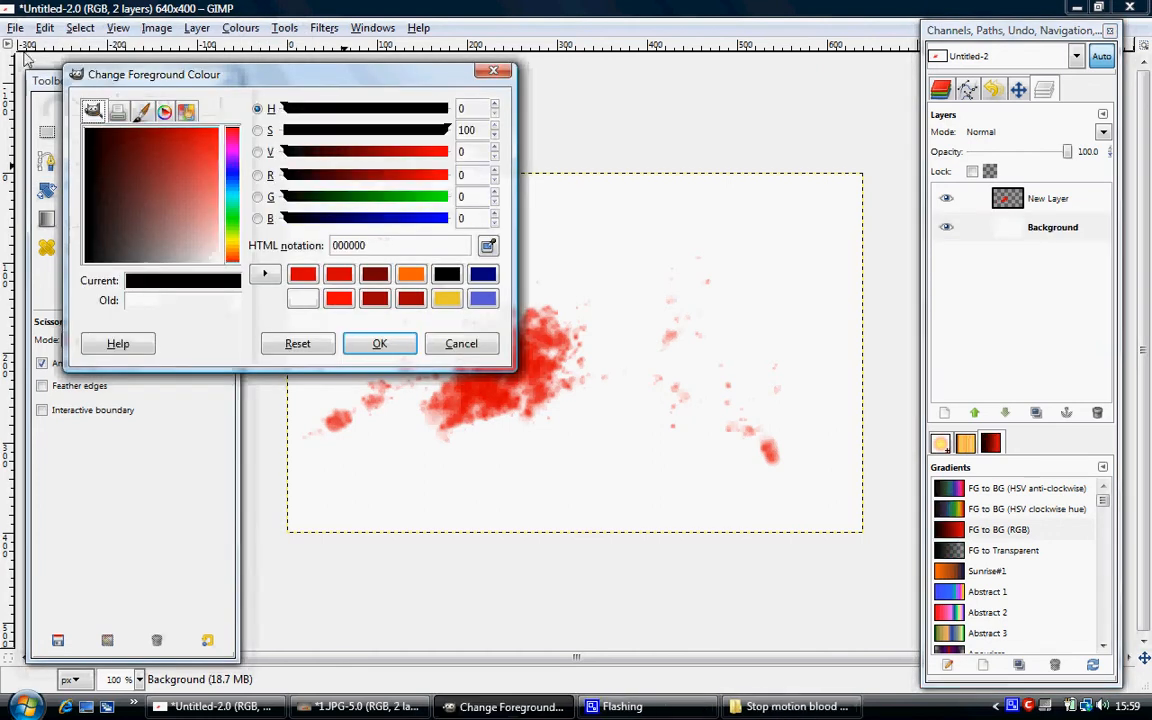
{"action": "left_click", "coordinate": [370, 344]}
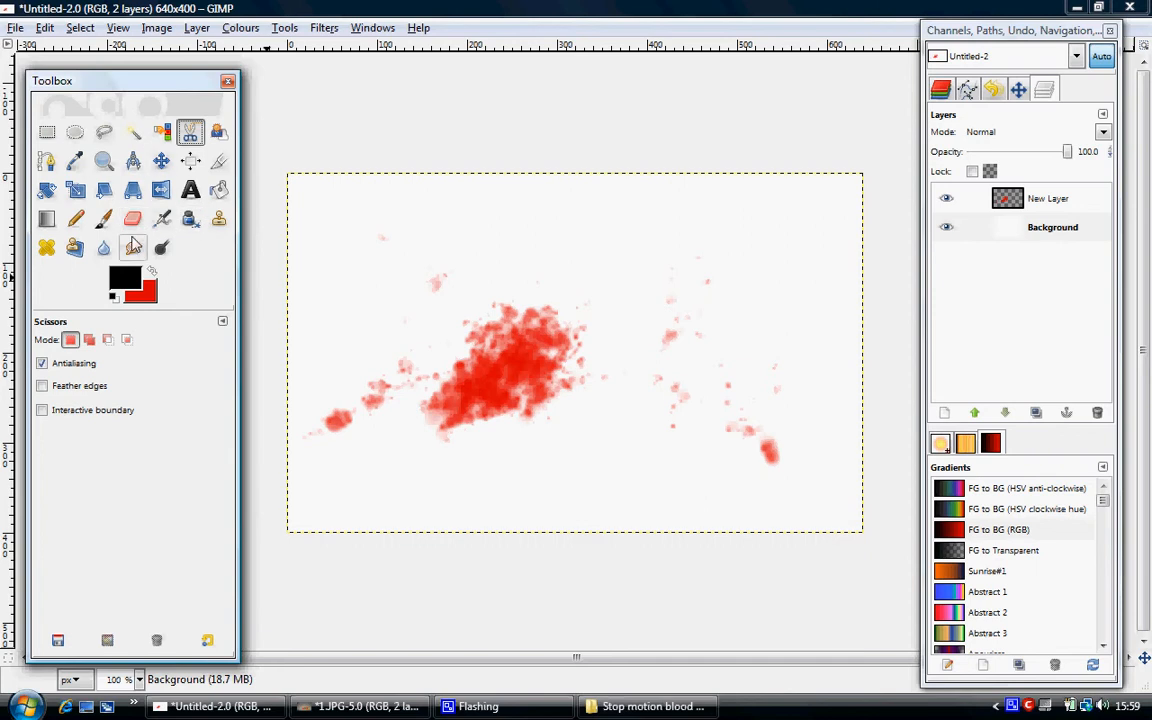
Fill the splatter image's Background layer with the black foreground colour using Bucket Fill.
{"action": "left_click", "coordinate": [219, 189]}
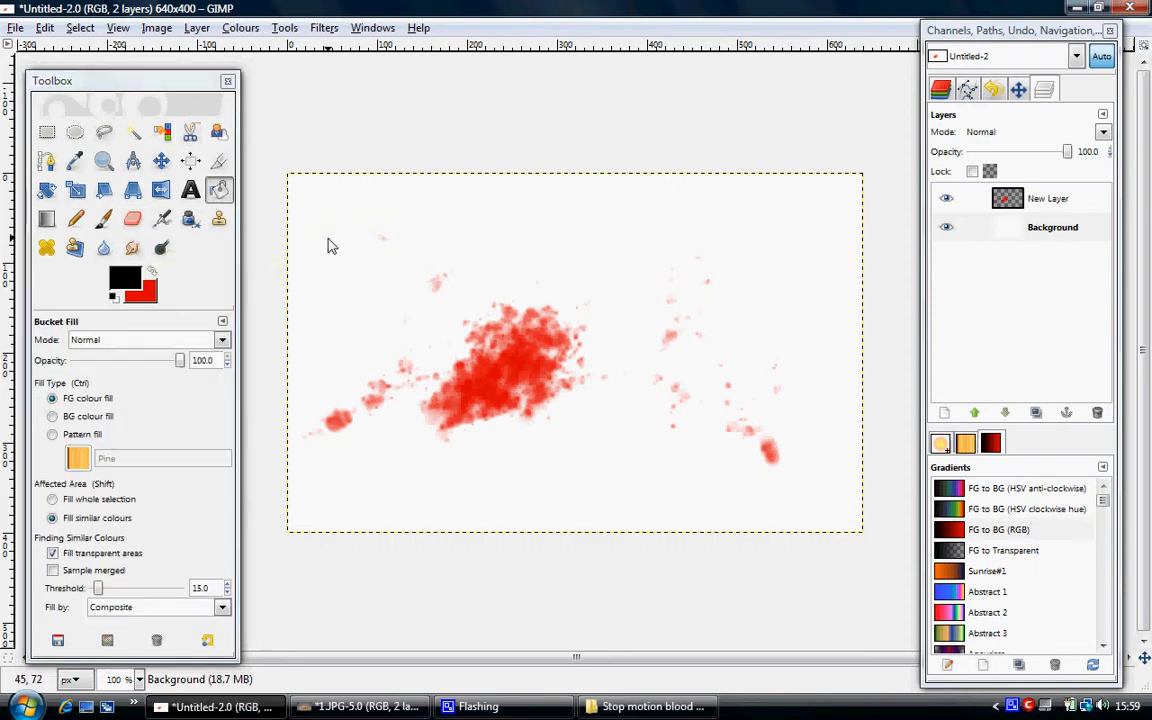
{"action": "left_click", "coordinate": [322, 241]}
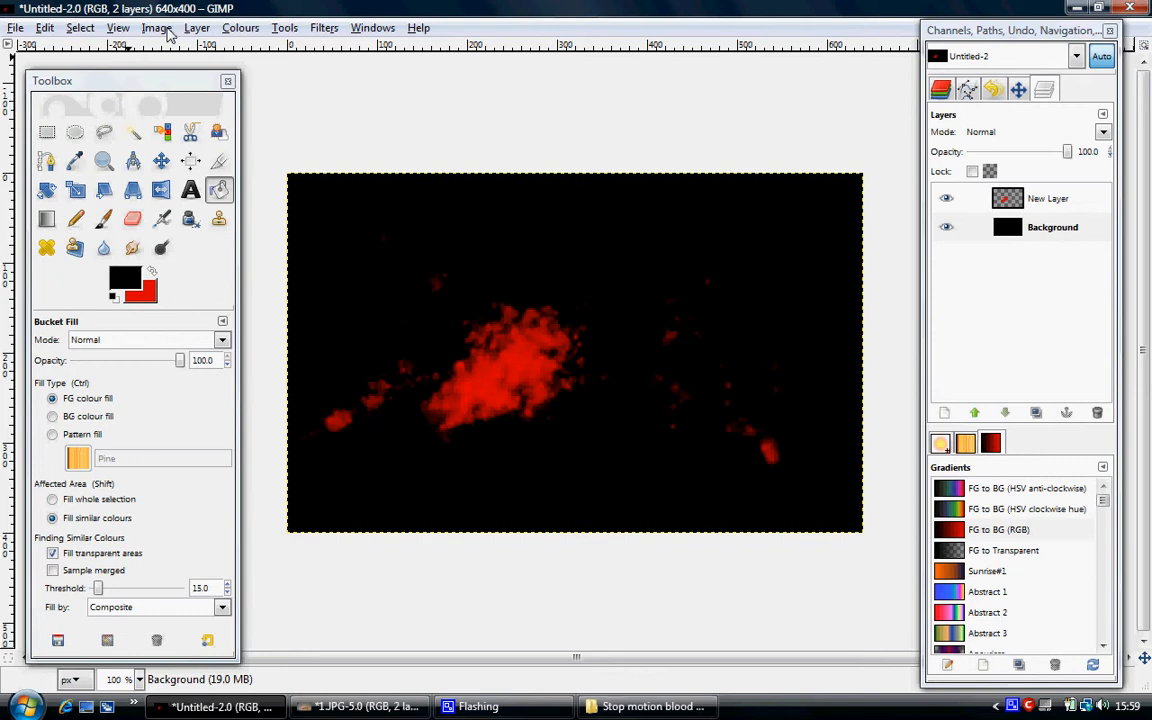
Save the two-layer splatter image as blood.xcf in the Stop motion blood effect folder.
{"action": "left_click", "coordinate": [17, 28]}
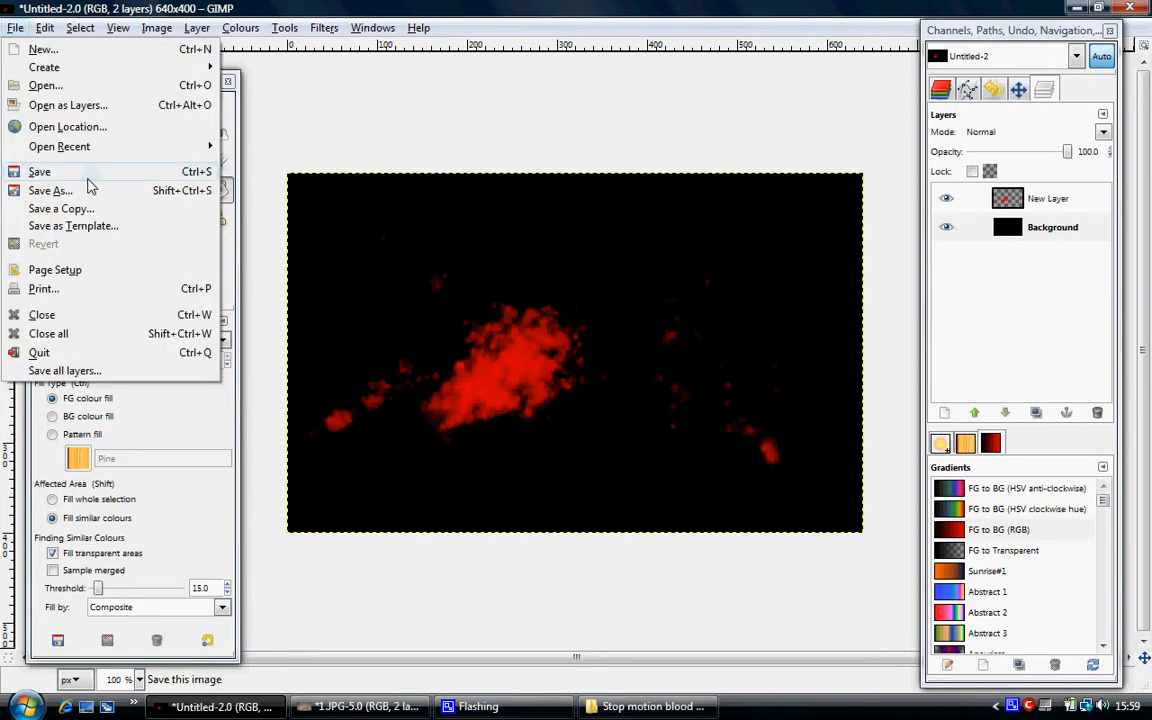
{"action": "left_click", "coordinate": [88, 189]}
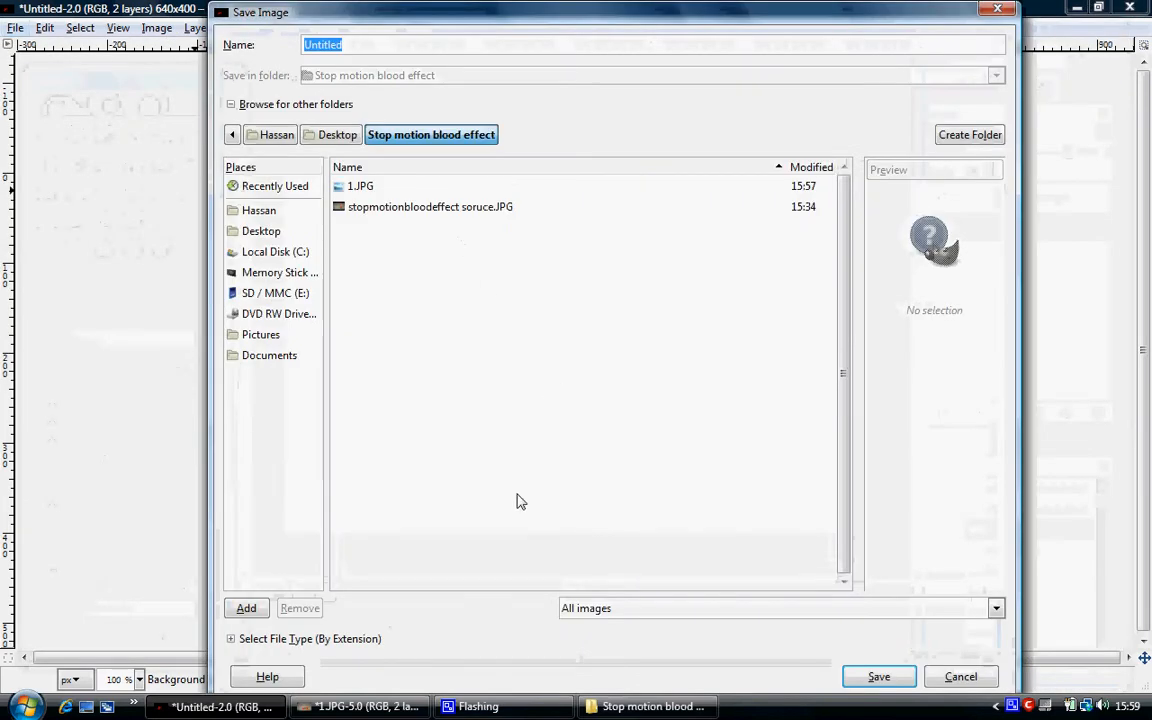
{"action": "key", "text": "BackSpace"}
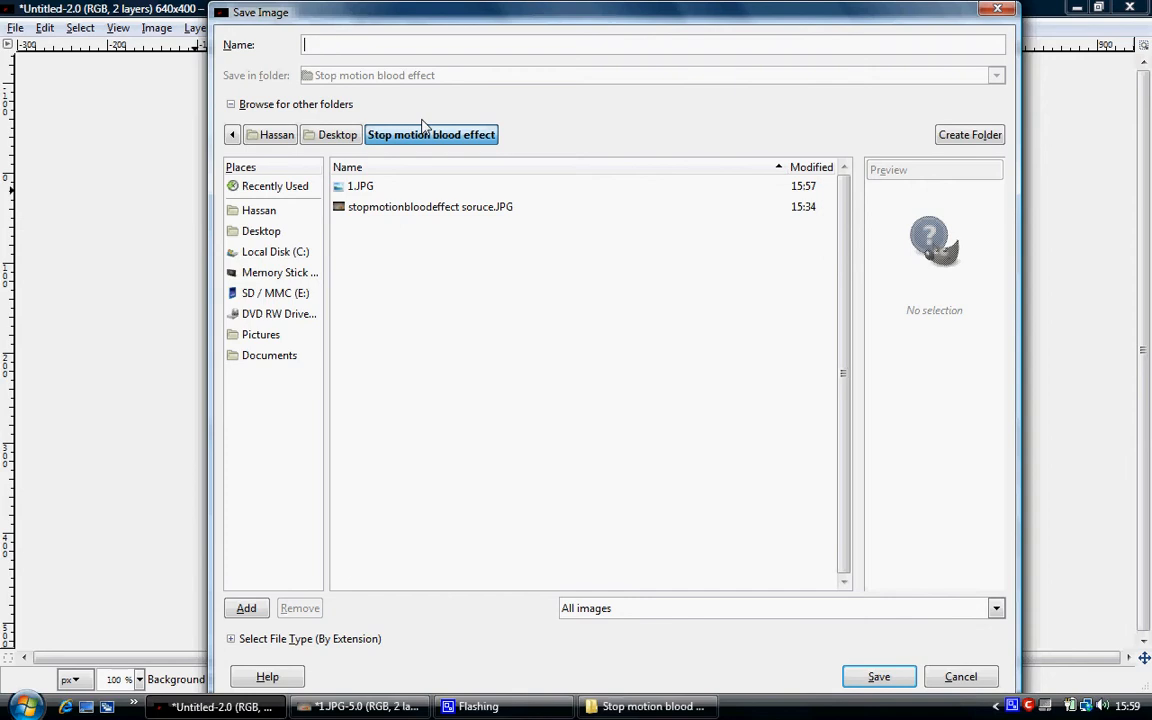
{"action": "type", "text": "blood.xcf"}
{"action": "key", "text": "Return"}
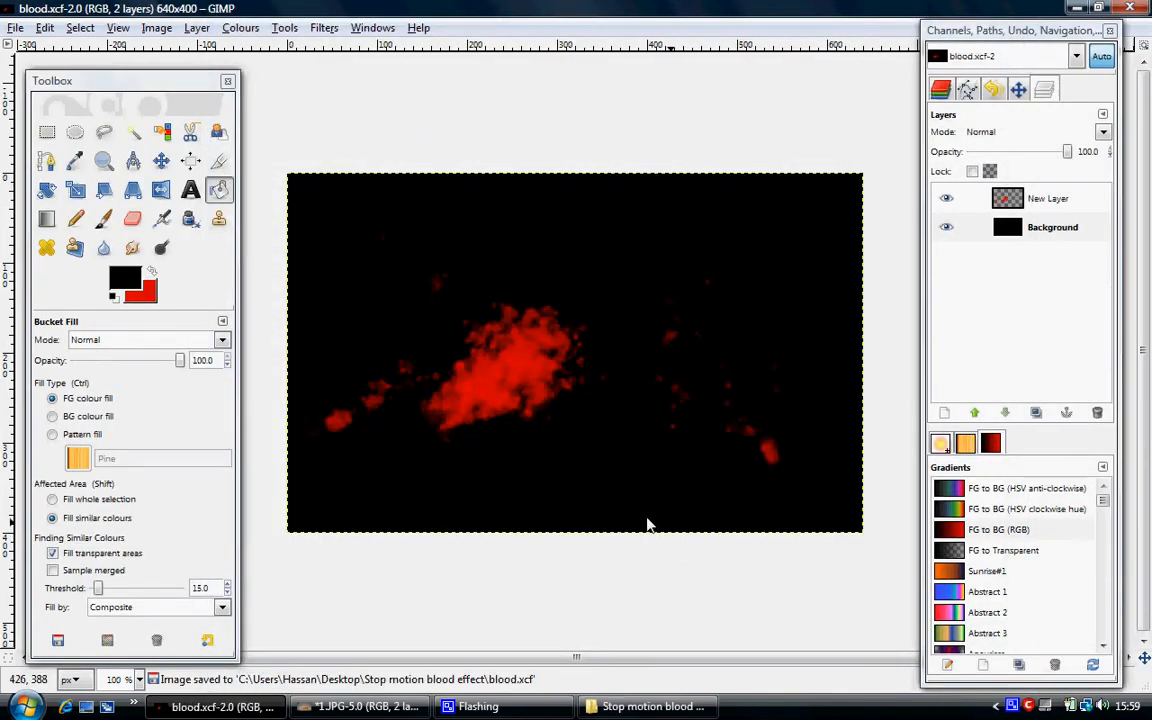
Delete the black Background layer so only the transparent splatter layer is kept.
{"action": "right_click", "coordinate": [1066, 230]}
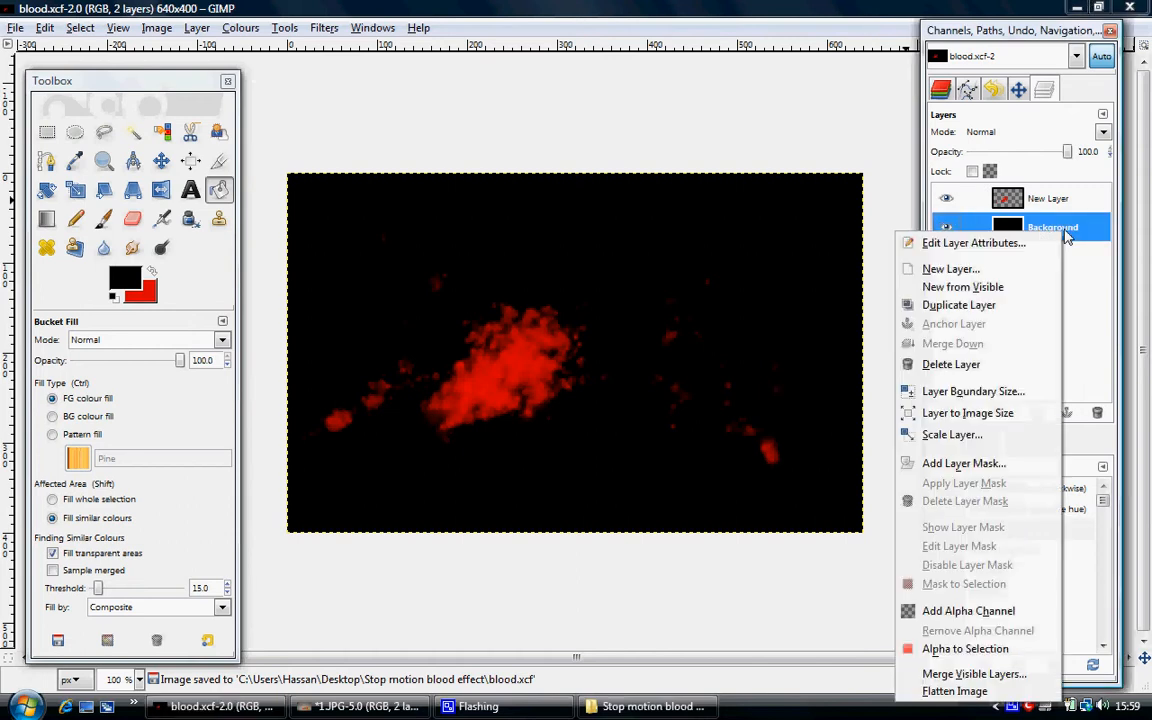
{"action": "left_click", "coordinate": [995, 366]}
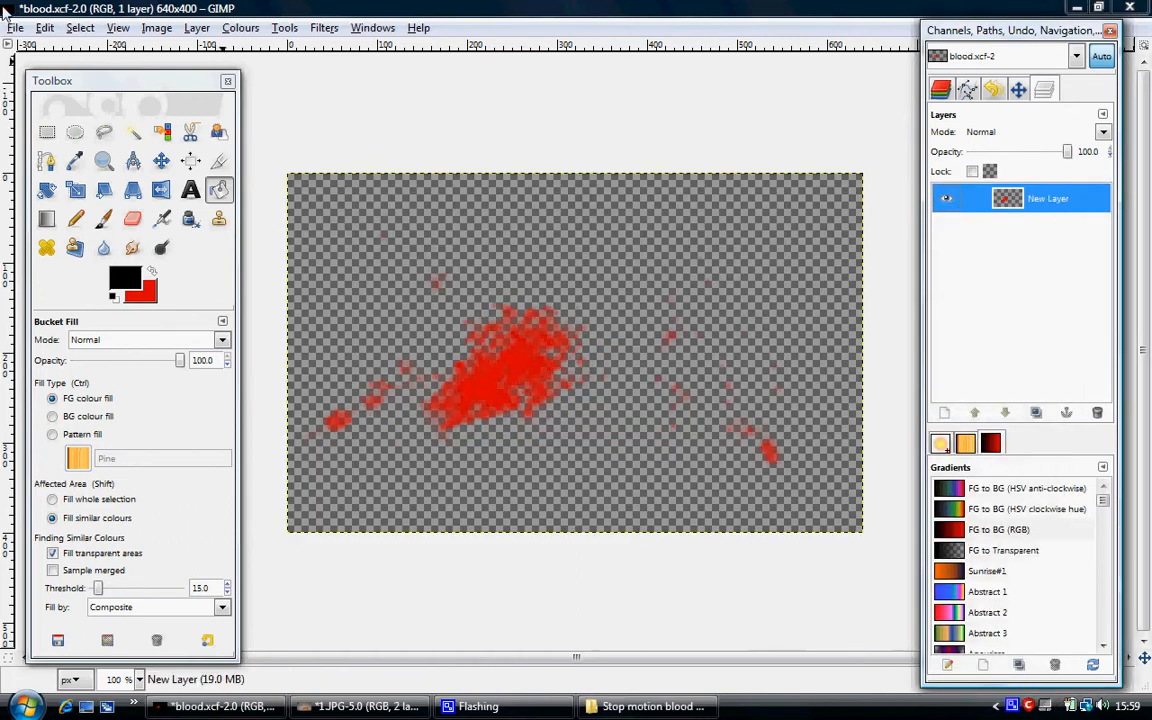
Save the transparent splatter as a PNG image named bloodpng.png in the same folder with the default PNG options.
{"action": "left_click", "coordinate": [14, 27]}
{"action": "left_click", "coordinate": [70, 191]}
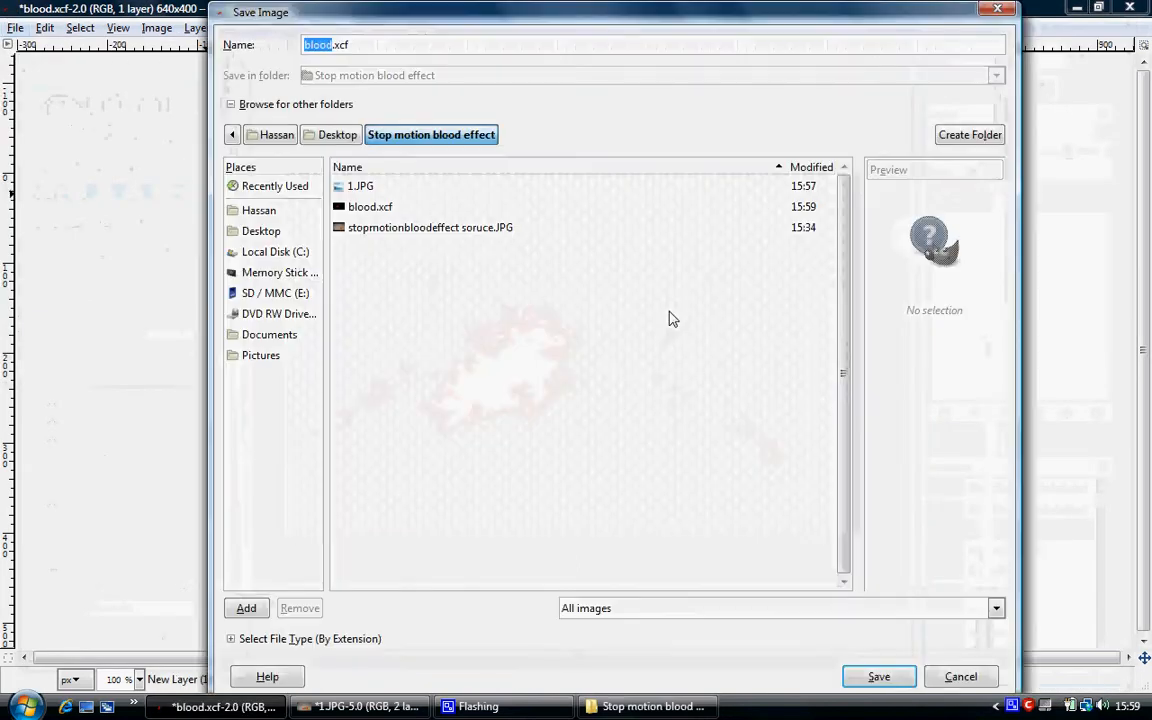
{"action": "left_click", "coordinate": [285, 638]}
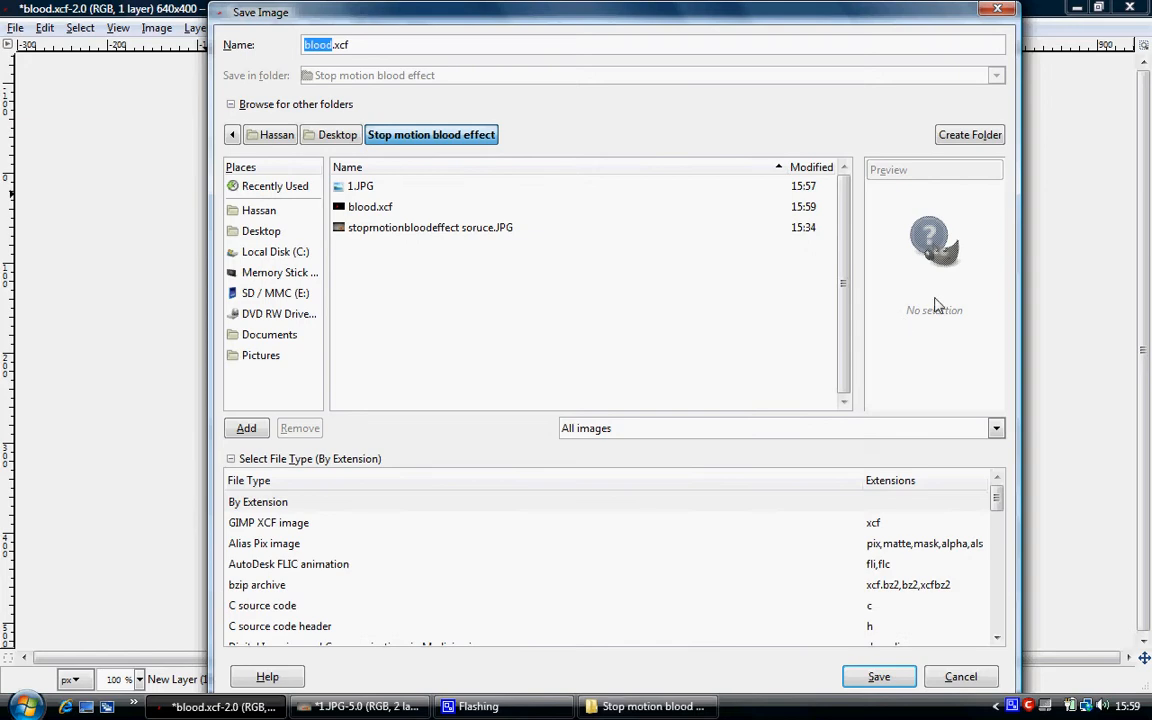
{"action": "left_click", "coordinate": [706, 566]}
{"action": "type", "text": "png"}
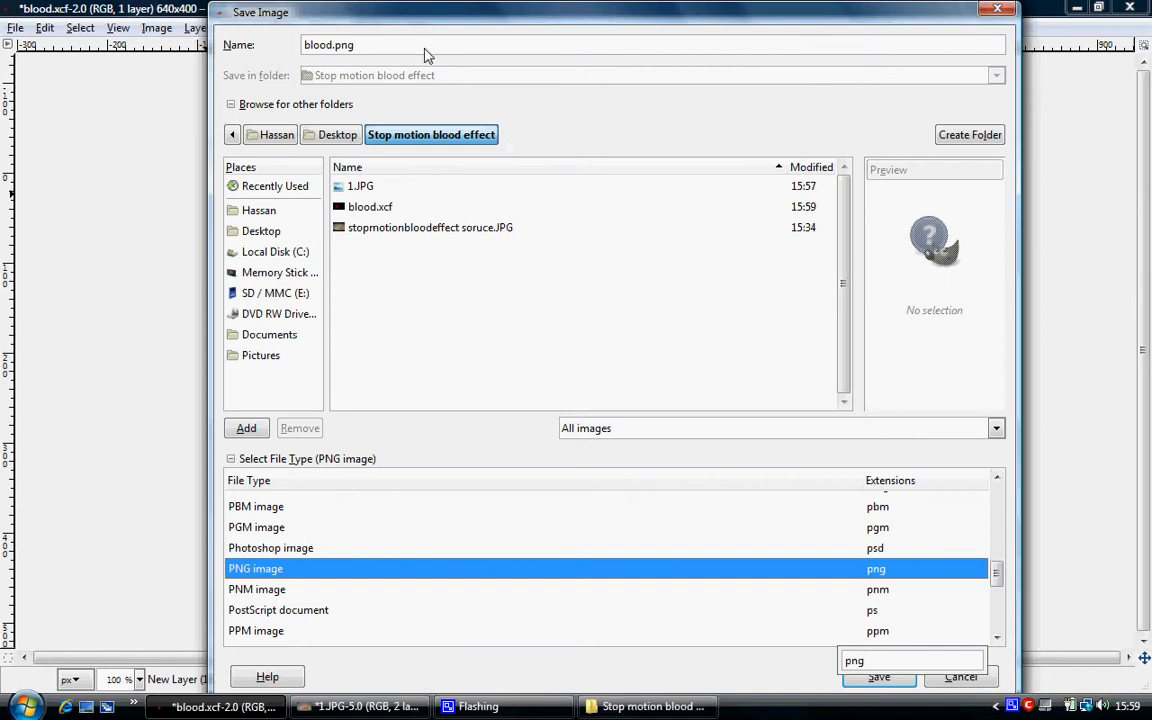
{"action": "left_click", "coordinate": [300, 45]}
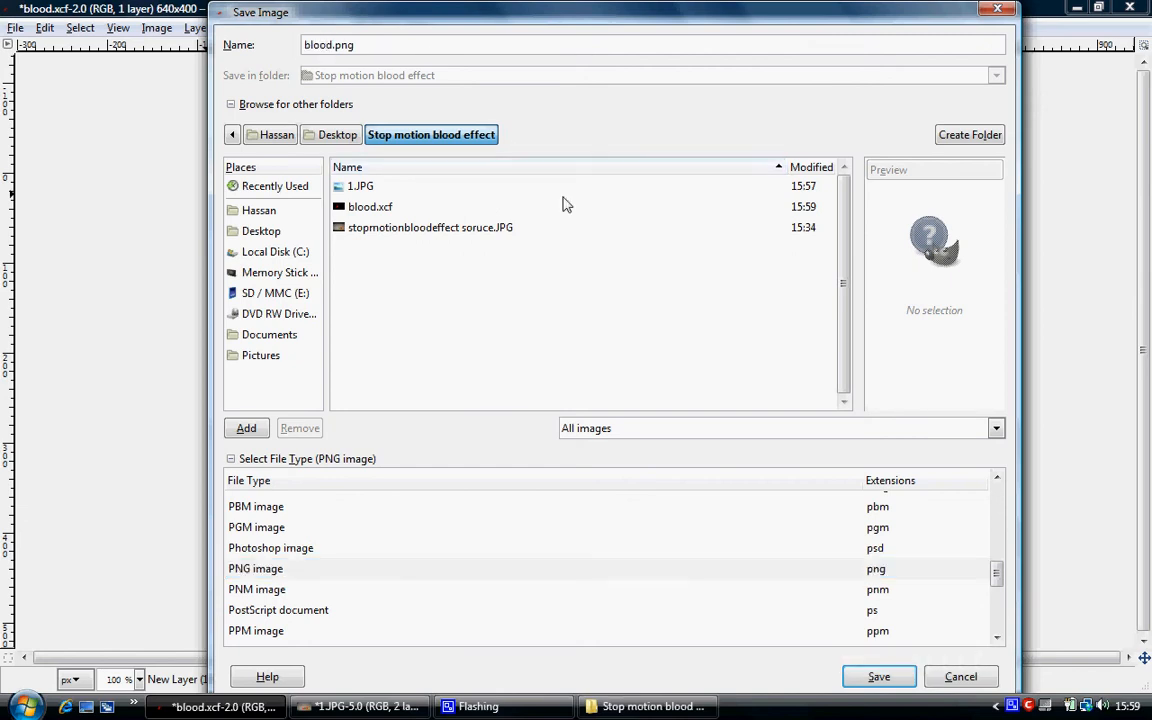
{"action": "key", "text": "Right"}
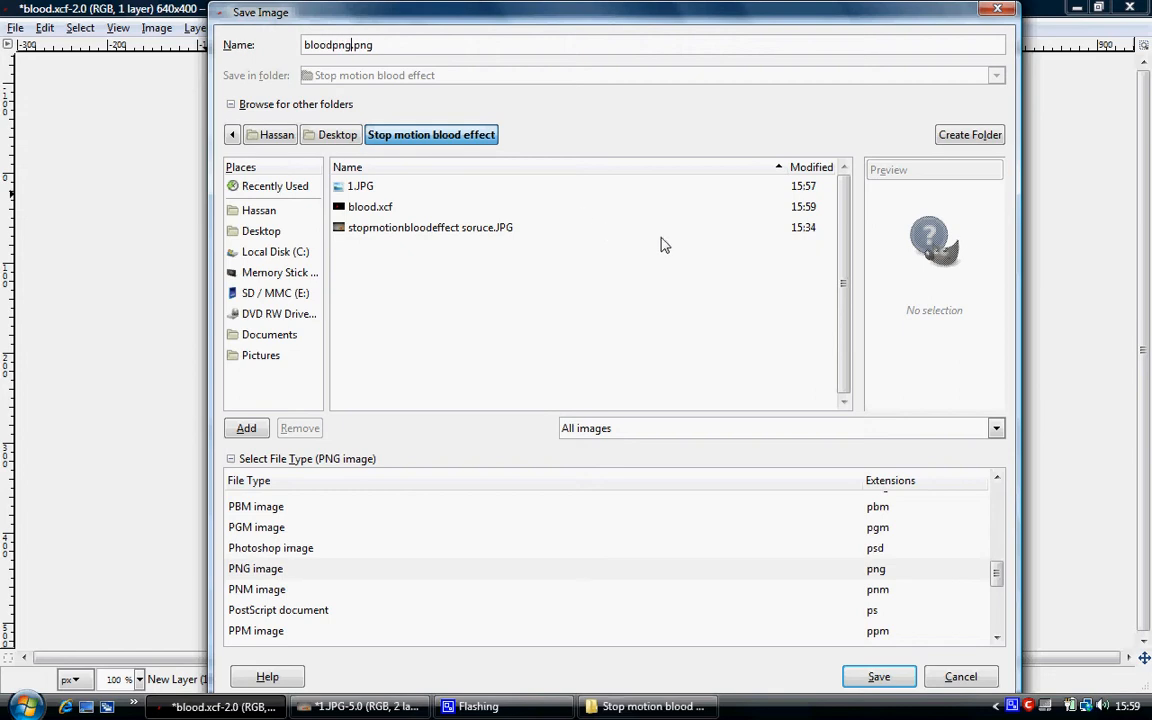
{"action": "left_click", "coordinate": [878, 676]}
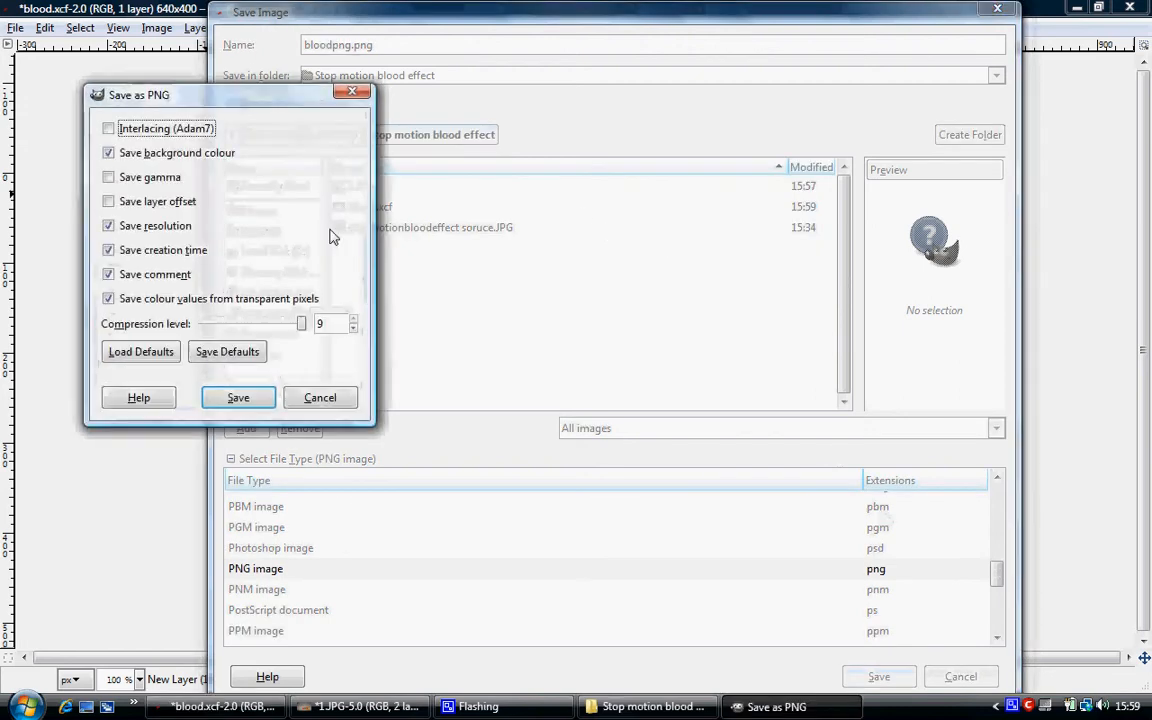
{"action": "left_click", "coordinate": [238, 397]}
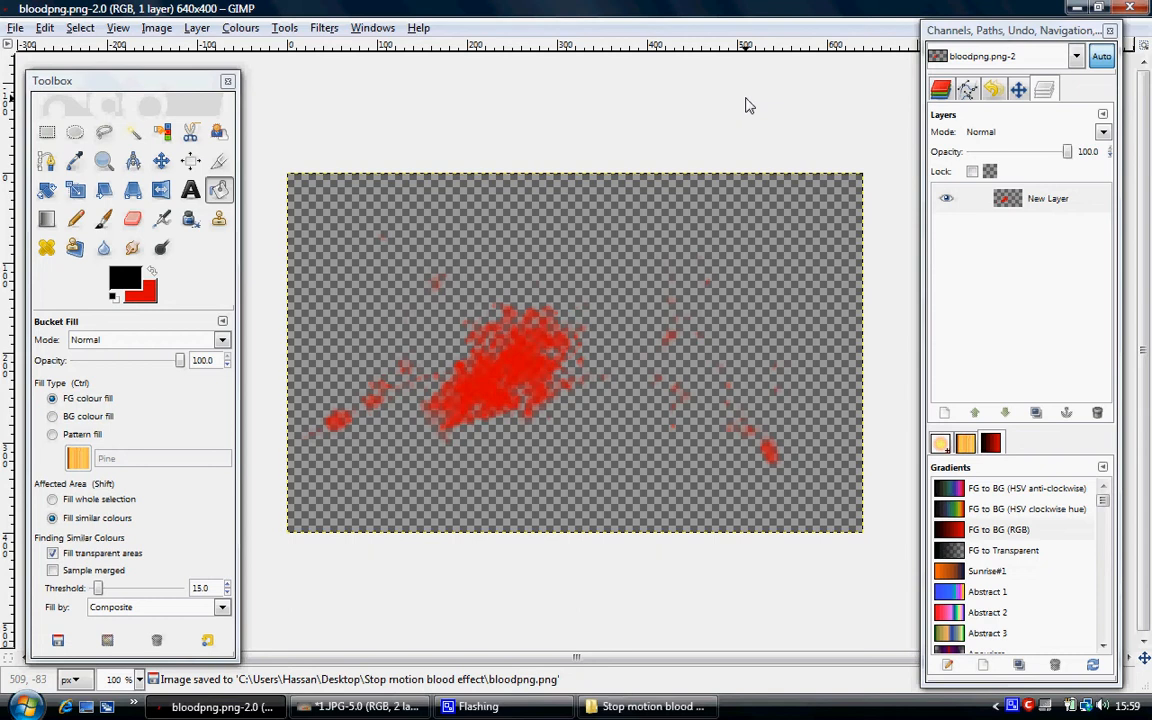
Close the 1.JPG image without saving its changes, then close the splatter image and quit GIMP.
{"action": "left_click", "coordinate": [1077, 7]}
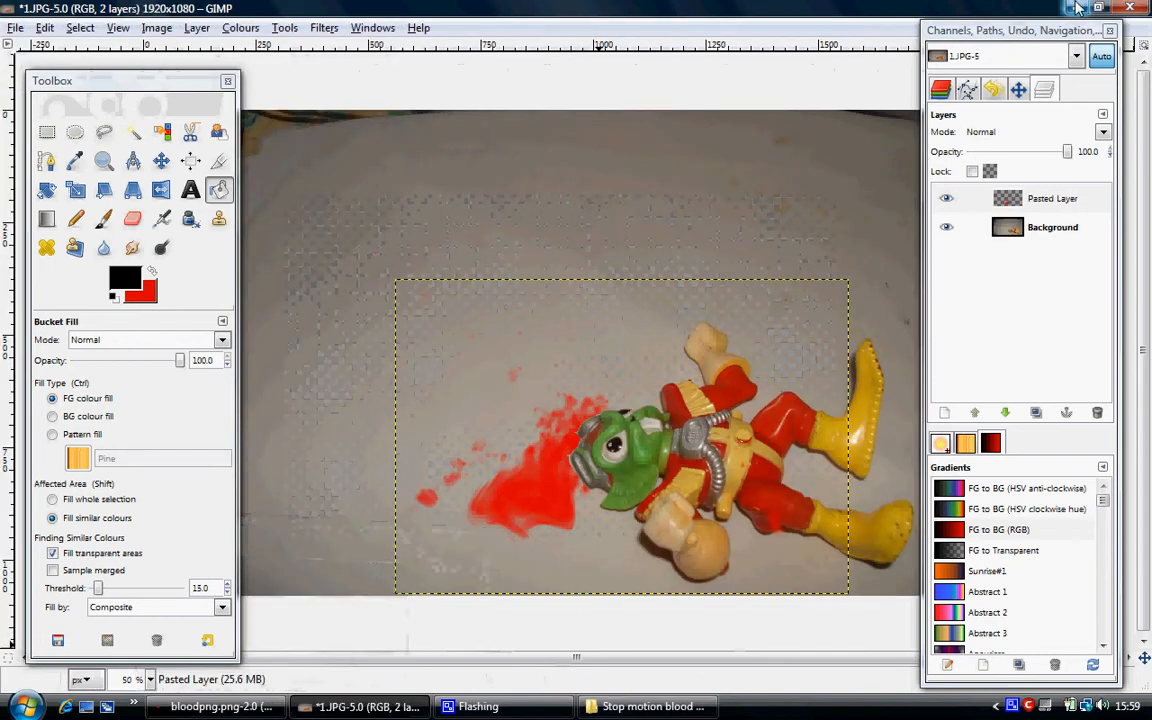
{"action": "right_click", "coordinate": [390, 706]}
{"action": "left_click", "coordinate": [430, 694]}
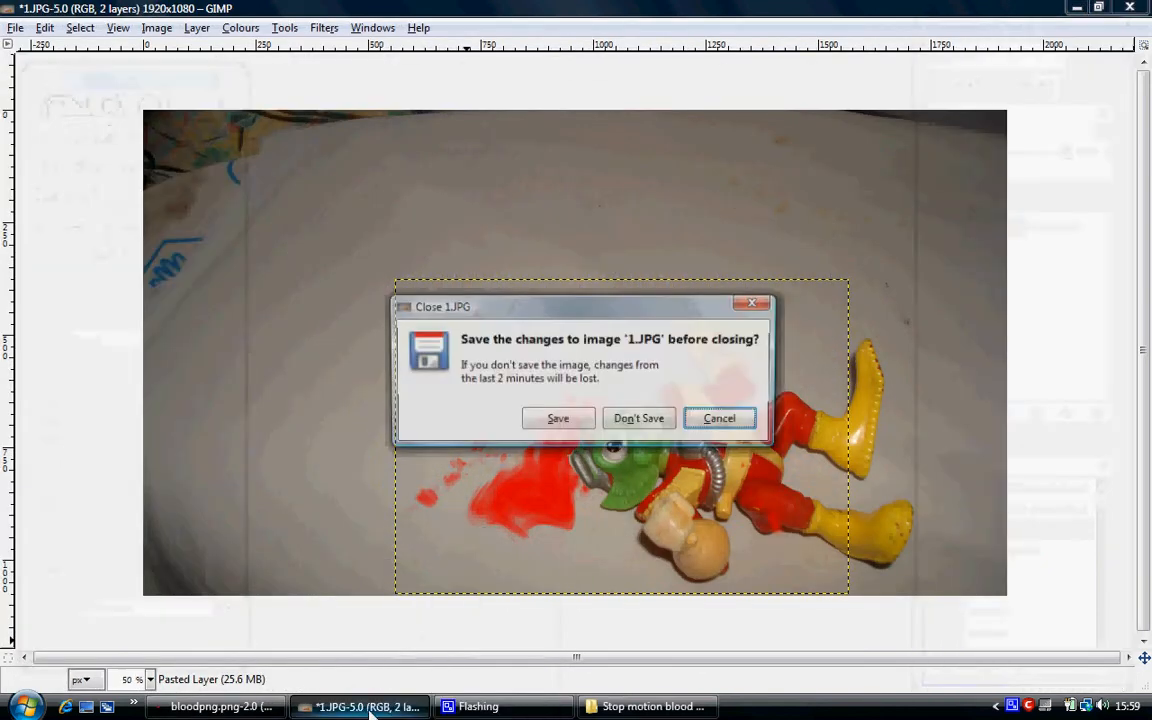
{"action": "left_click", "coordinate": [636, 421]}
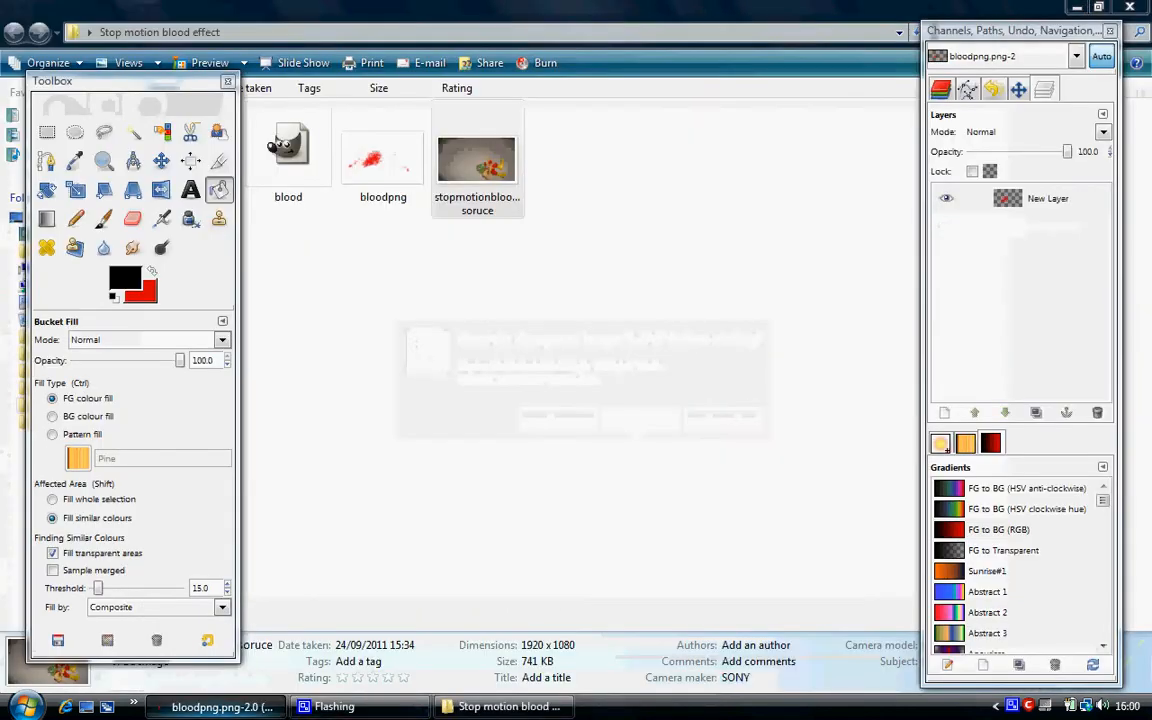
{"action": "right_click", "coordinate": [282, 708]}
{"action": "left_click", "coordinate": [298, 698]}
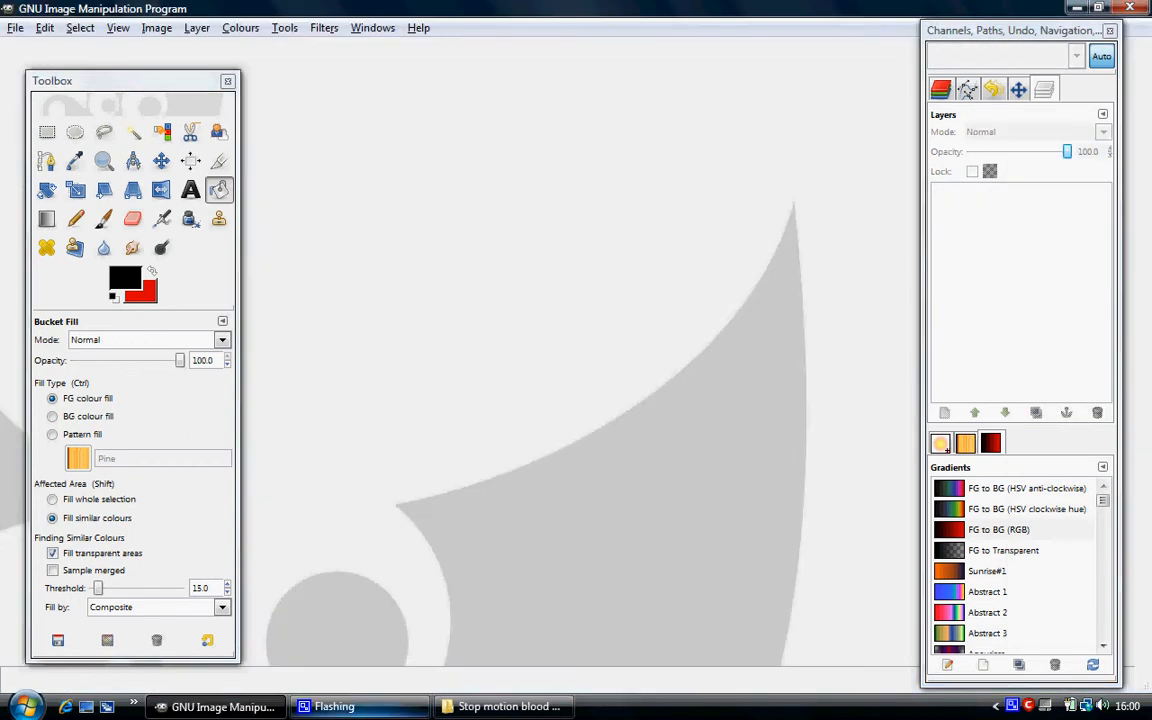
{"action": "right_click", "coordinate": [243, 713]}
{"action": "left_click", "coordinate": [280, 689]}
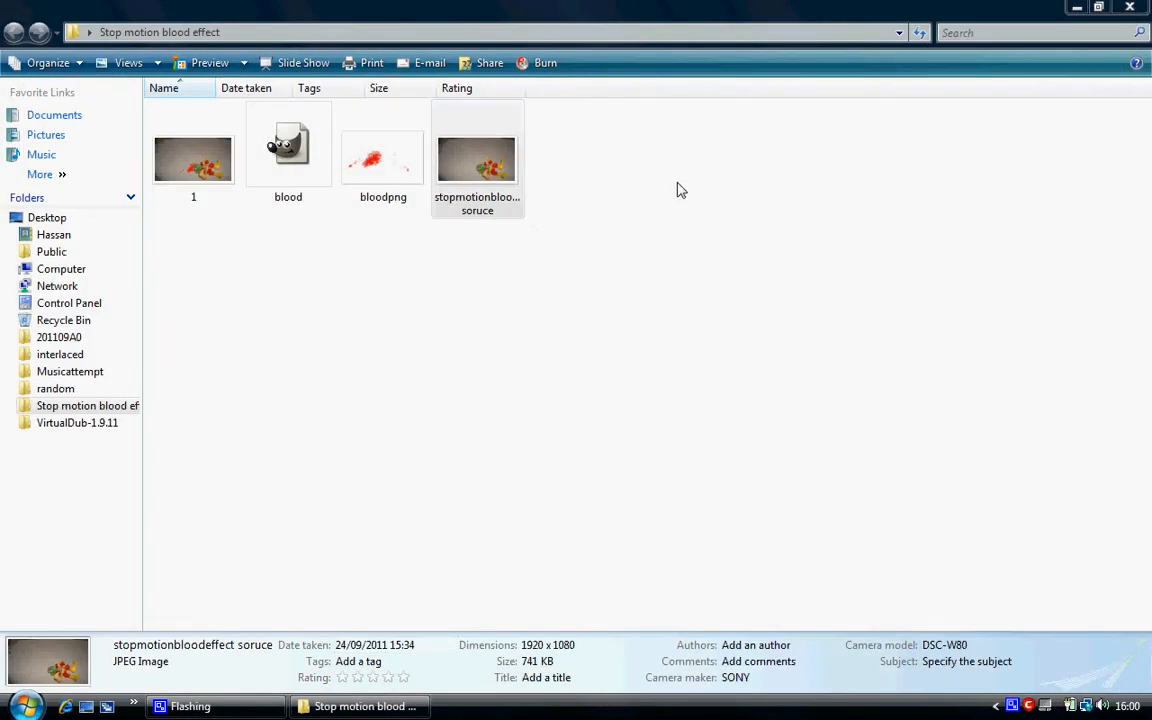
Open the blood GIMP image from the Stop motion blood effect folder in File Explorer.
{"action": "left_click", "coordinate": [735, 205]}
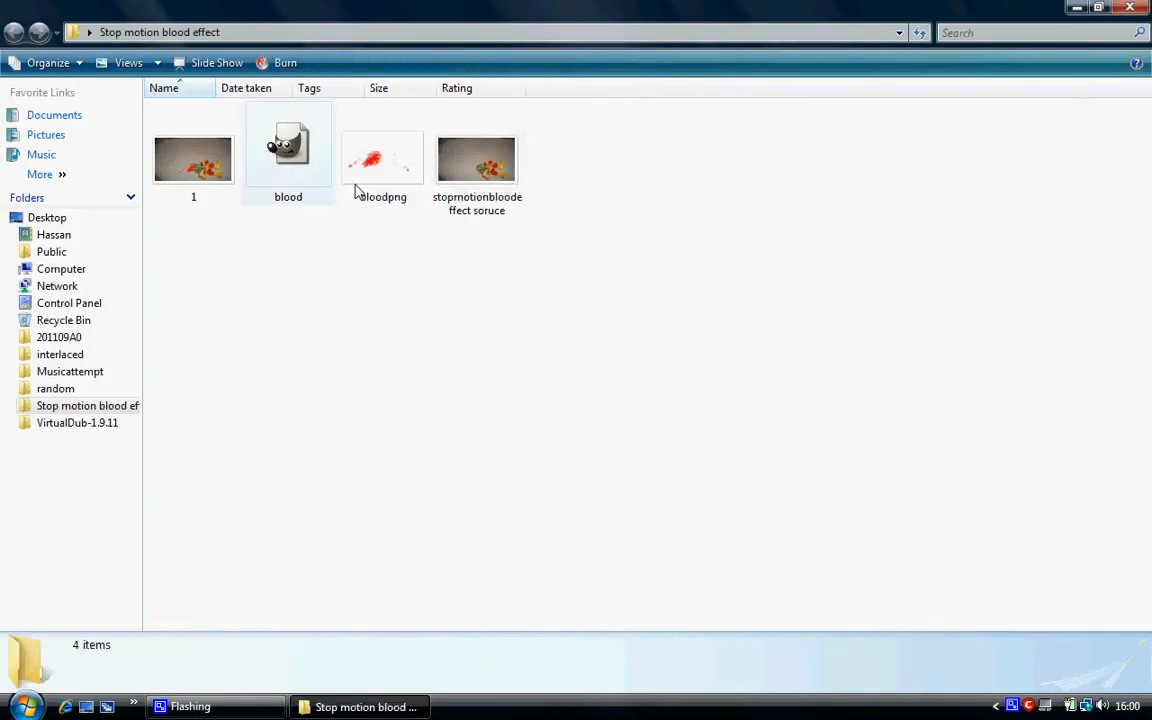
{"action": "left_click", "coordinate": [250, 140]}
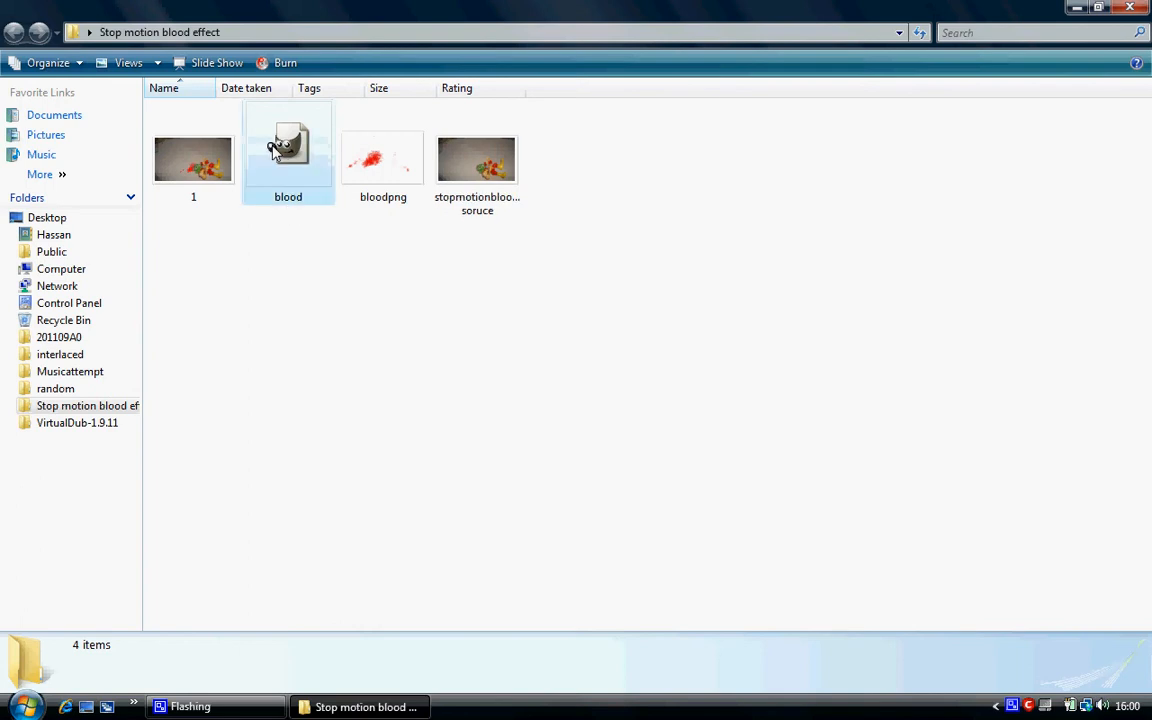
{"action": "left_click", "coordinate": [424, 142]}
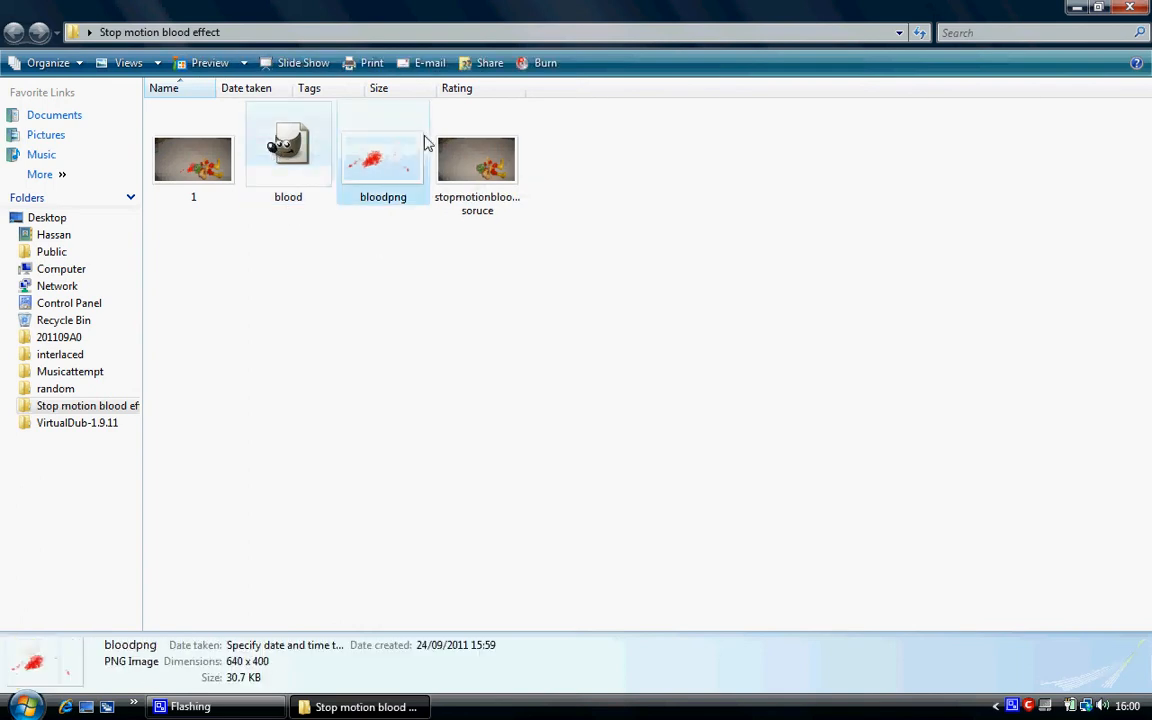
{"action": "left_click", "coordinate": [293, 172]}
{"action": "double_click", "coordinate": [290, 165]}
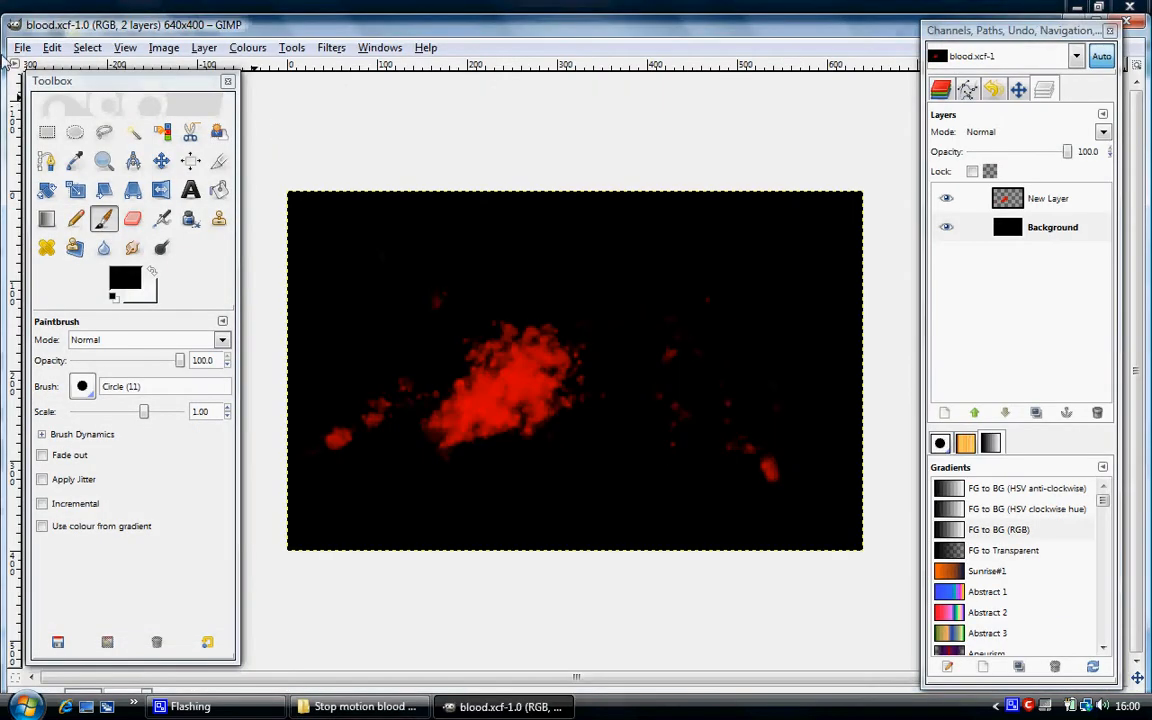
{"action": "left_click", "coordinate": [22, 49]}
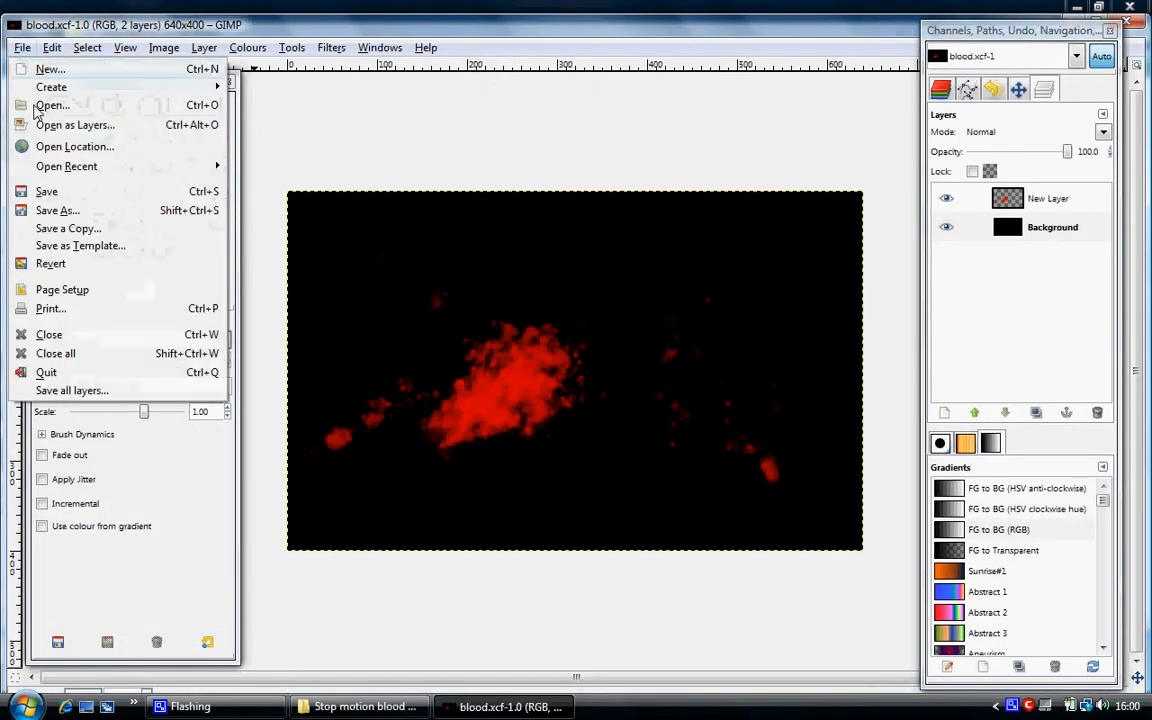
{"action": "left_click", "coordinate": [57, 208]}
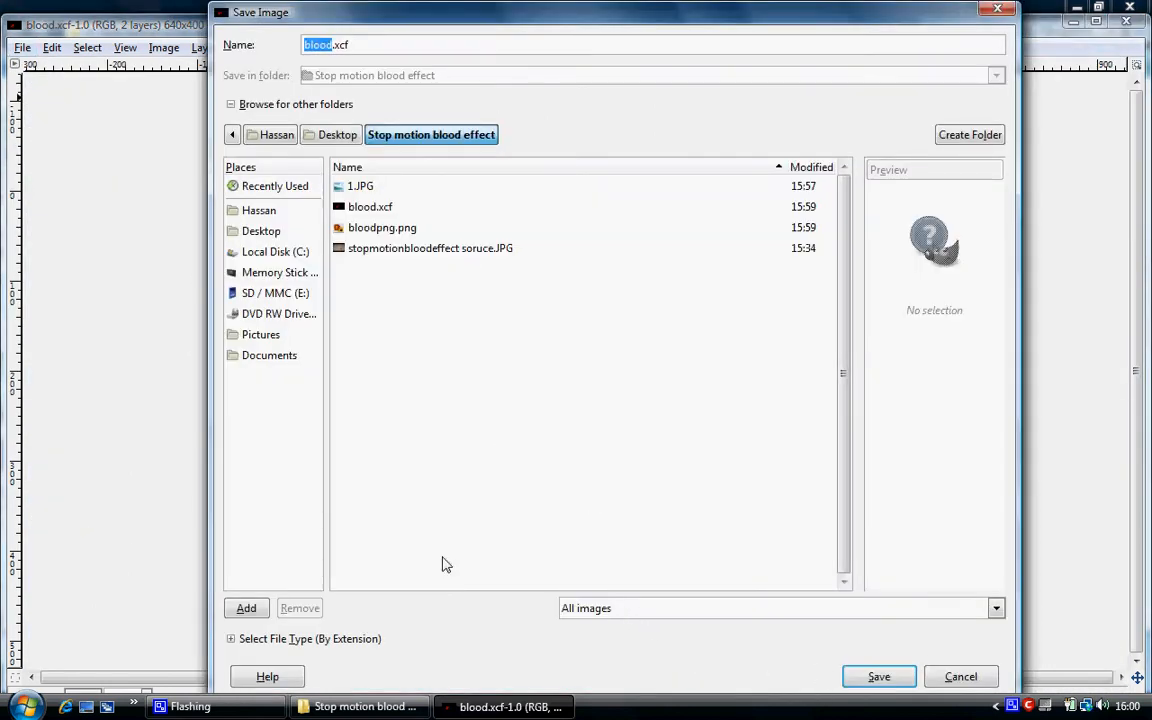
{"action": "left_click", "coordinate": [293, 638]}
{"action": "left_click", "coordinate": [381, 546]}
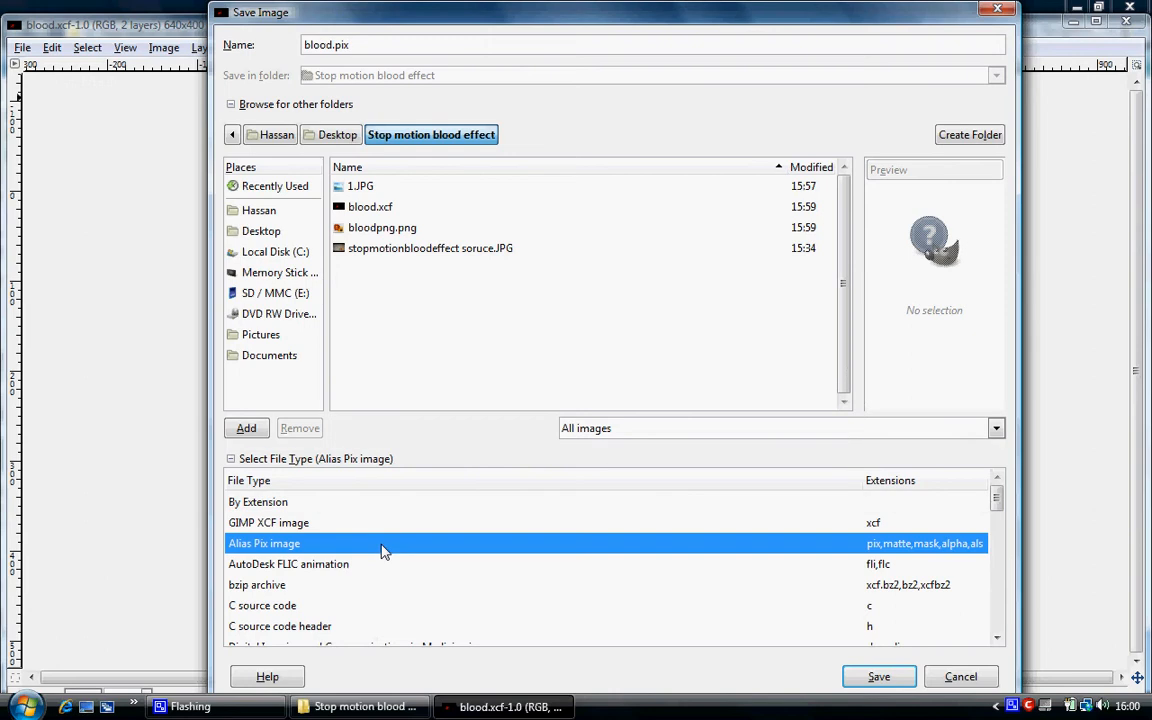
{"action": "type", "text": "jp"}
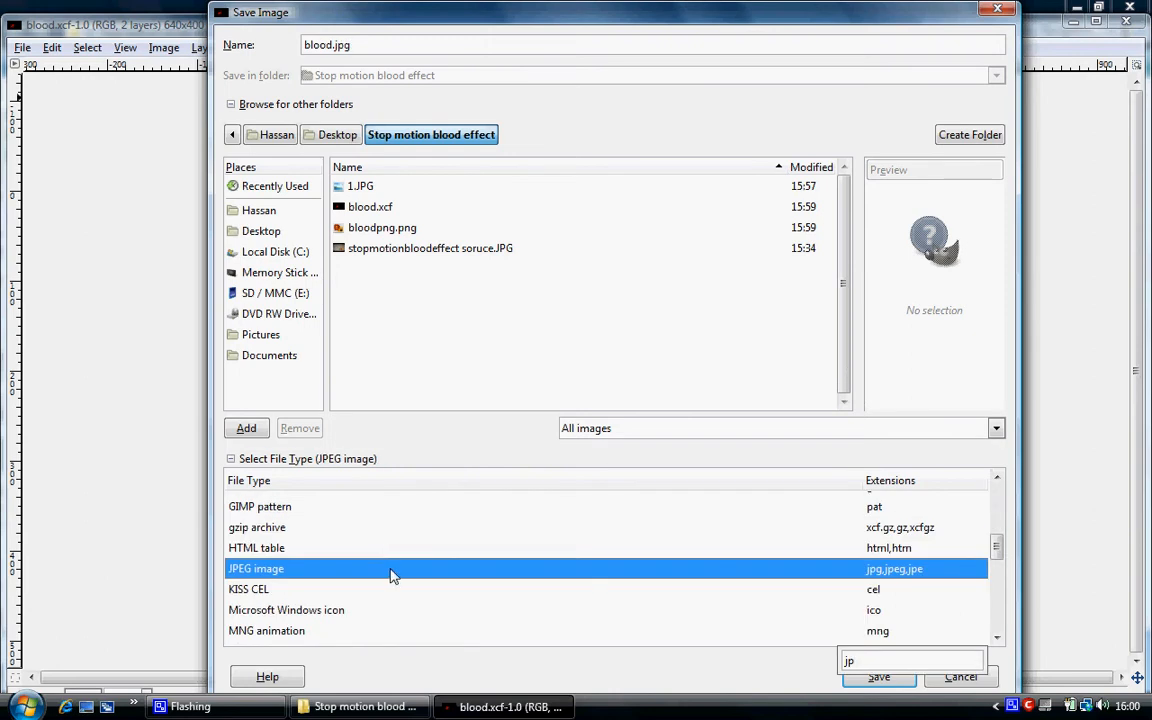
{"action": "left_click", "coordinate": [877, 677]}
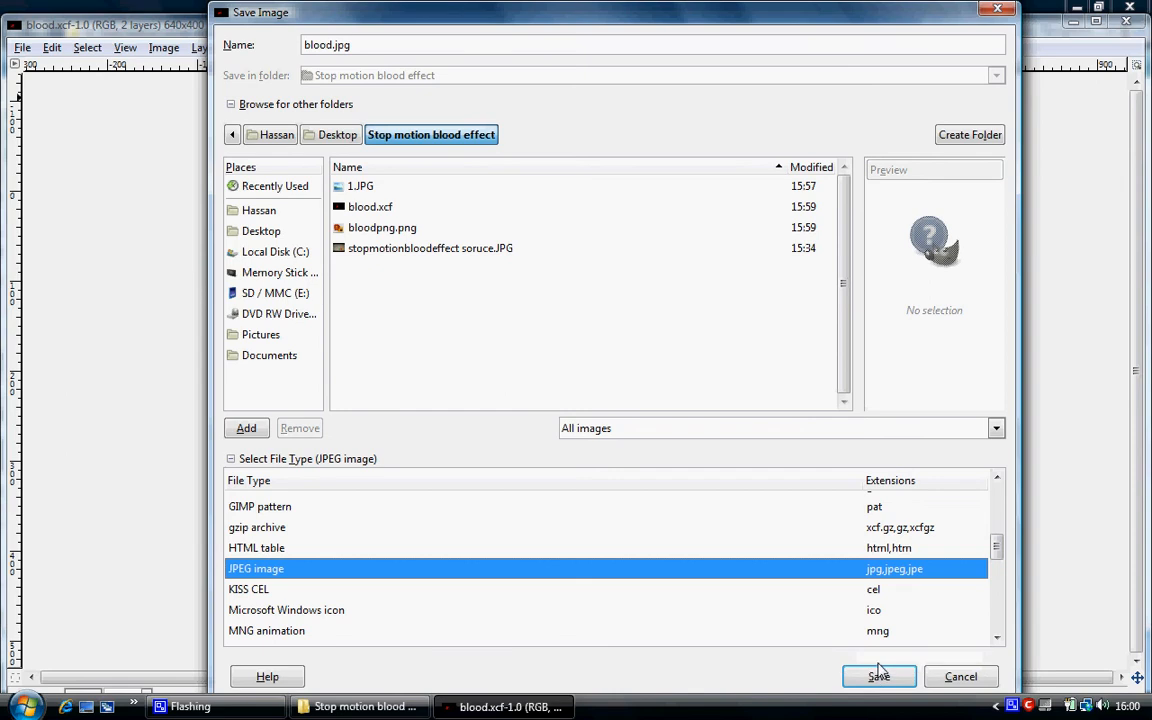
Save the splatter on black as a JPEG image named blood.jpg, exporting it with a flattened image and default JPEG settings.
{"action": "left_click", "coordinate": [21, 47]}
{"action": "left_click", "coordinate": [87, 210]}
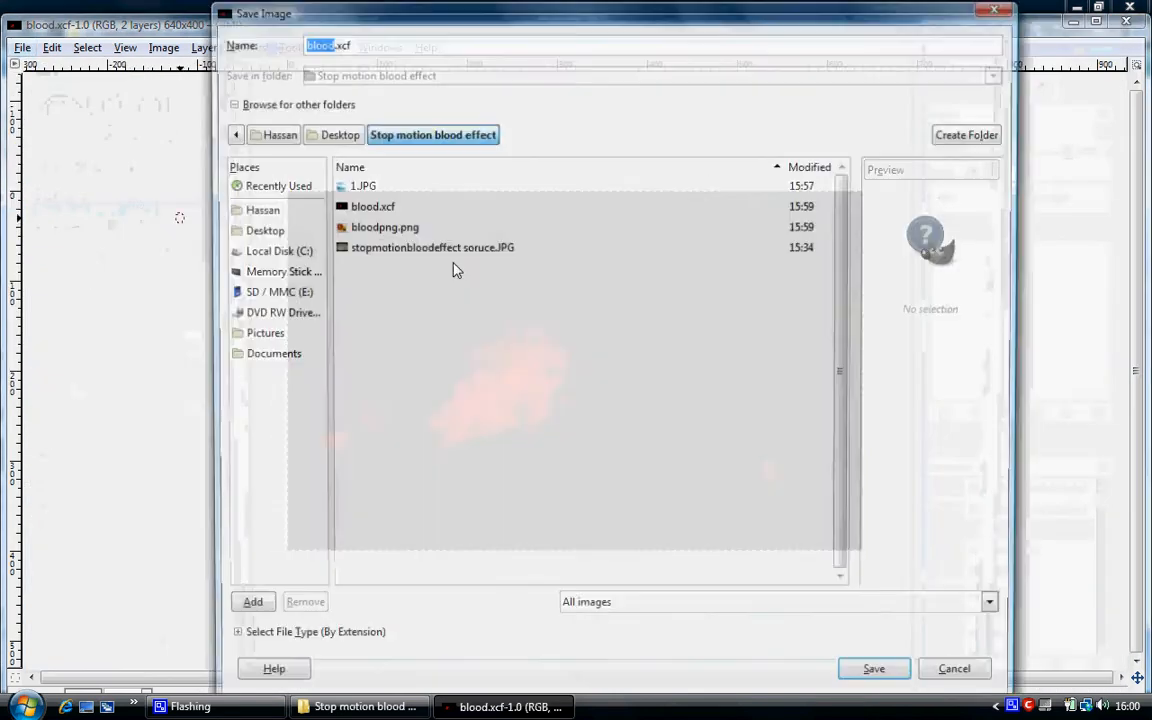
{"action": "left_click", "coordinate": [231, 639]}
{"action": "left_click_drag", "start_coordinate": [1000, 504], "coordinate": [1000, 557]}
{"action": "left_click", "coordinate": [270, 538]}
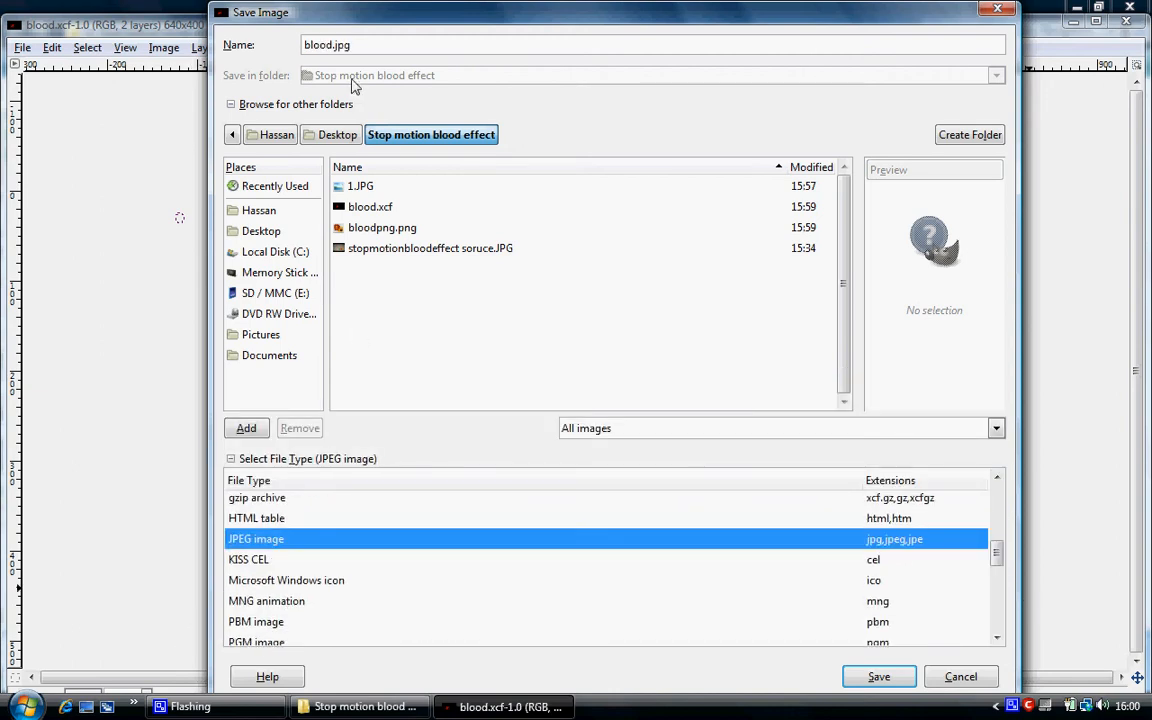
{"action": "left_click", "coordinate": [876, 677]}
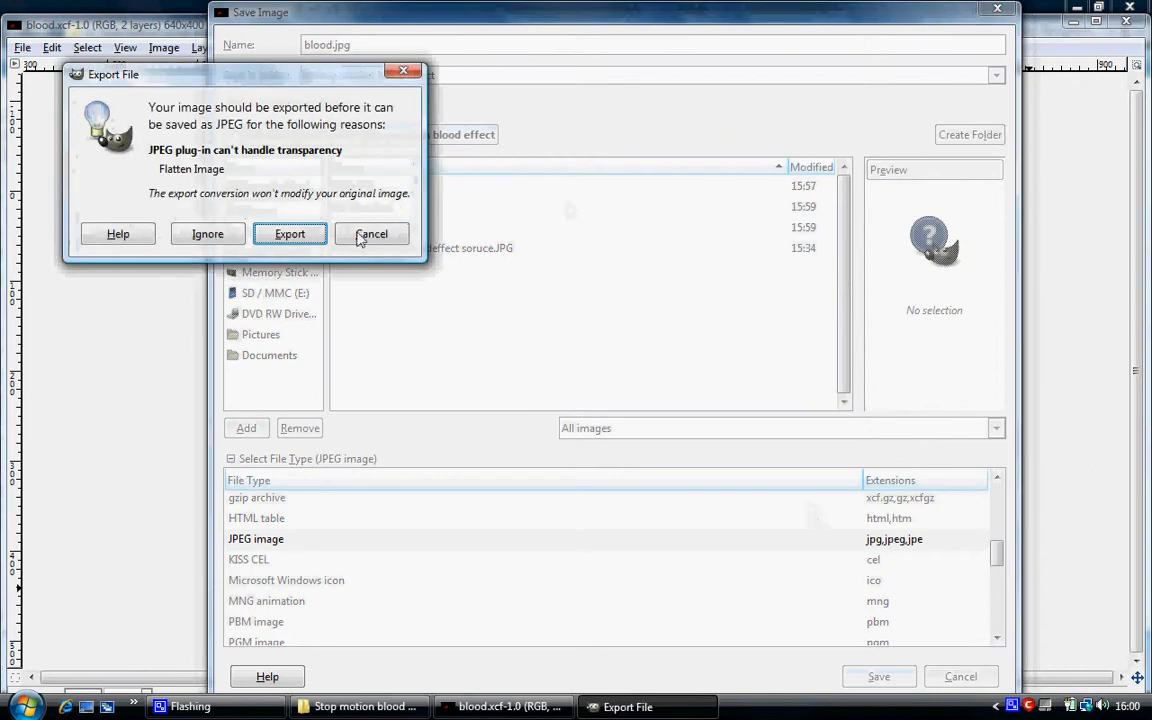
{"action": "left_click", "coordinate": [305, 236]}
{"action": "left_click", "coordinate": [220, 298]}
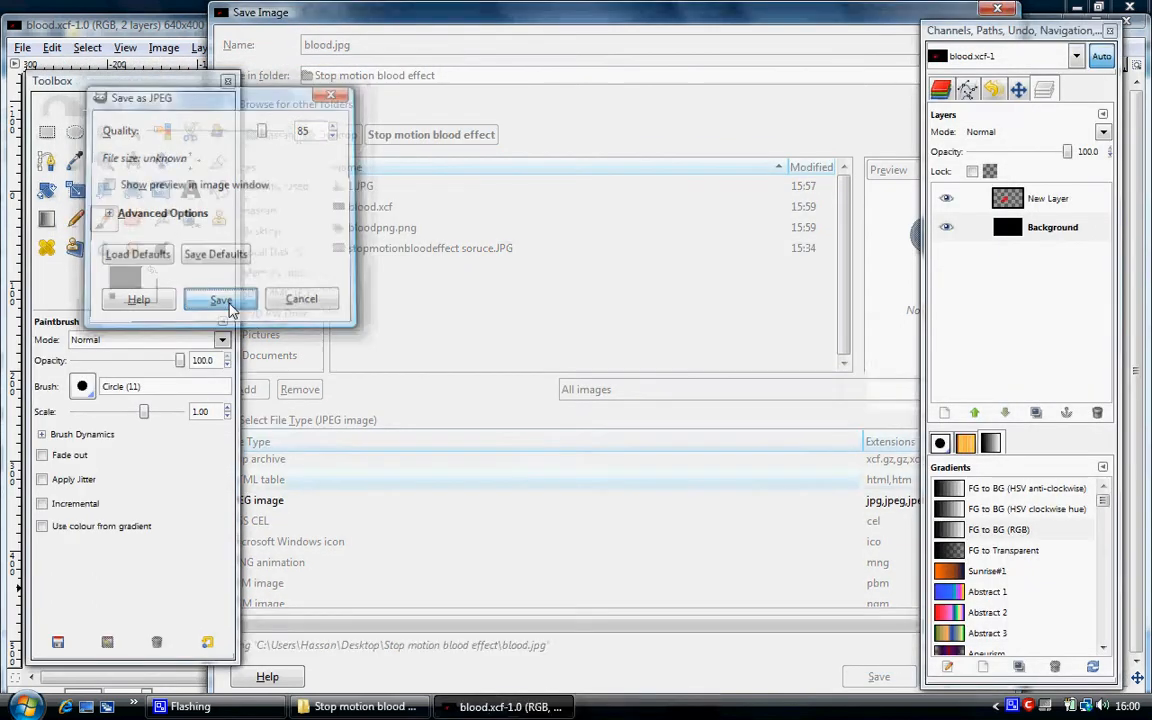
Close the blood.jpg image and quit GIMP to return to the Stop motion blood effect folder.
{"action": "left_click", "coordinate": [1137, 27]}
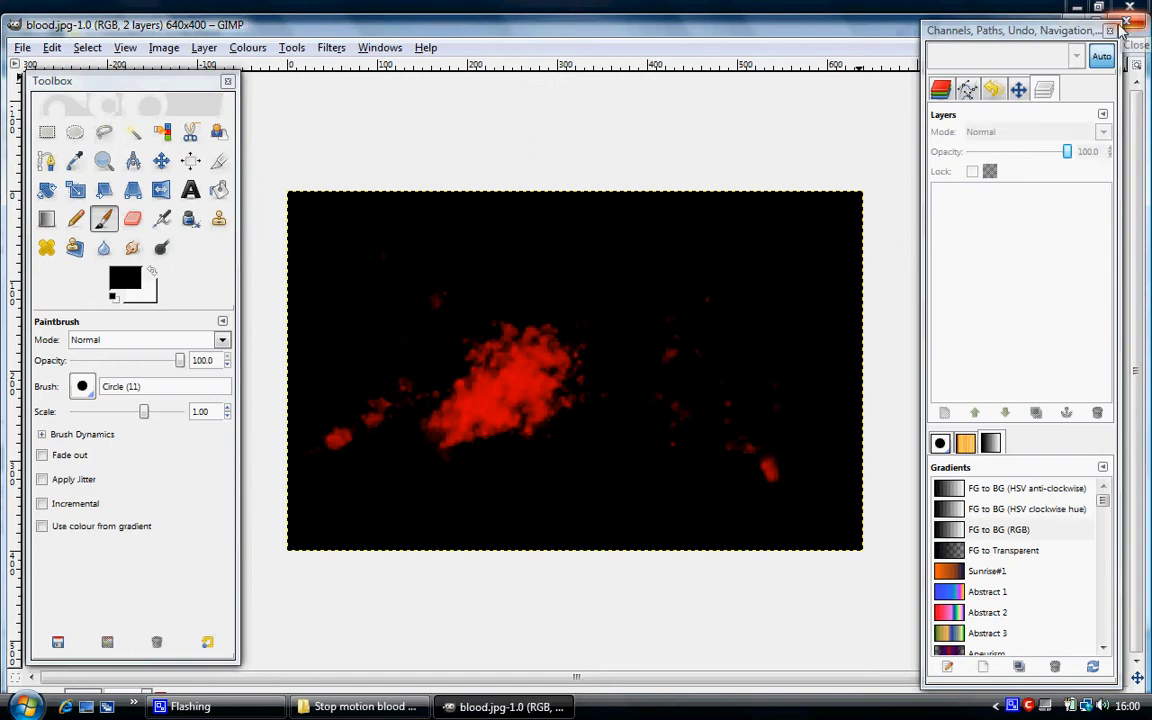
{"action": "left_click", "coordinate": [1123, 22]}
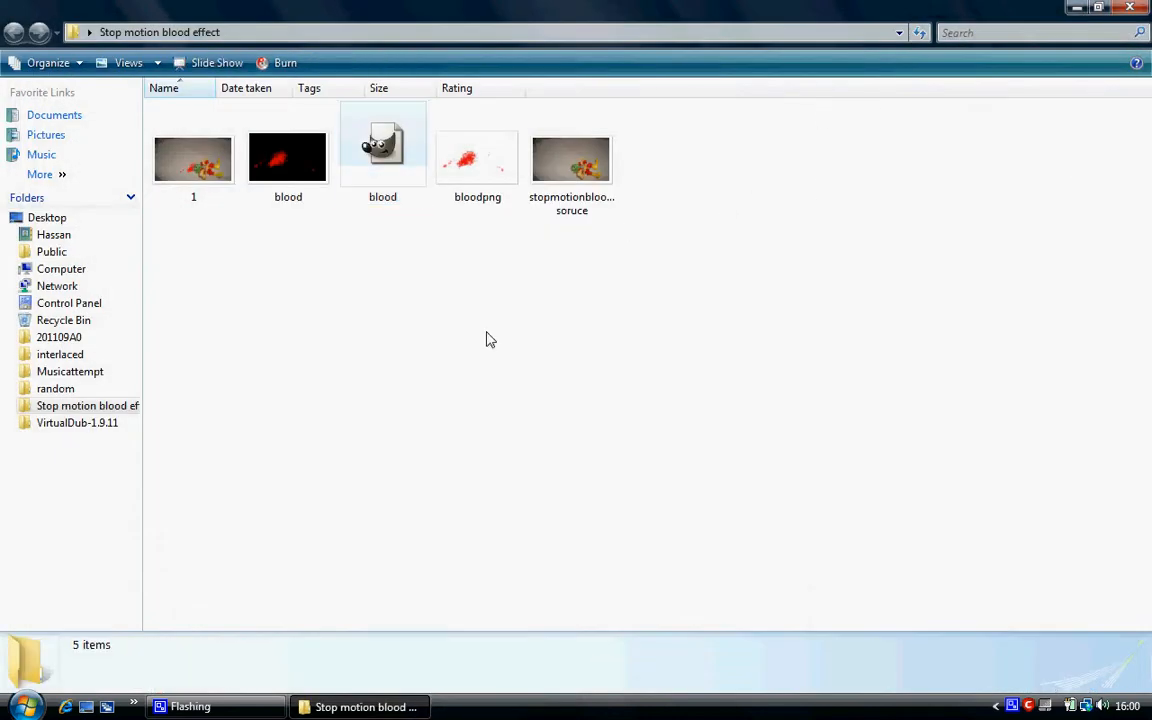
View the saved blood.jpg image, minimise the Stop motion blood effect folder and open Wax 2.0.
{"action": "double_click", "coordinate": [288, 188]}
{"action": "left_click", "coordinate": [1130, 7]}
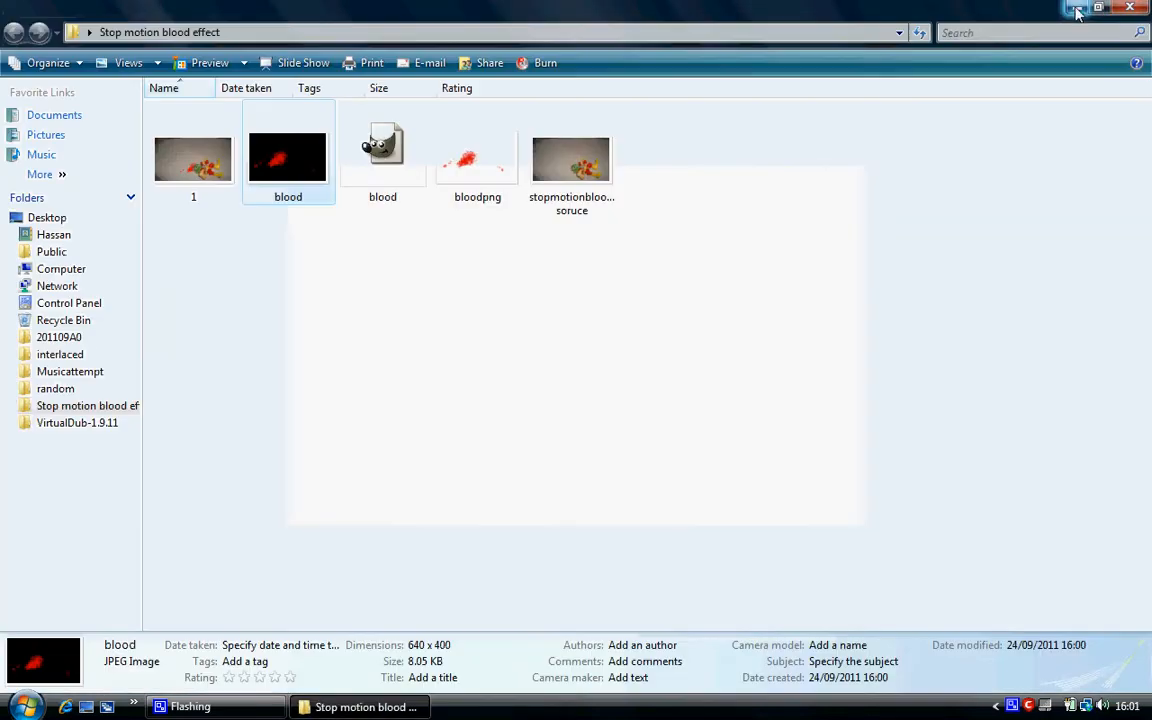
{"action": "left_click", "coordinate": [1076, 8]}
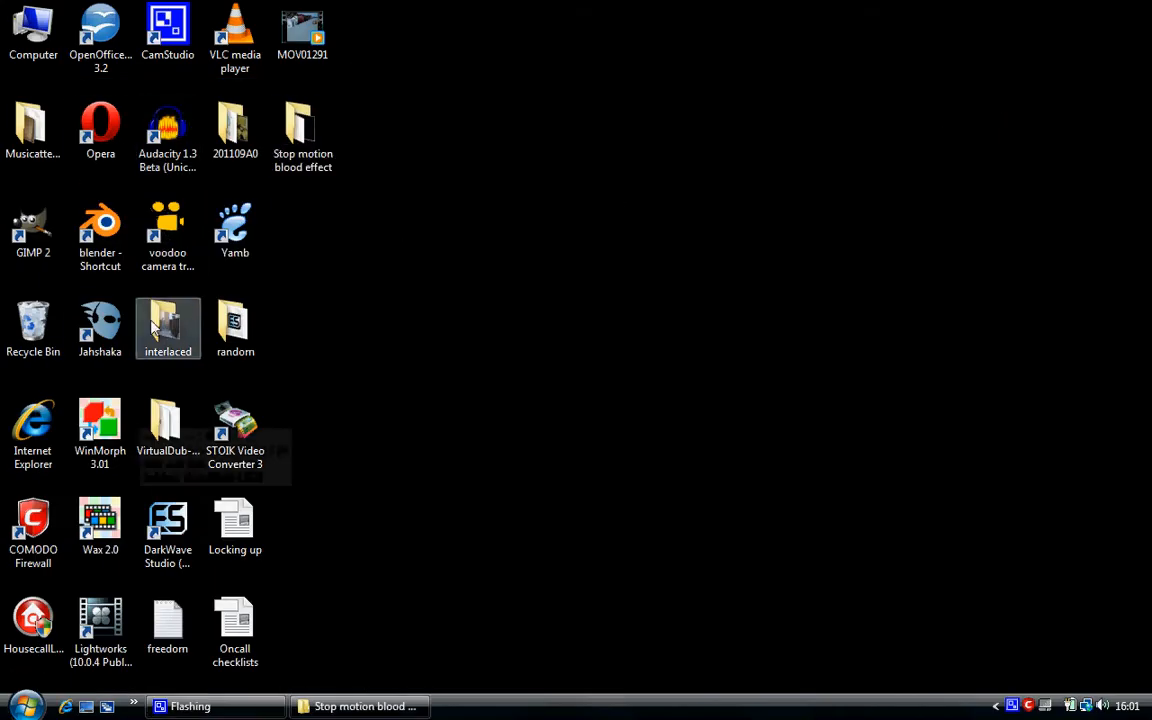
{"action": "double_click", "coordinate": [87, 534]}
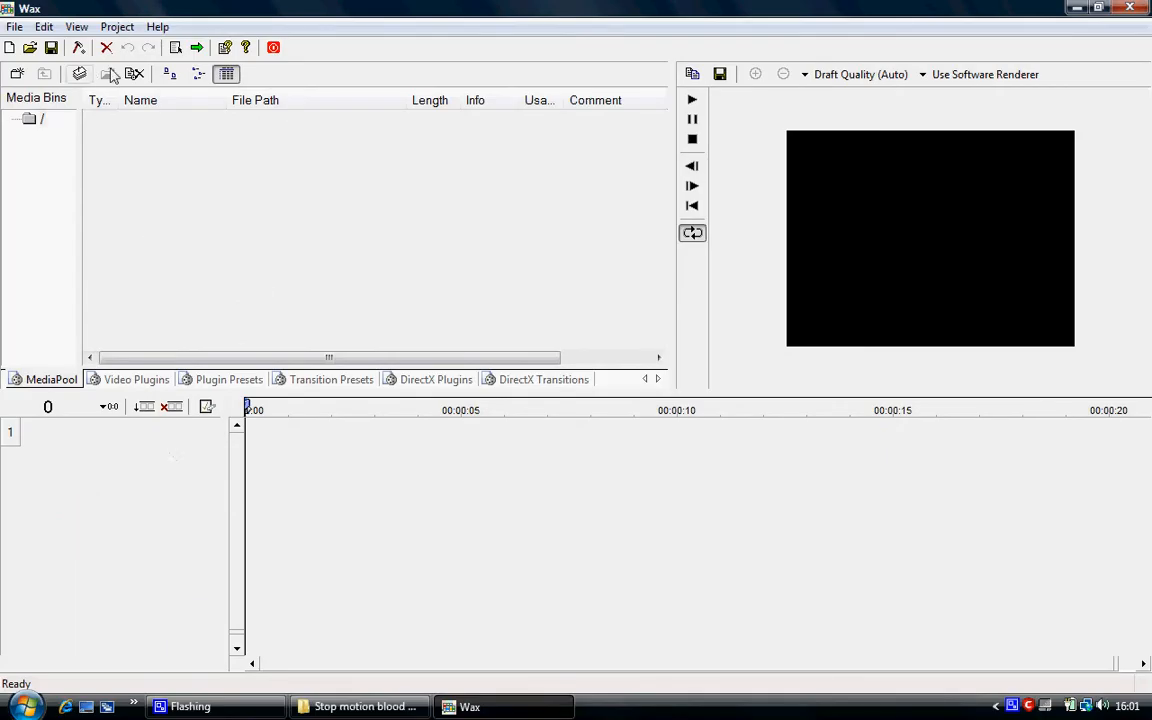
Import 1.JPG, blood.jpg, bloodpng.png and stopmotionbloodeffect soruce.JPG from the Stop motion blood effect folder into the media pool.
{"action": "left_click", "coordinate": [80, 74]}
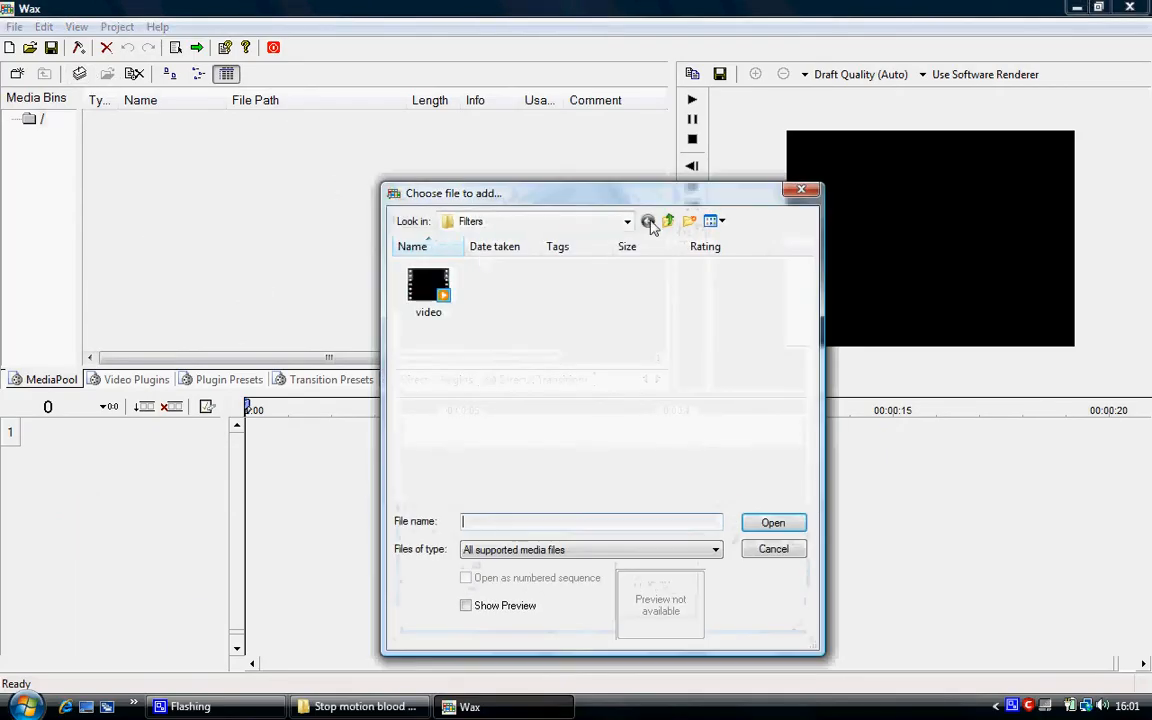
{"action": "left_click", "coordinate": [667, 221]}
{"action": "left_click", "coordinate": [627, 221]}
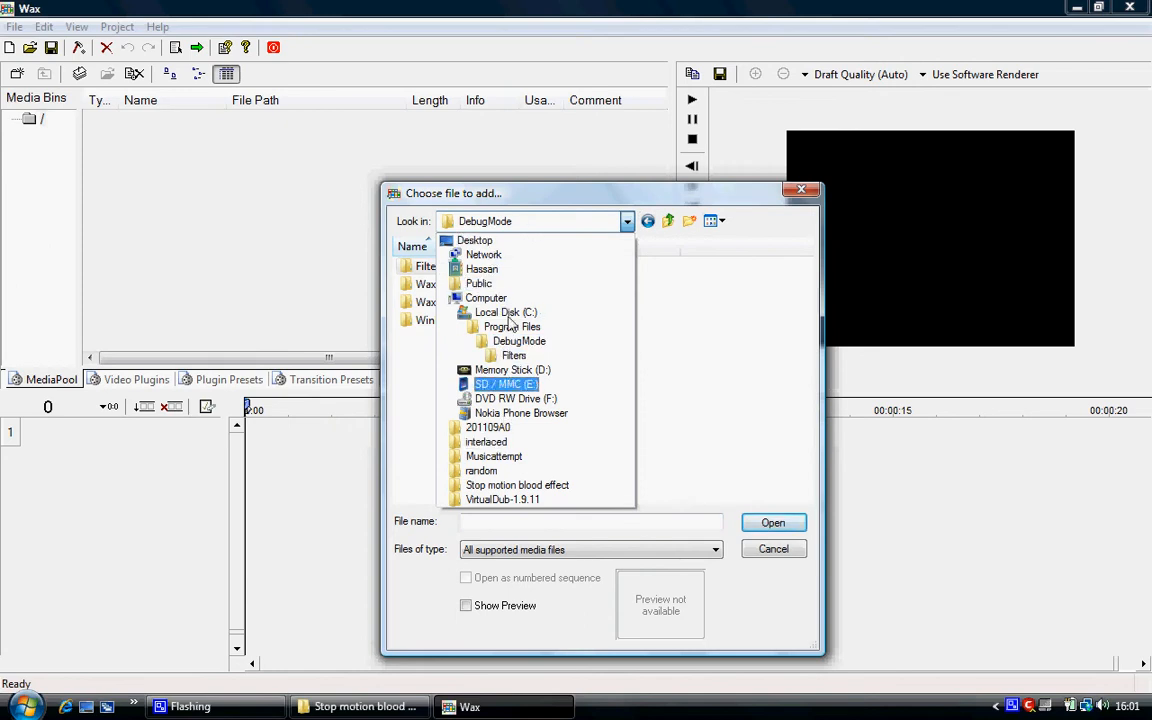
{"action": "left_click", "coordinate": [553, 486]}
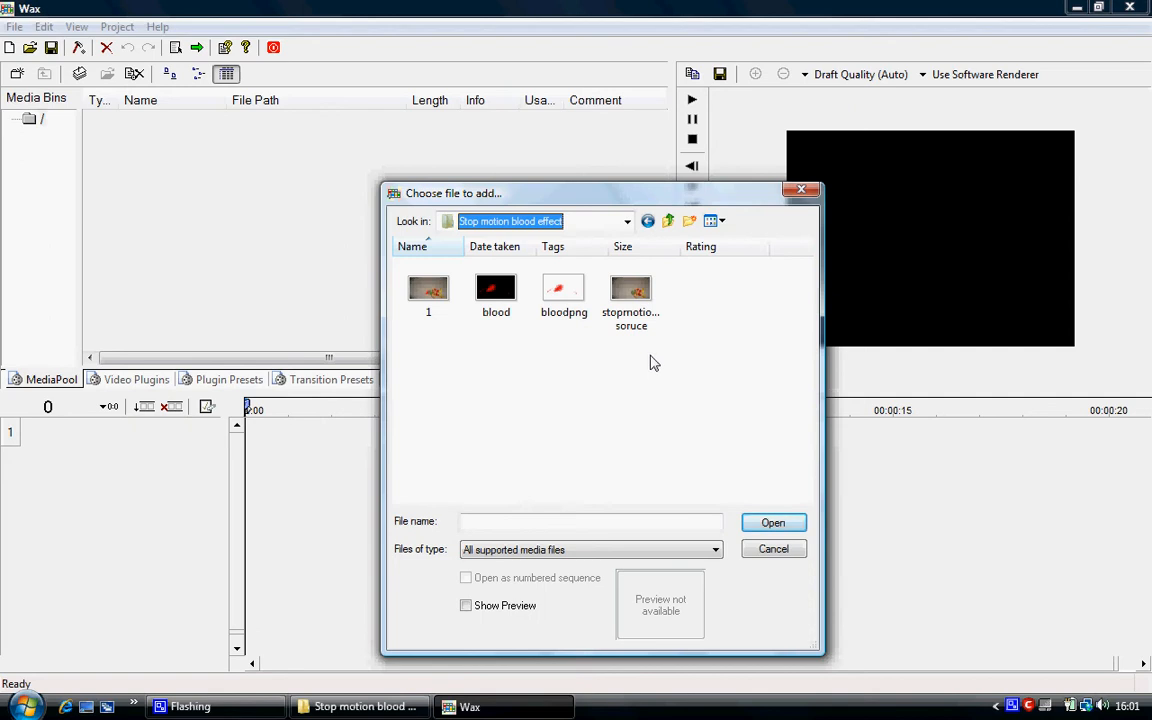
{"action": "left_click_drag", "start_coordinate": [624, 348], "coordinate": [368, 222]}
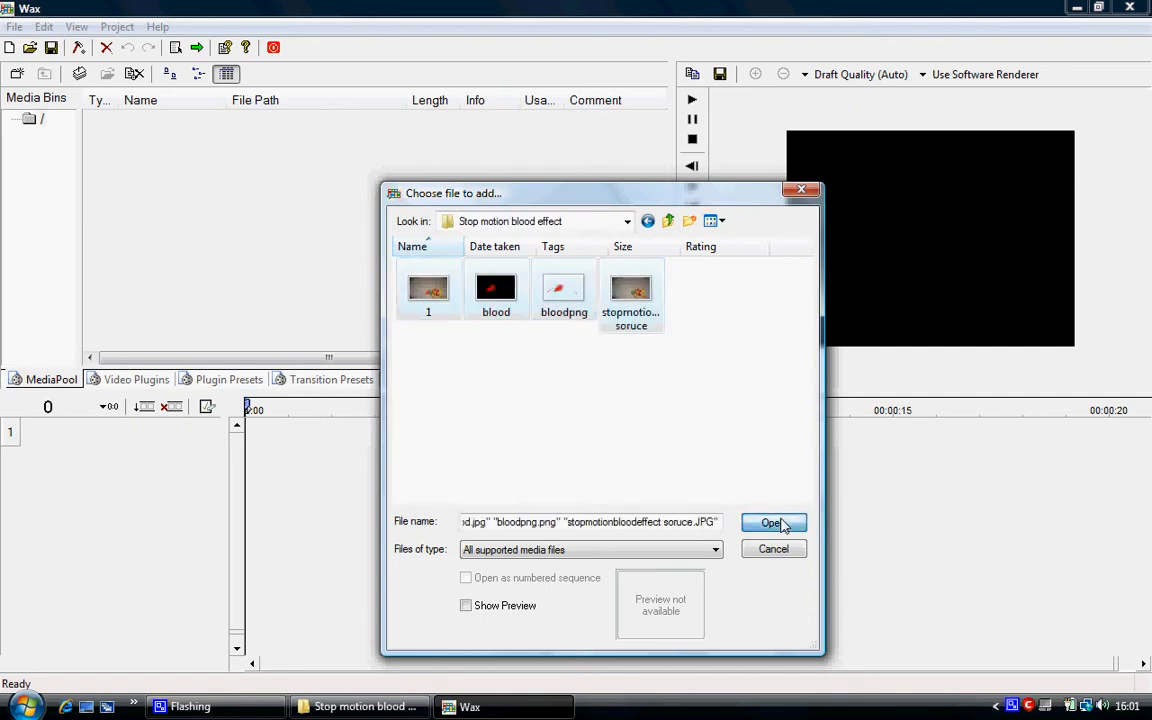
{"action": "left_click", "coordinate": [773, 522]}
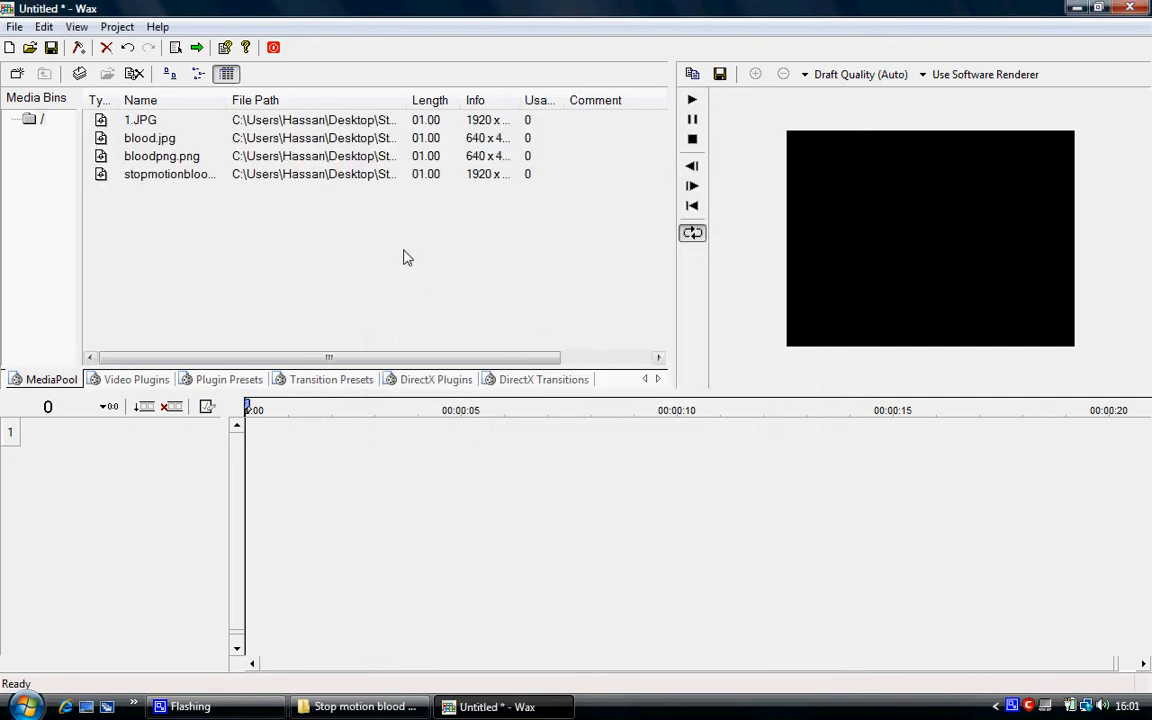
Place the stopmotionbloodeffect soruce photo on the timeline, extend its clip to about 7 seconds and move it to track 2.
{"action": "left_click", "coordinate": [150, 145]}
{"action": "left_click", "coordinate": [187, 177]}
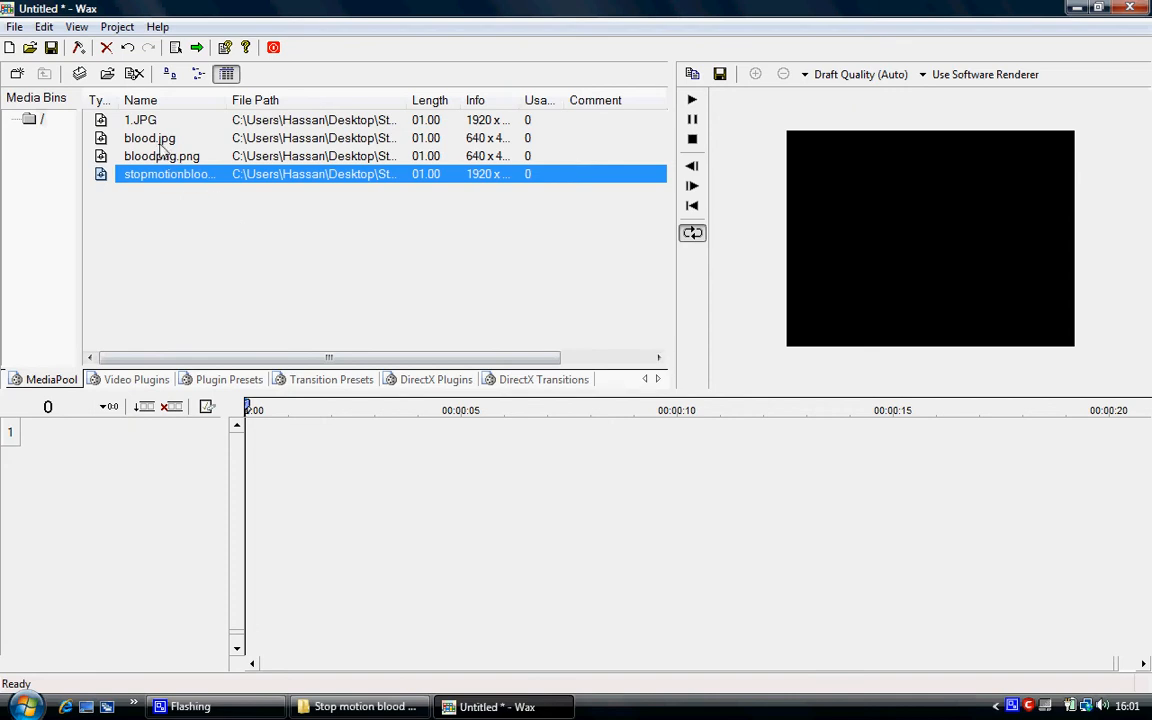
{"action": "left_click", "coordinate": [139, 123]}
{"action": "left_click", "coordinate": [158, 178]}
{"action": "left_click_drag", "start_coordinate": [158, 184], "coordinate": [143, 405]}
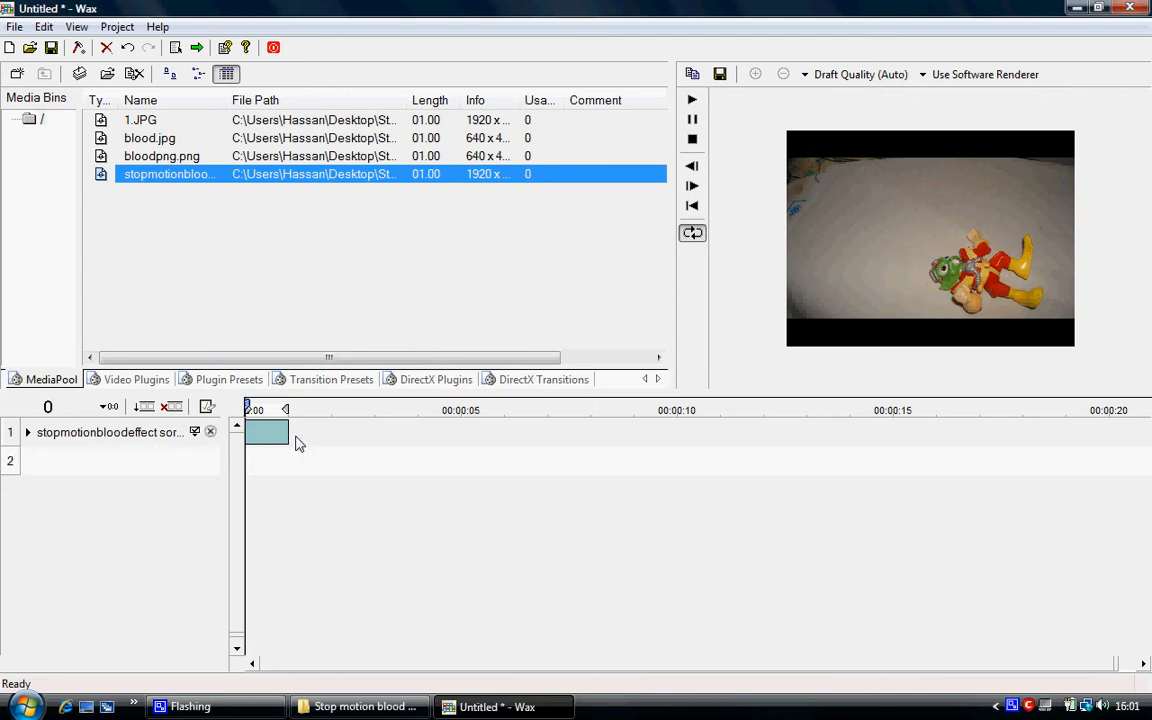
{"action": "left_click_drag", "start_coordinate": [289, 437], "coordinate": [565, 456]}
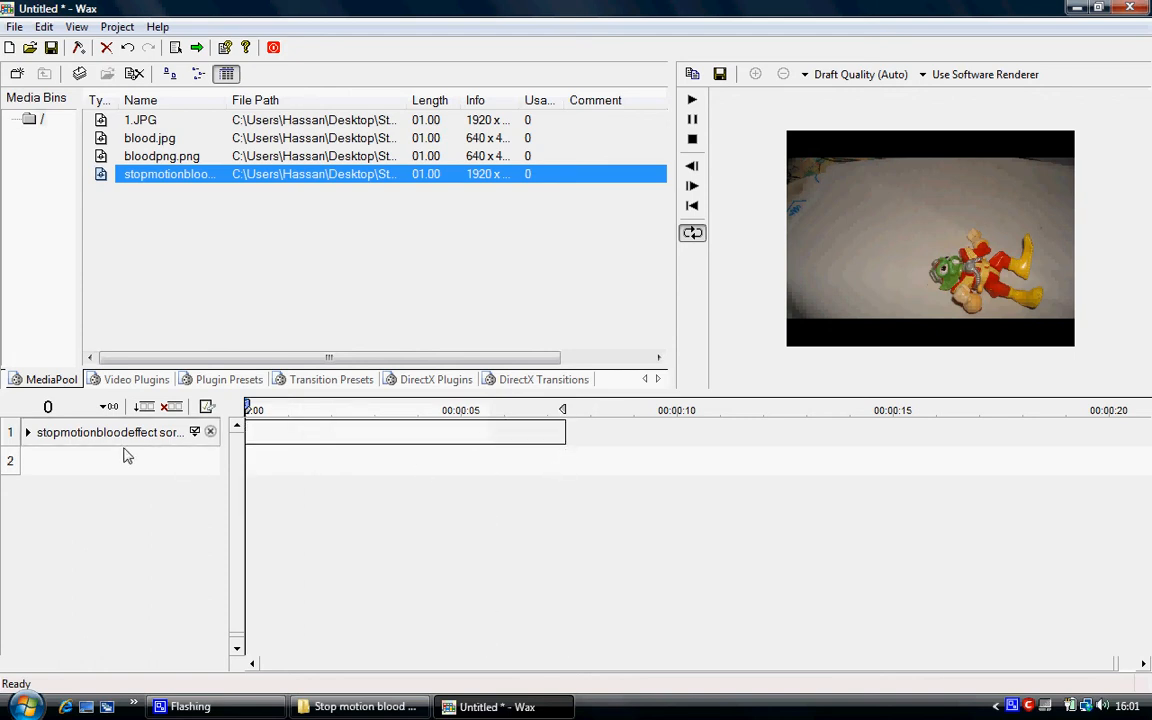
{"action": "left_click_drag", "start_coordinate": [134, 442], "coordinate": [185, 461]}
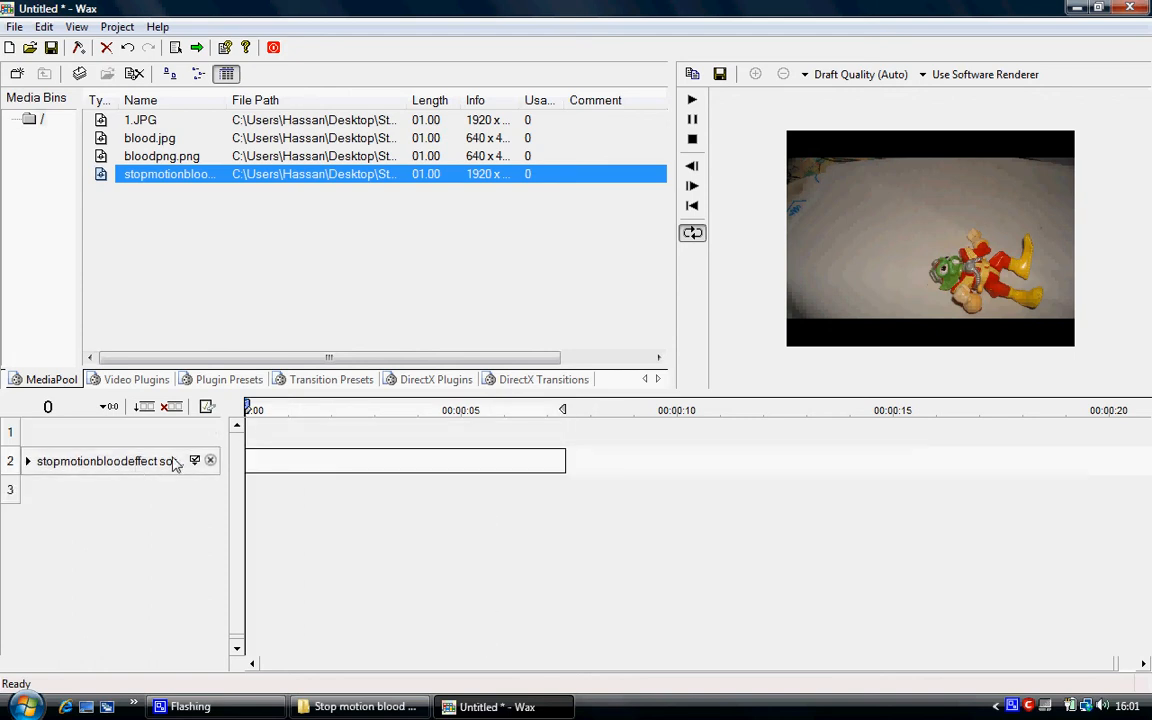
Place blood.jpg on track 1 above the toy photo and extend its clip to about 5 seconds.
{"action": "left_click", "coordinate": [181, 158]}
{"action": "left_click_drag", "start_coordinate": [143, 135], "coordinate": [172, 430]}
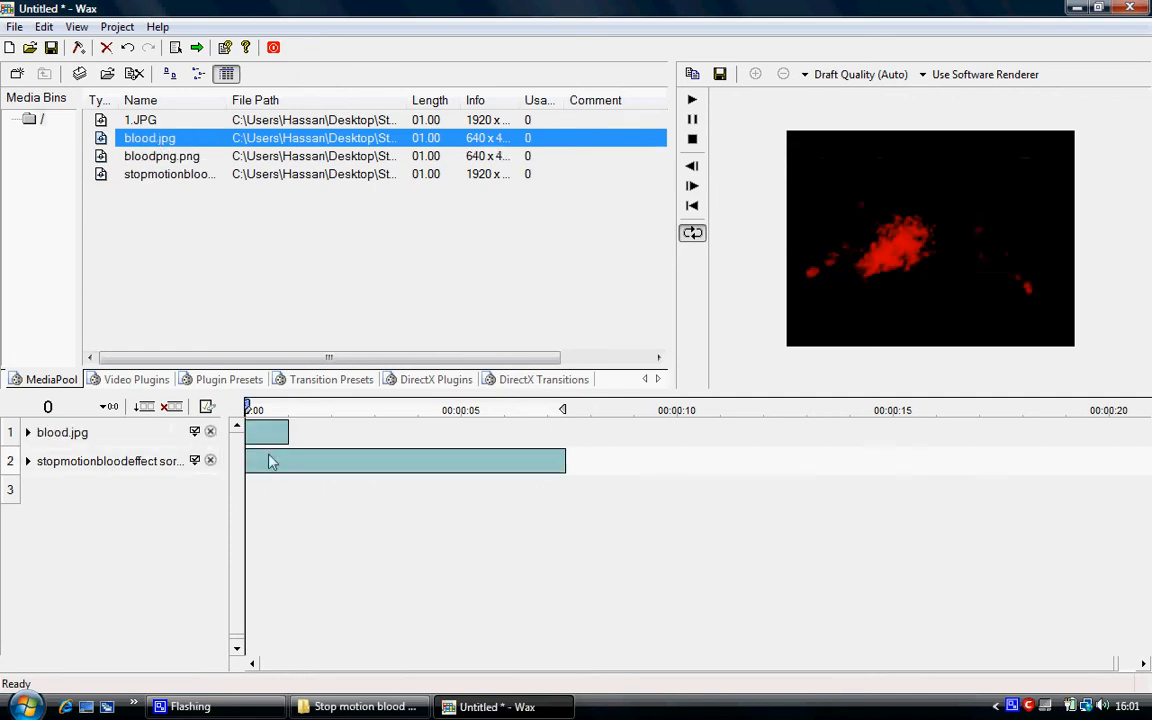
{"action": "left_click_drag", "start_coordinate": [289, 440], "coordinate": [467, 441]}
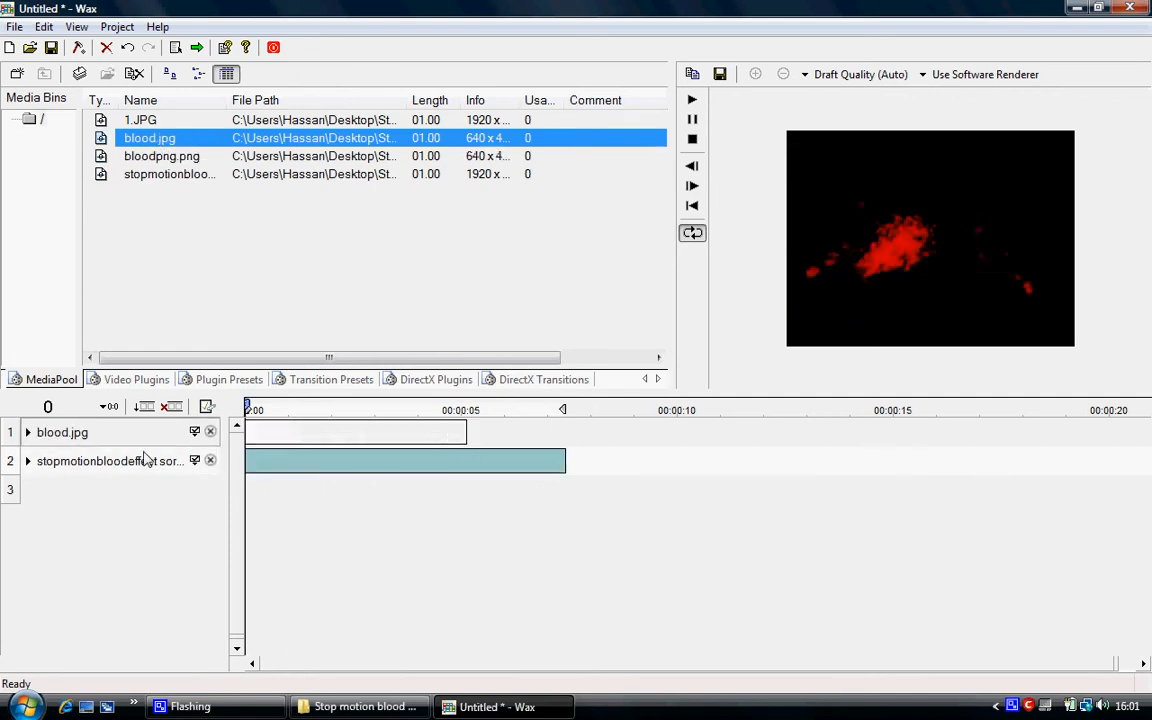
Try the Screen, Add and Max composition modes on the blood.jpg track over the toy photo.
{"action": "left_click", "coordinate": [196, 435]}
{"action": "left_click", "coordinate": [42, 461]}
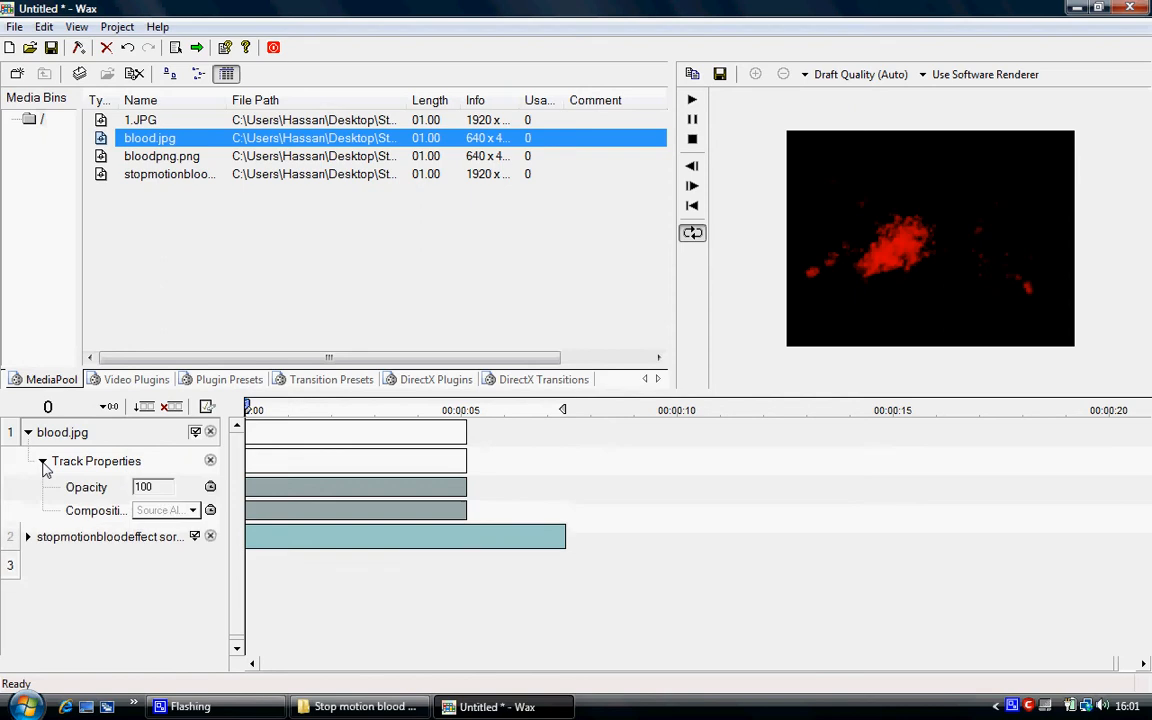
{"action": "left_click", "coordinate": [167, 511]}
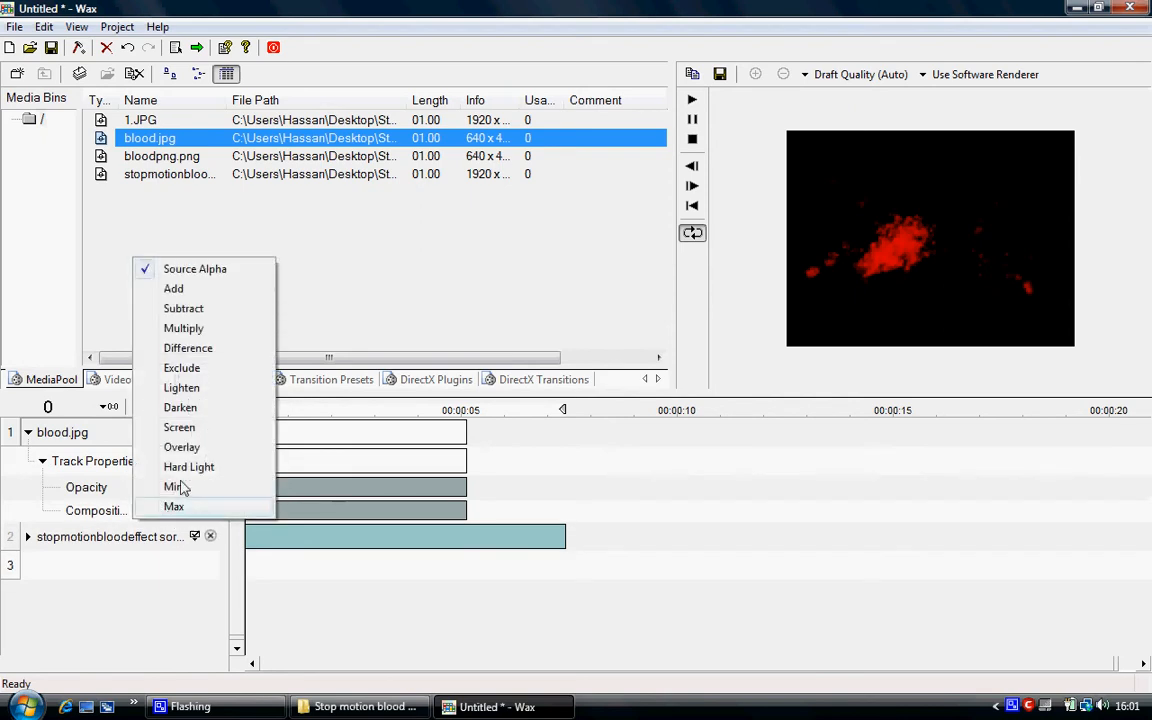
{"action": "left_click", "coordinate": [216, 428]}
{"action": "left_click", "coordinate": [165, 510]}
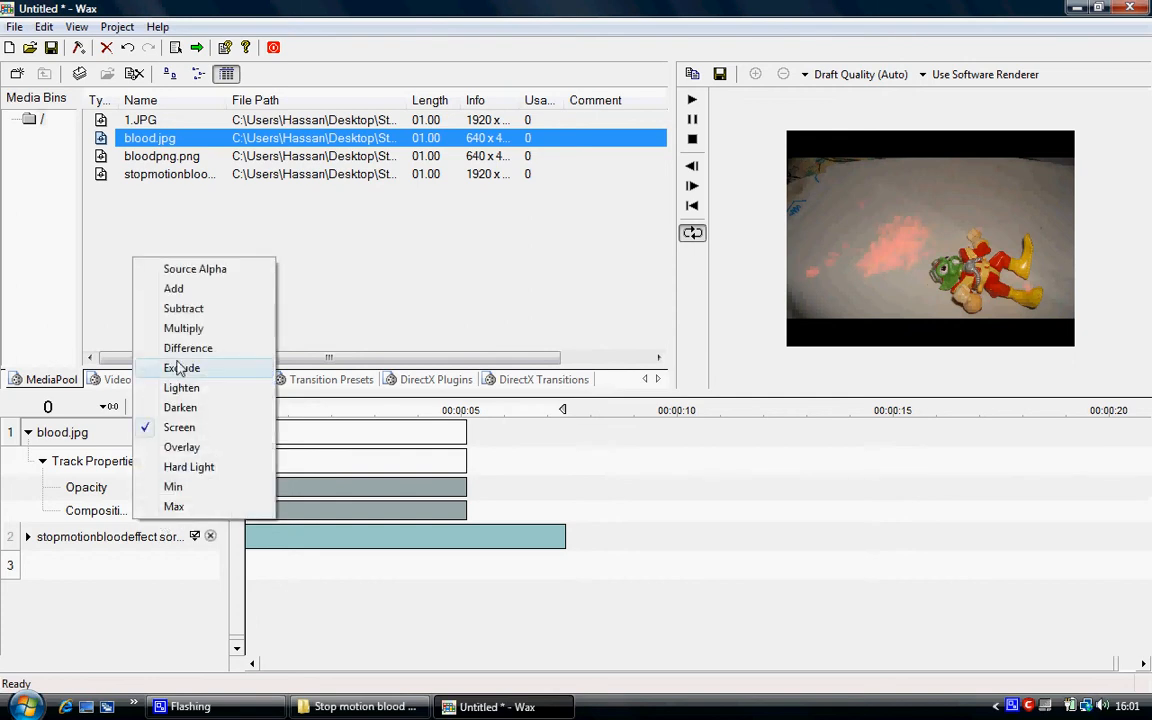
{"action": "left_click", "coordinate": [175, 288]}
{"action": "left_click", "coordinate": [167, 509]}
{"action": "left_click", "coordinate": [168, 508]}
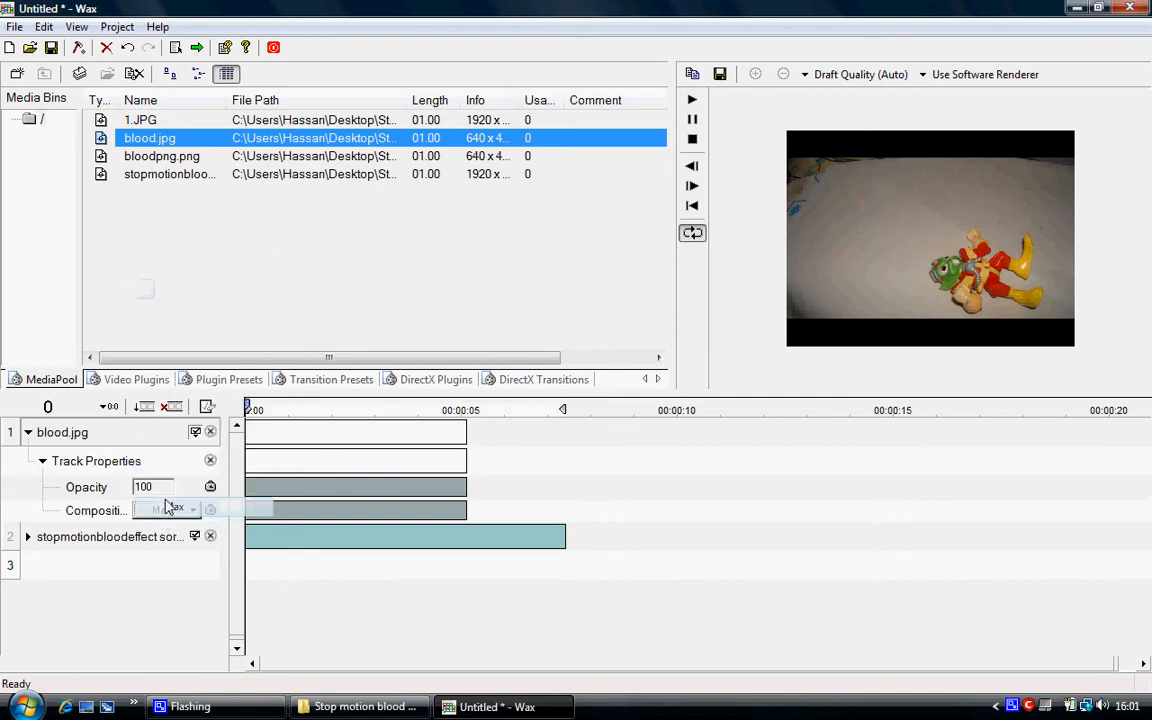
{"action": "left_click", "coordinate": [154, 511]}
{"action": "left_click", "coordinate": [155, 508]}
Try the Hard Light, Multiply, Add and Max composition modes on the blood.jpg track, finishing on Multiply.
{"action": "left_click", "coordinate": [165, 510]}
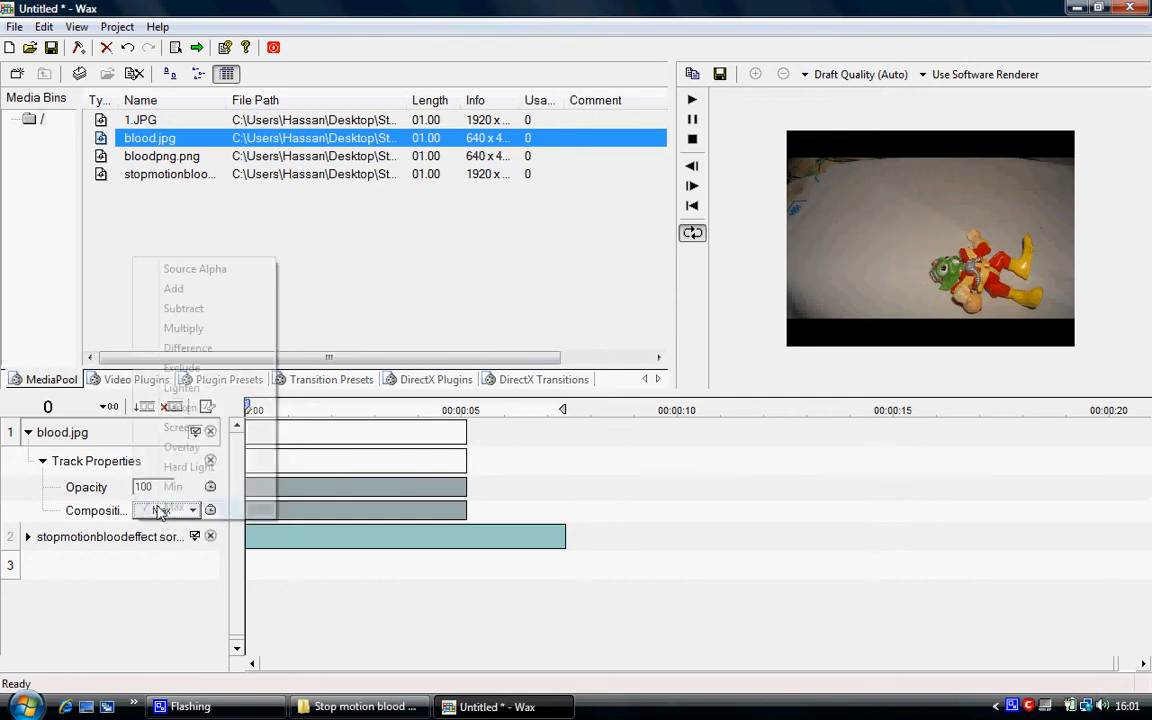
{"action": "left_click", "coordinate": [176, 466]}
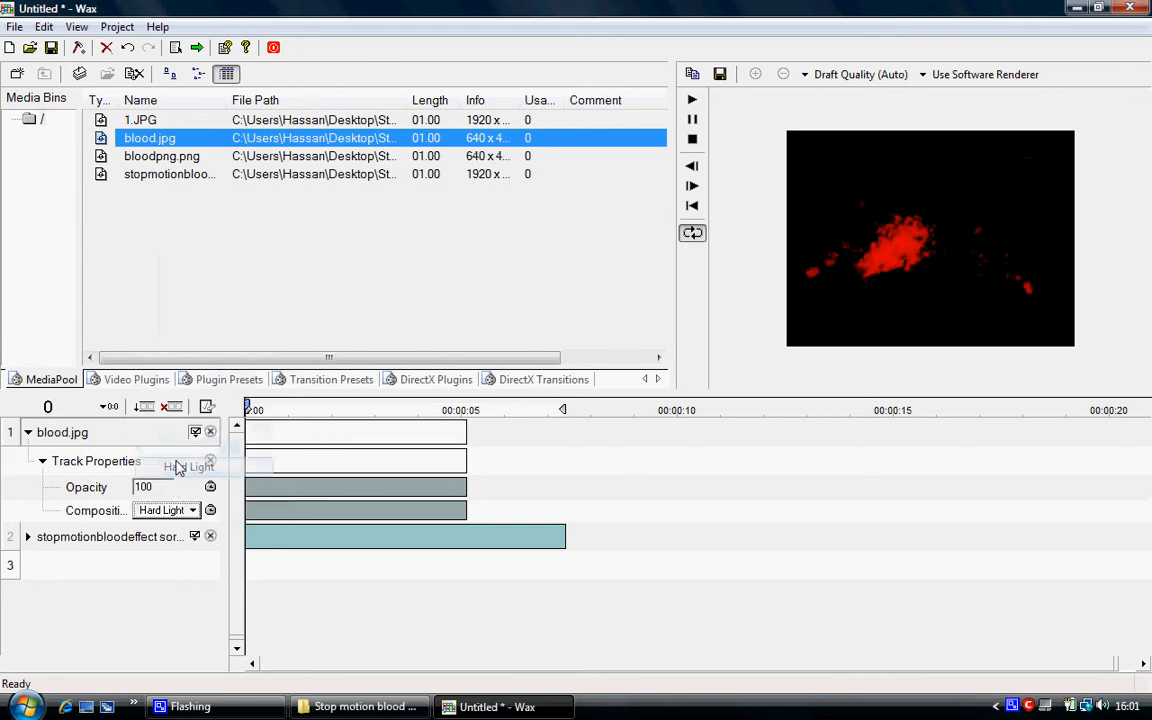
{"action": "left_click", "coordinate": [172, 508]}
{"action": "left_click", "coordinate": [190, 334]}
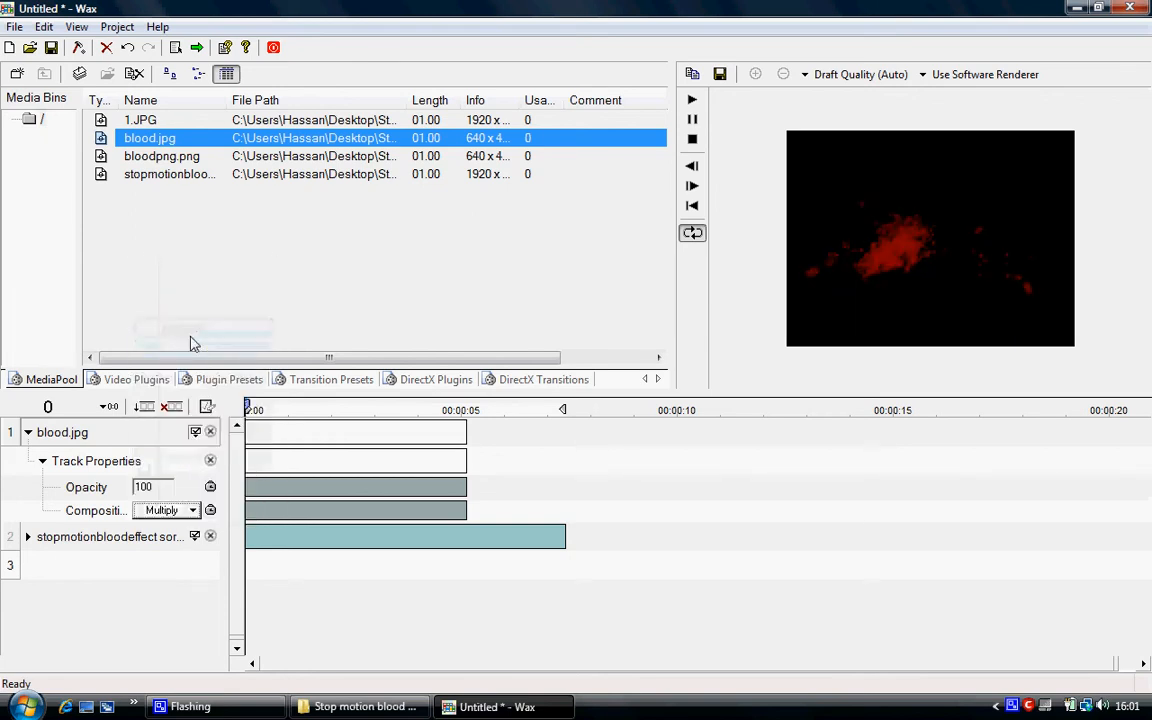
{"action": "left_click", "coordinate": [172, 508]}
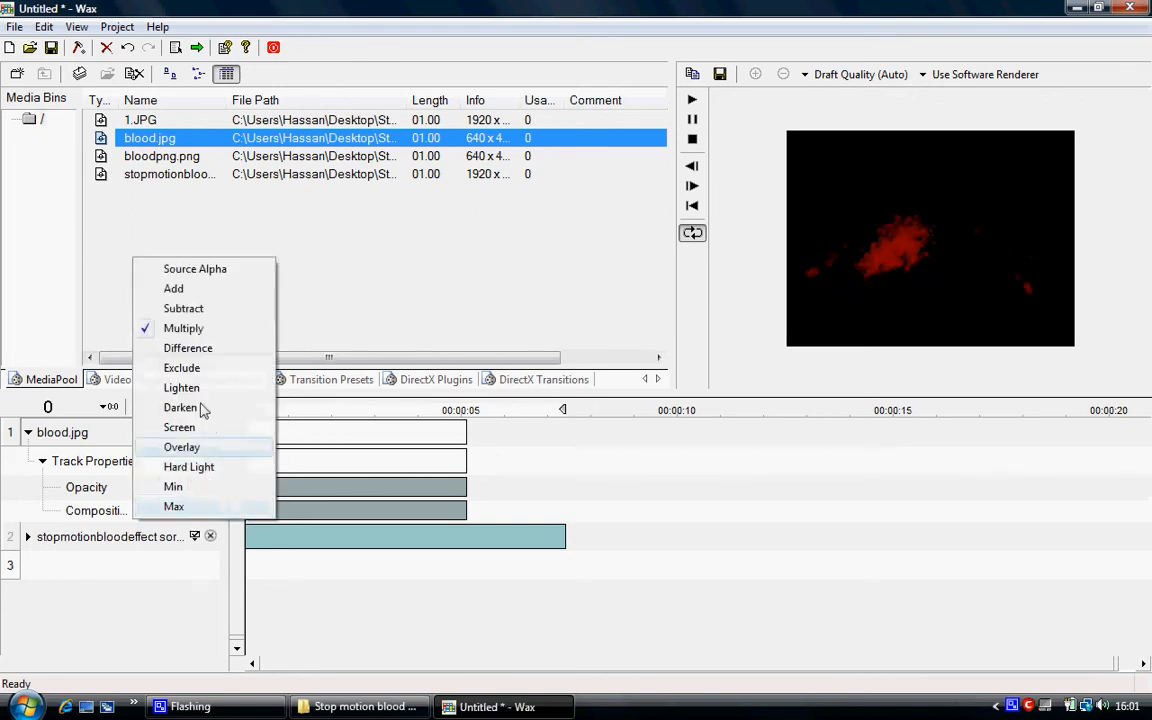
{"action": "left_click", "coordinate": [175, 288]}
{"action": "left_click", "coordinate": [190, 510]}
{"action": "left_click", "coordinate": [173, 506]}
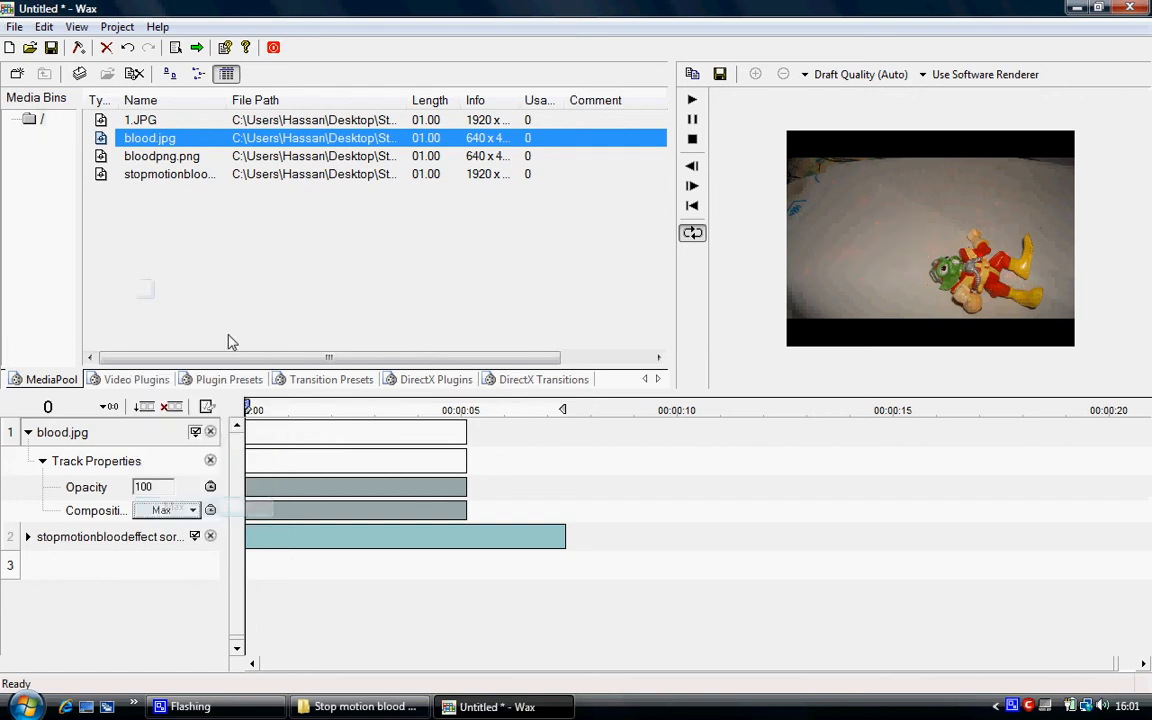
{"action": "left_click", "coordinate": [190, 510]}
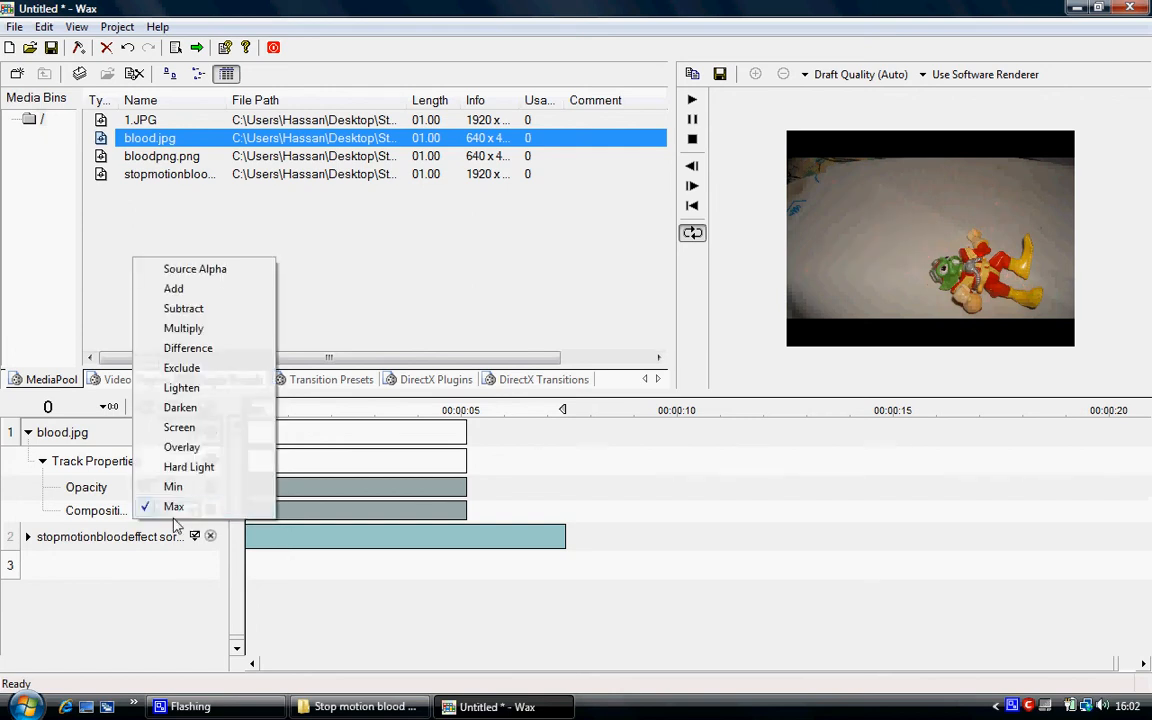
{"action": "left_click", "coordinate": [192, 330]}
Remove the blood.jpg clip from track 1.
{"action": "left_click", "coordinate": [28, 432]}
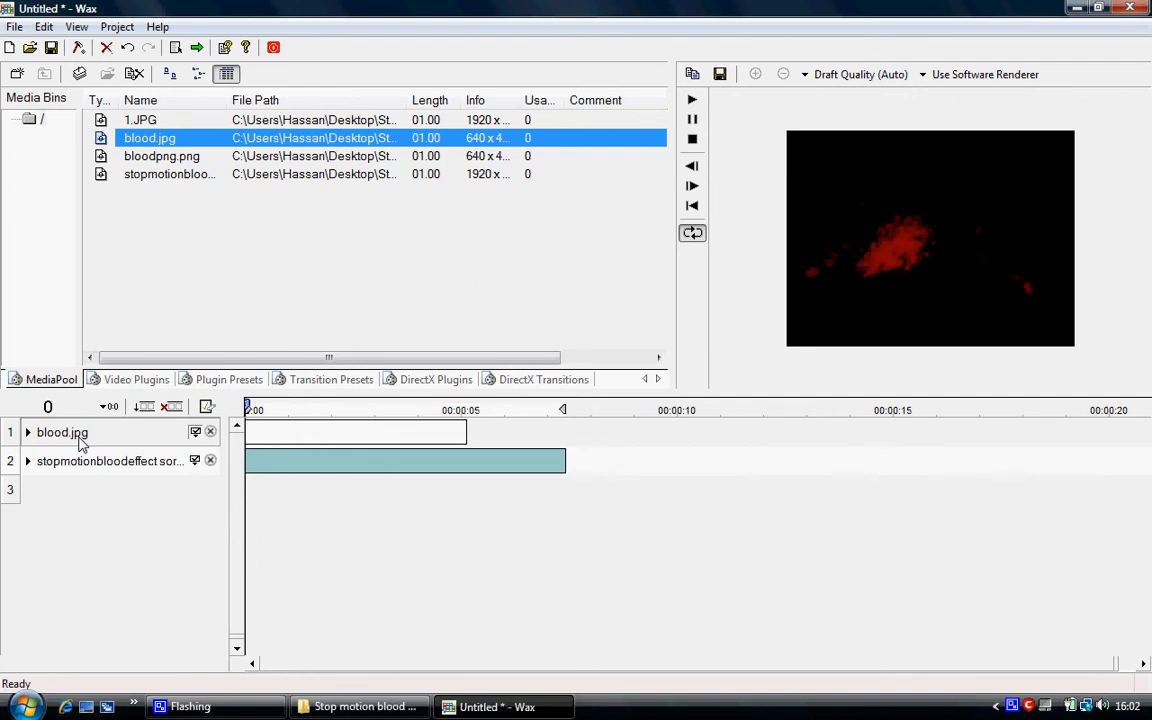
{"action": "key", "text": "Delete"}
{"action": "key", "text": "Return"}
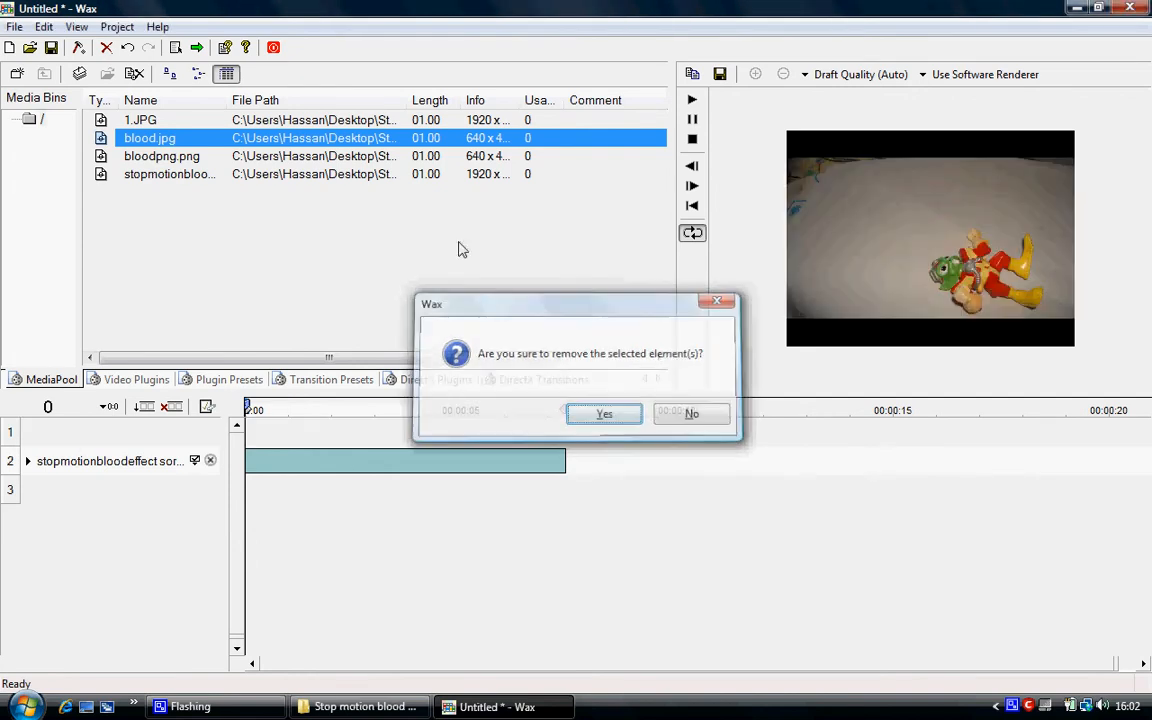
Place bloodpng.png on track 1, extend its clip to match the photo's length and expand its track properties.
{"action": "left_click_drag", "start_coordinate": [159, 156], "coordinate": [147, 442]}
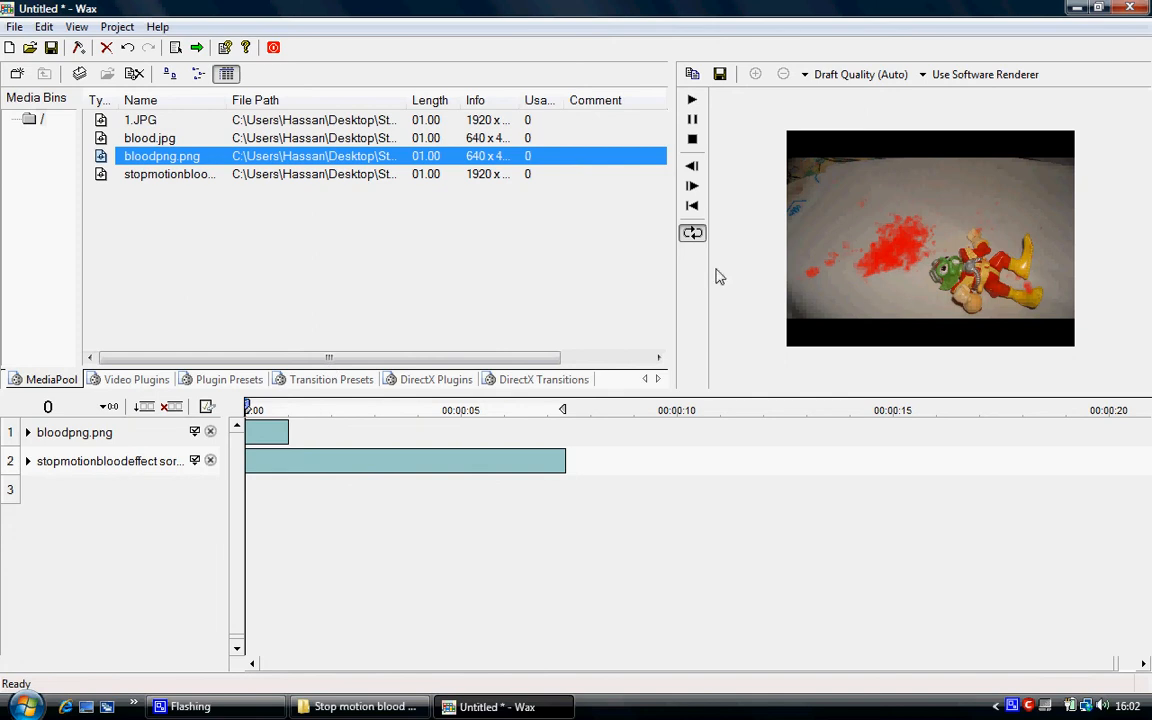
{"action": "left_click_drag", "start_coordinate": [288, 434], "coordinate": [566, 436]}
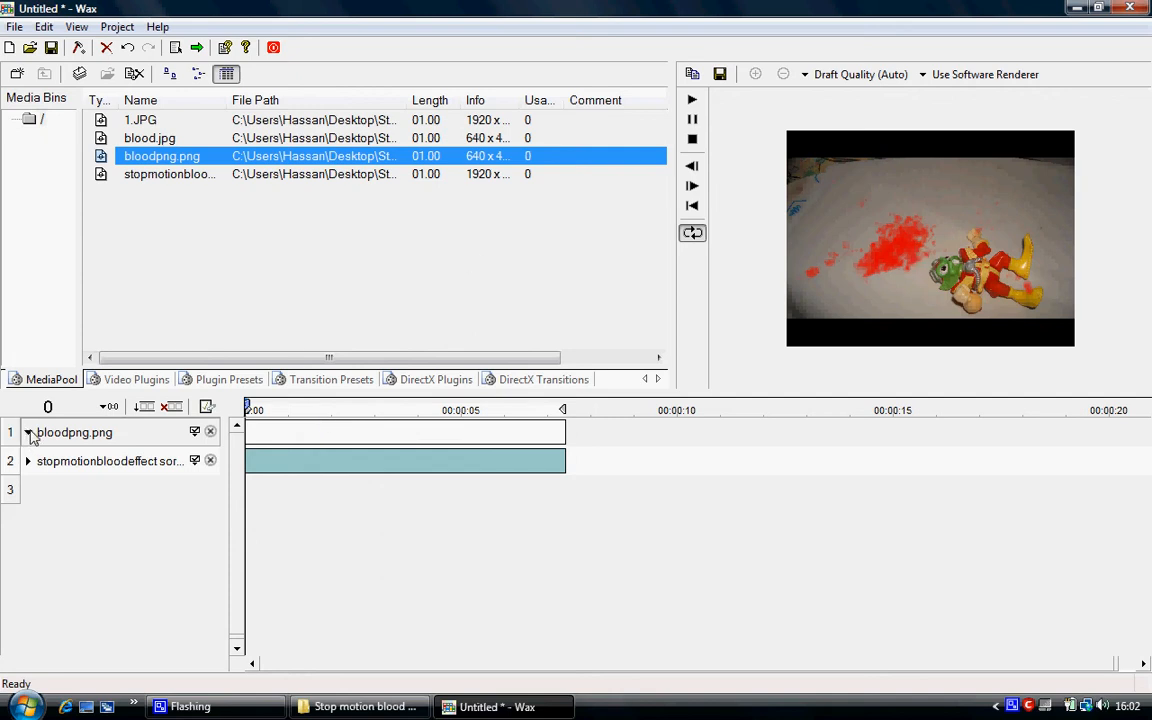
{"action": "left_click", "coordinate": [194, 436]}
{"action": "left_click", "coordinate": [43, 461]}
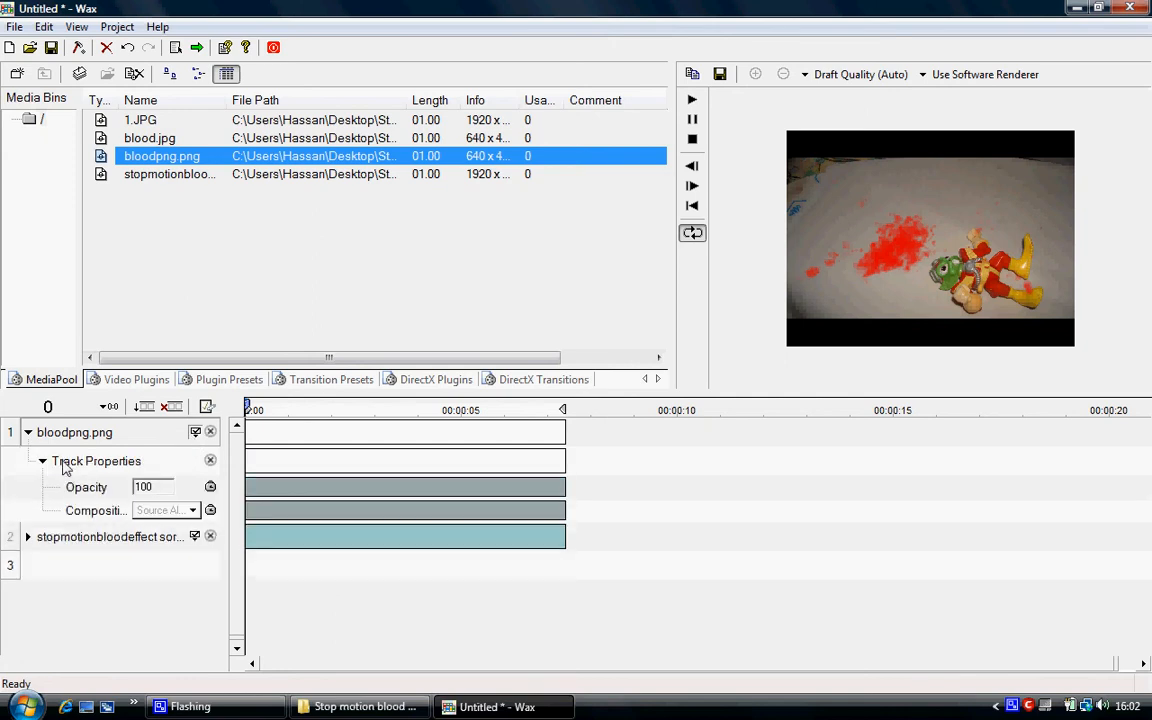
Apply the Quick 3d video plugin to the bloodpng.png track and expand its parameters.
{"action": "left_click", "coordinate": [120, 381]}
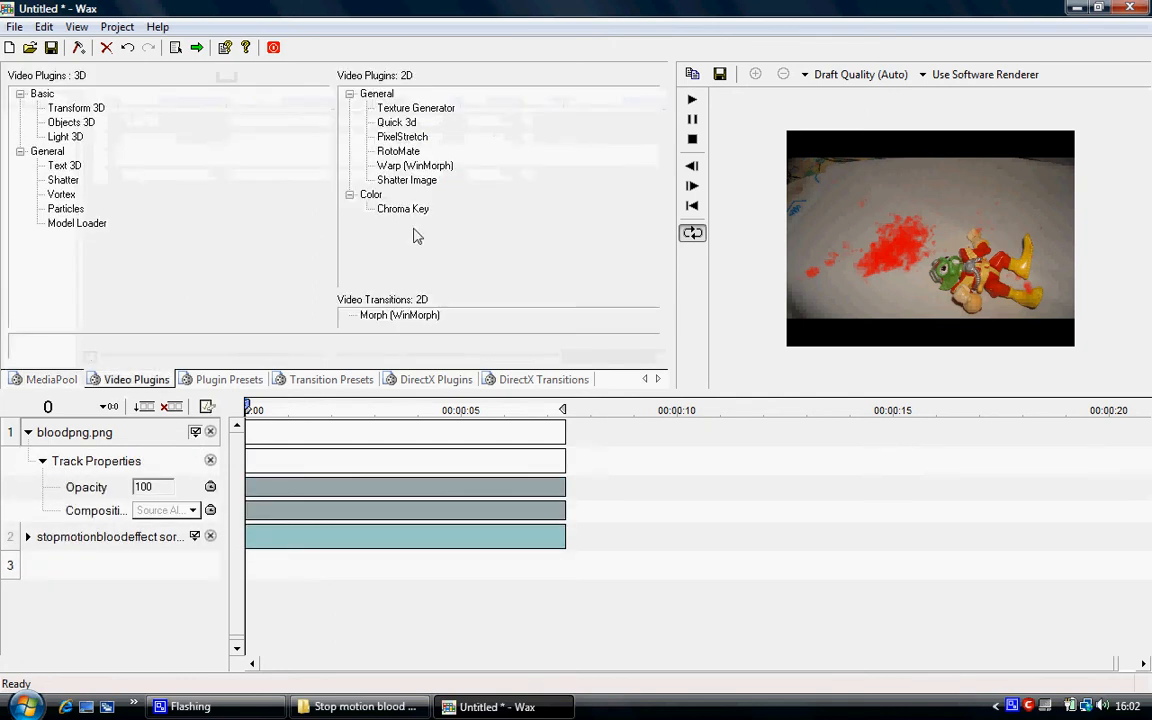
{"action": "left_click_drag", "start_coordinate": [396, 122], "coordinate": [168, 437]}
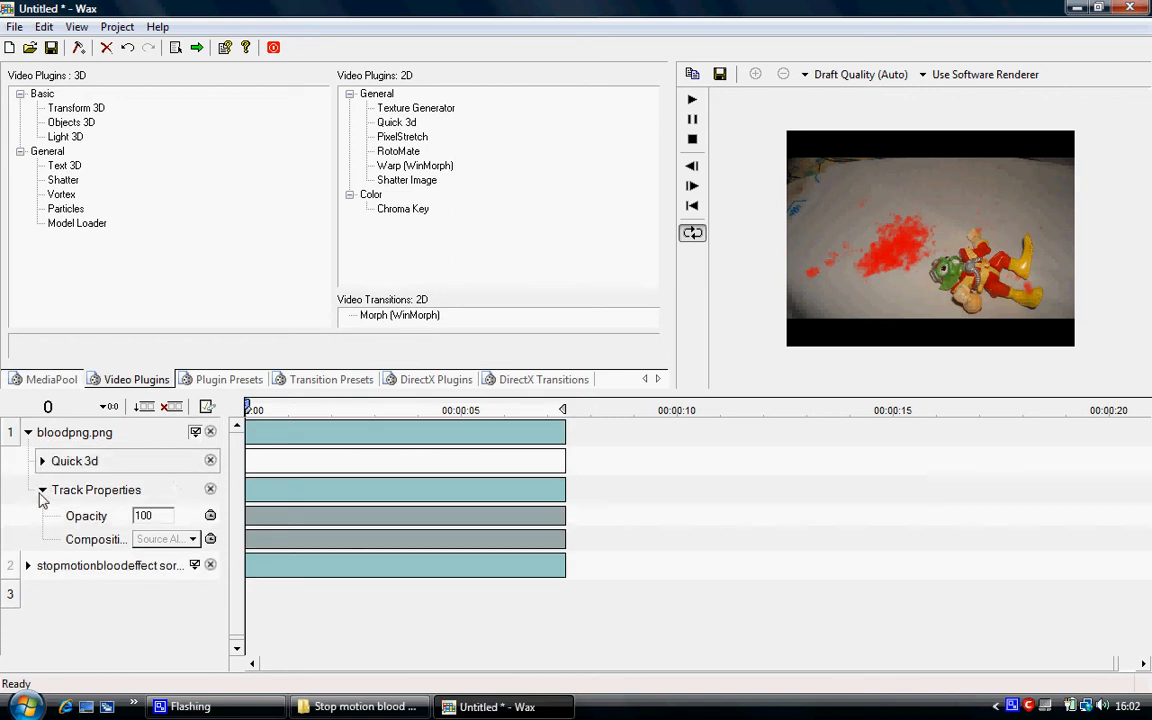
{"action": "left_click", "coordinate": [42, 490]}
{"action": "left_click", "coordinate": [42, 461]}
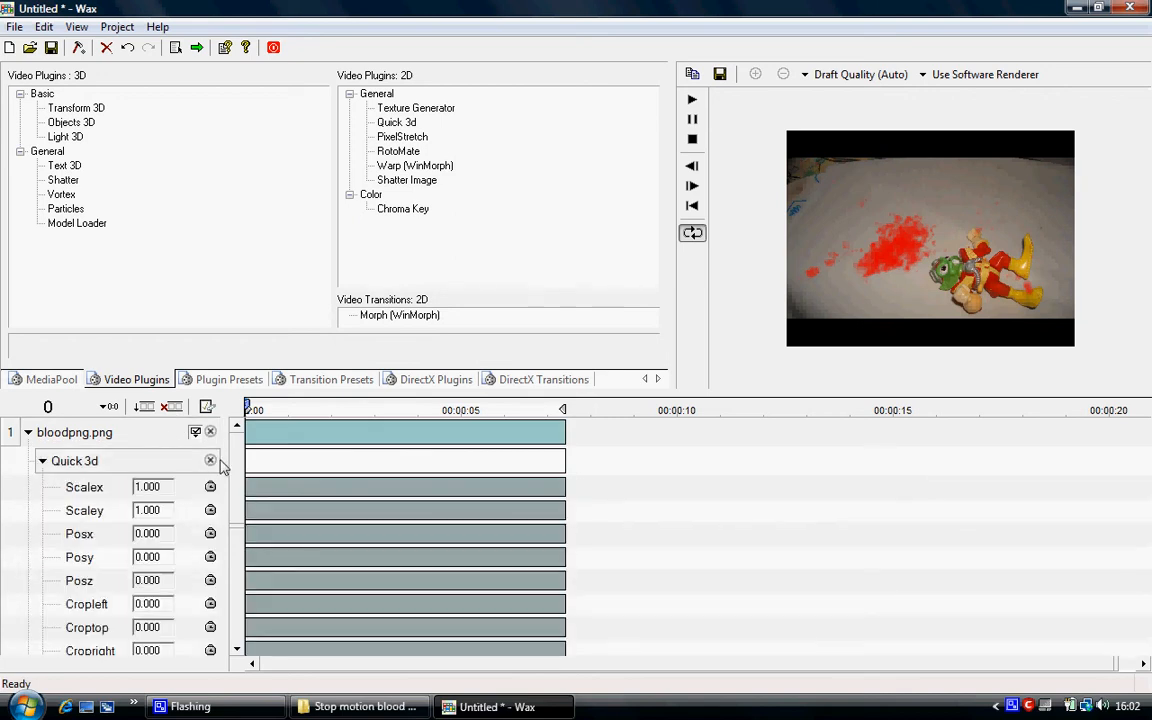
Move the blood splatter over the toy's head by setting Quick 3d Posx to 0.113 and Posy to -0.080.
{"action": "left_click_drag", "start_coordinate": [237, 462], "coordinate": [237, 494]}
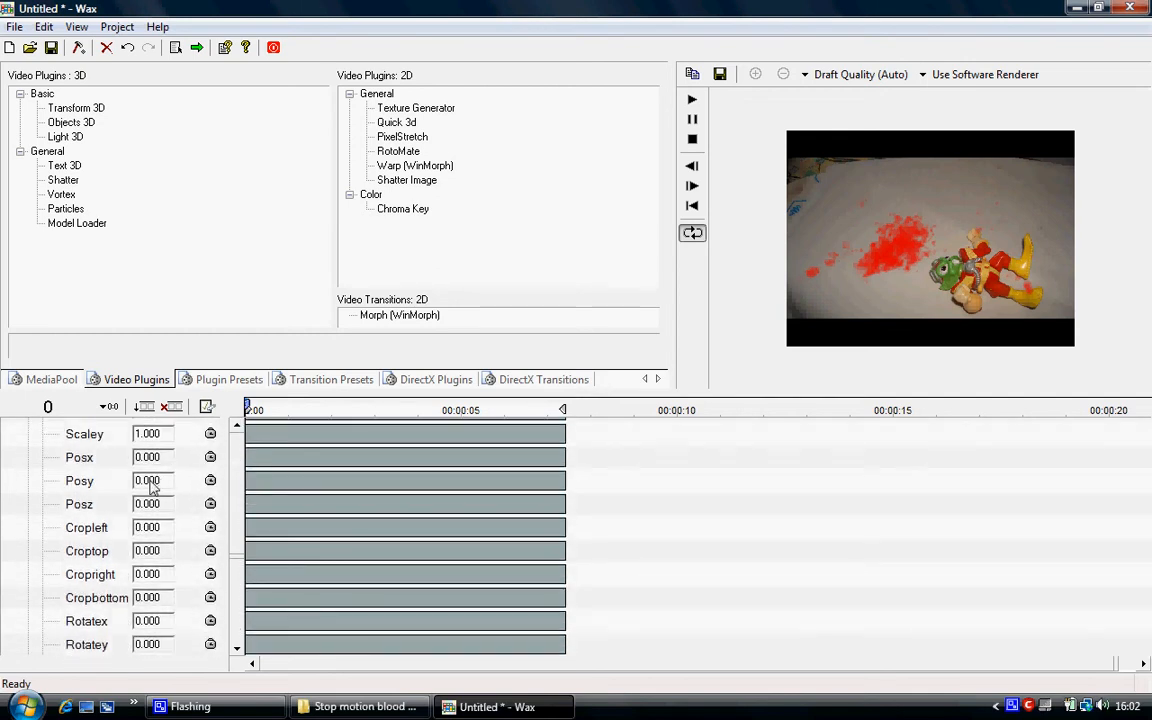
{"action": "left_click_drag", "start_coordinate": [148, 458], "coordinate": [147, 461]}
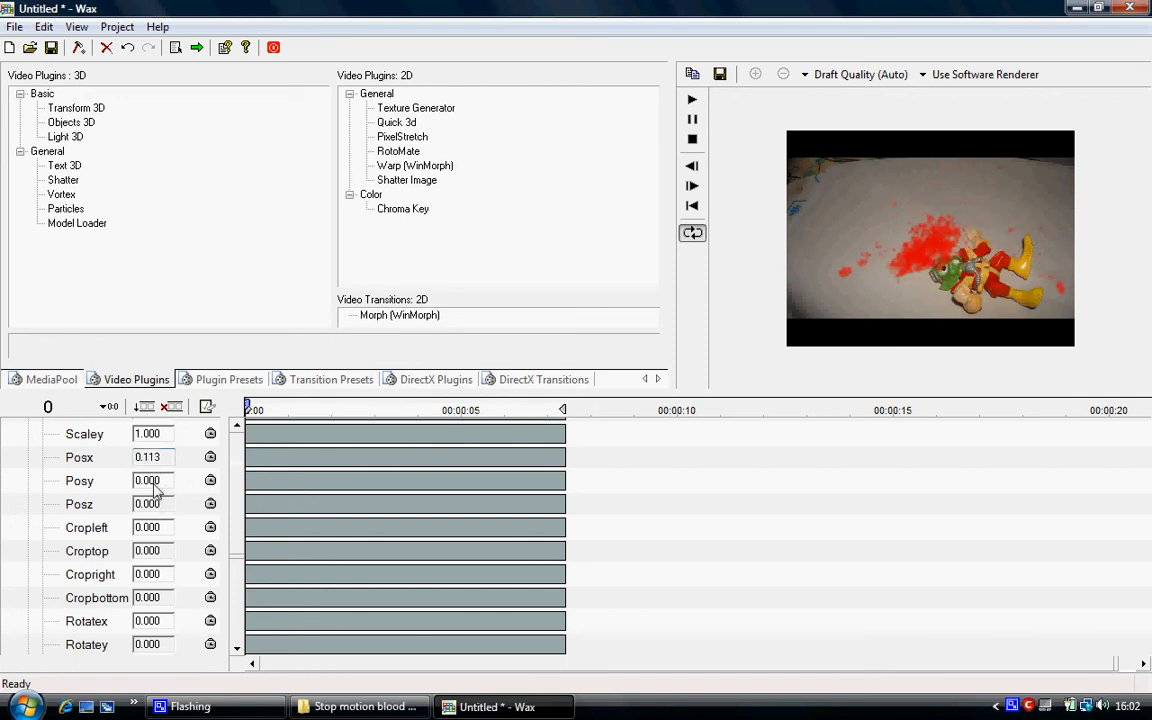
{"action": "left_click_drag", "start_coordinate": [154, 486], "coordinate": [154, 486]}
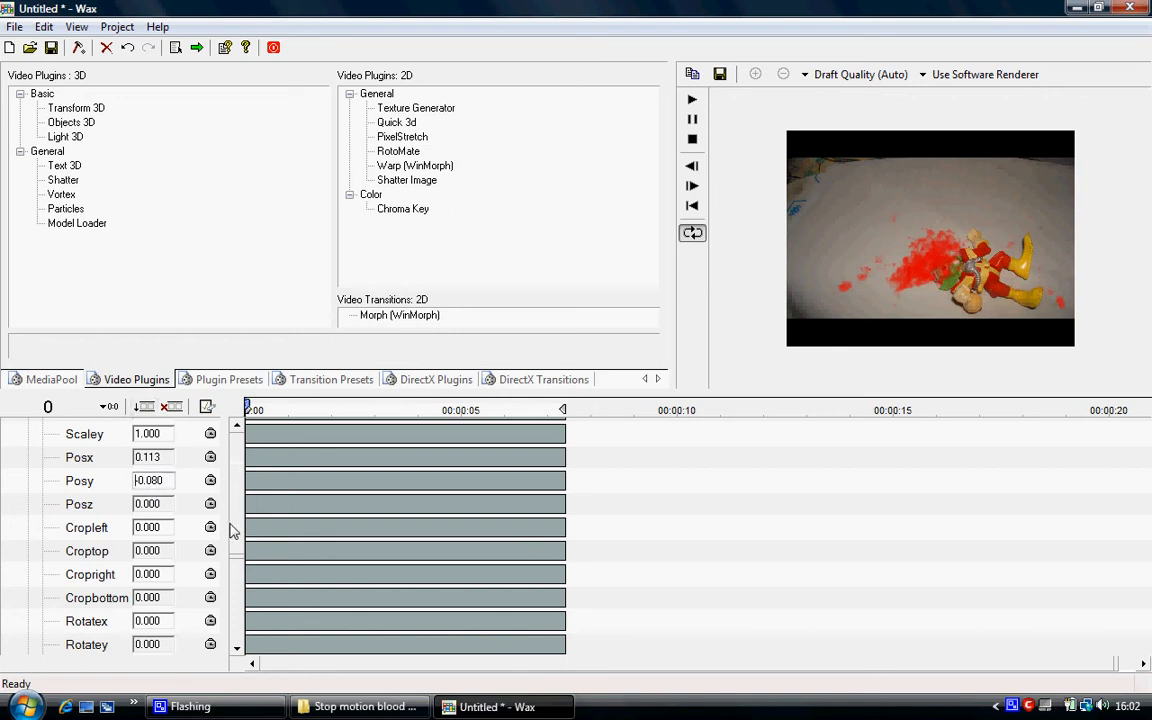
Collapse the bloodpng.png track and enlarge the preview area by shrinking the plugin lists and timeline.
{"action": "scroll", "coordinate": [237, 472], "scroll_direction": "up", "scroll_amount": 1}
{"action": "scroll", "coordinate": [237, 472], "scroll_direction": "up", "scroll_amount": 1}
{"action": "left_click", "coordinate": [42, 455]}
{"action": "left_click", "coordinate": [28, 432]}
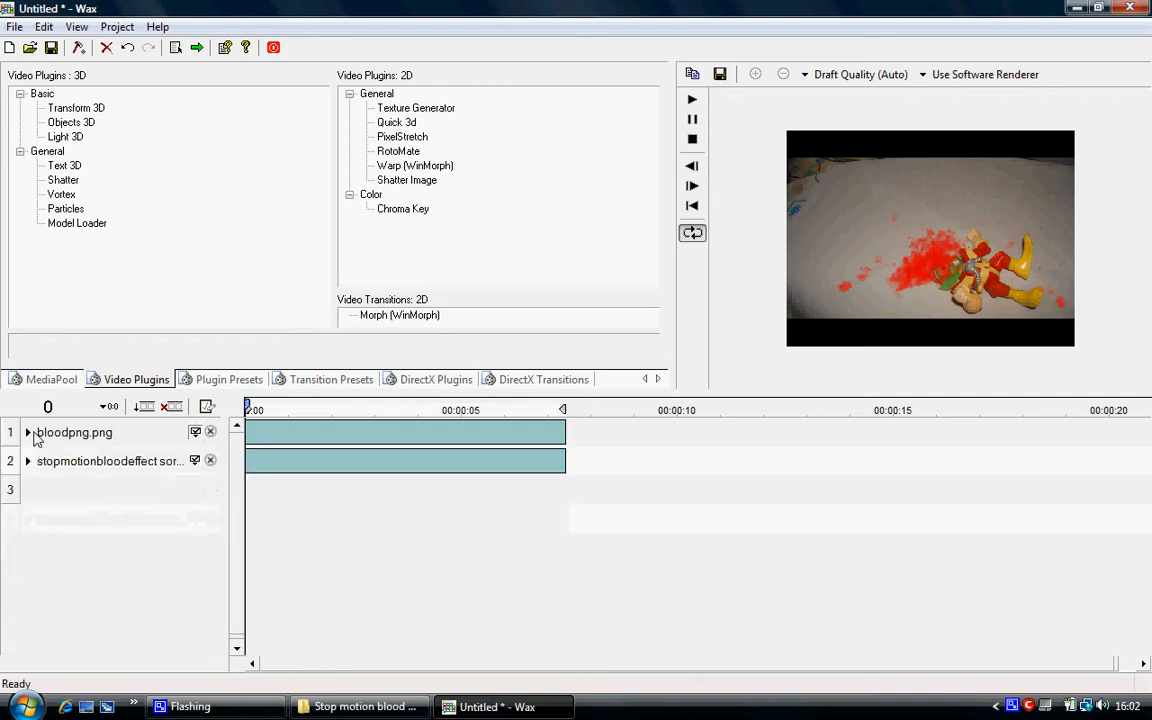
{"action": "left_click_drag", "start_coordinate": [672, 275], "coordinate": [238, 247]}
{"action": "left_click_drag", "start_coordinate": [627, 398], "coordinate": [605, 560]}
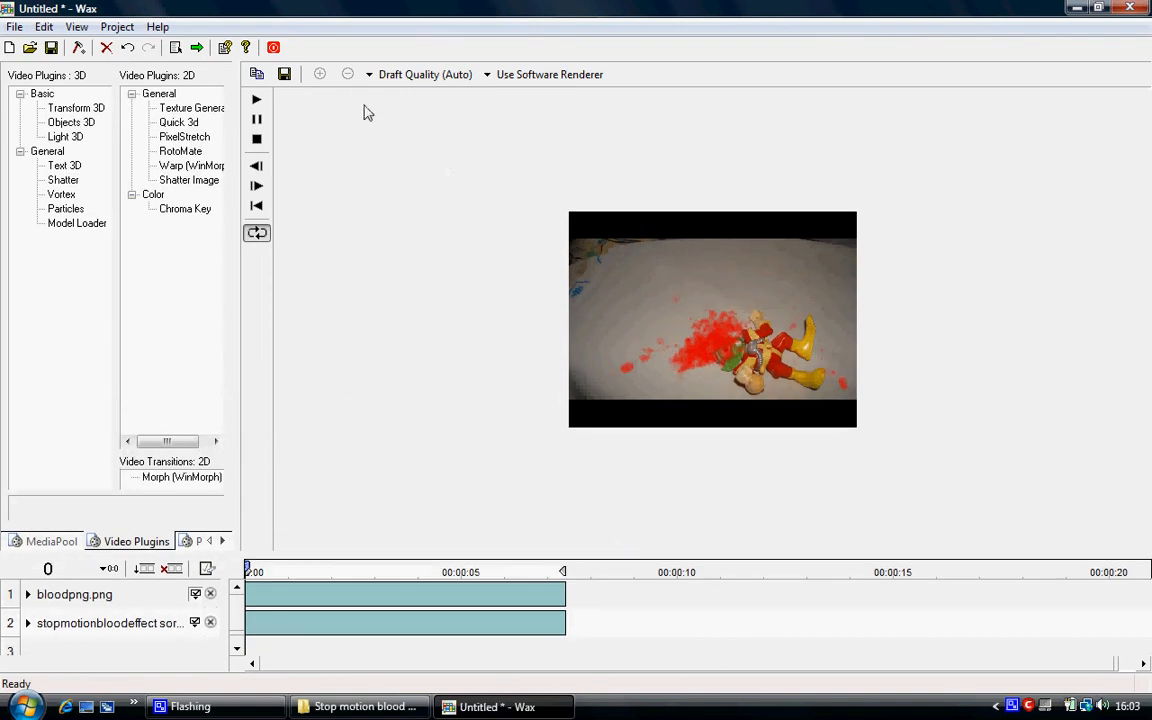
Switch the preview to Best Quality (Full) and magnify it by two zoom levels.
{"action": "left_click", "coordinate": [415, 76]}
{"action": "left_click", "coordinate": [400, 157]}
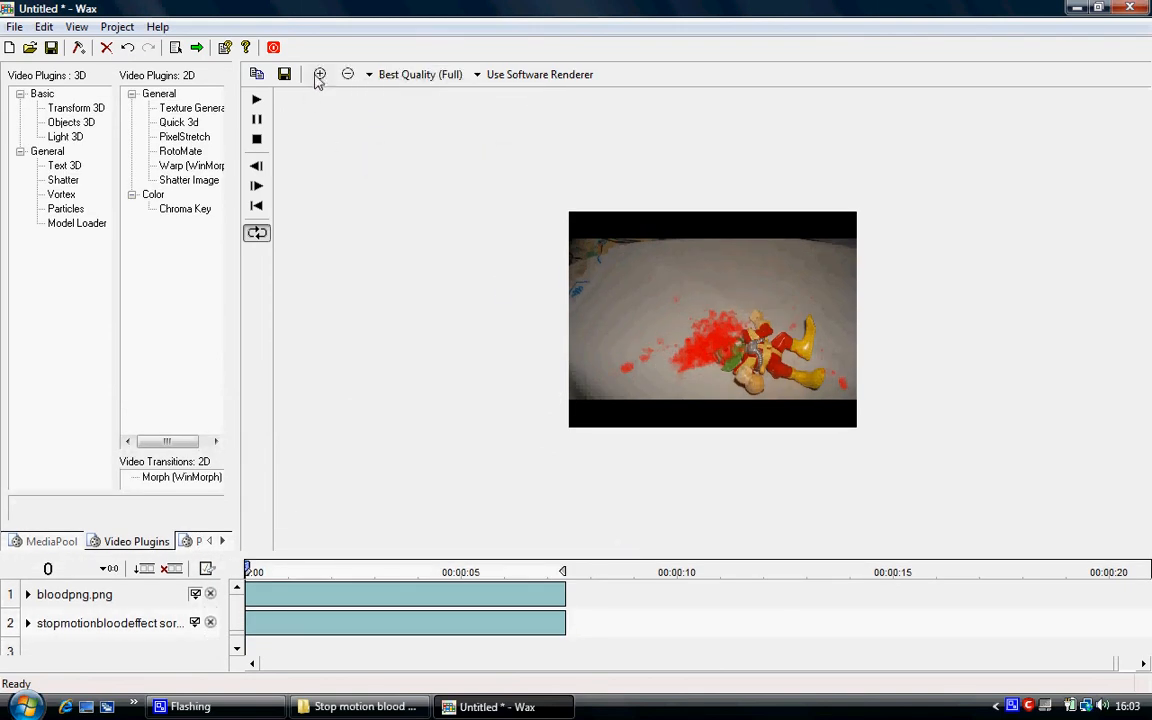
{"action": "left_click", "coordinate": [319, 75]}
{"action": "left_click", "coordinate": [319, 75]}
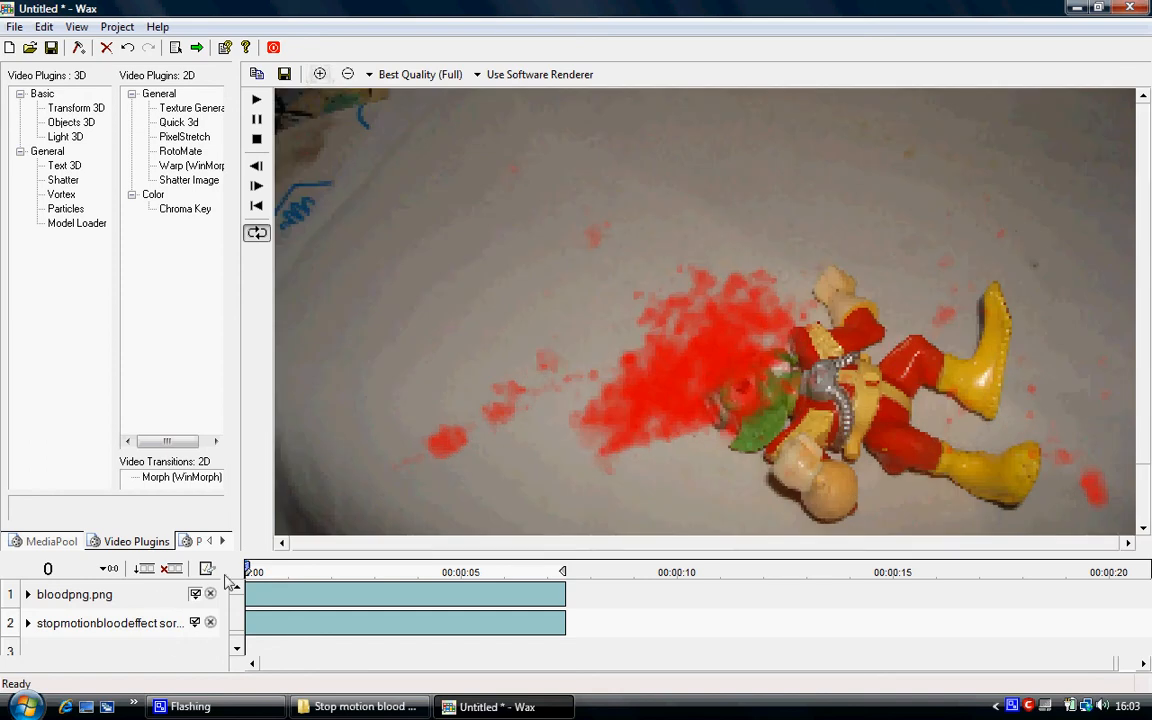
Lower the bloodpng.png track's opacity to 51 in its track properties and collapse the track.
{"action": "left_click", "coordinate": [45, 625]}
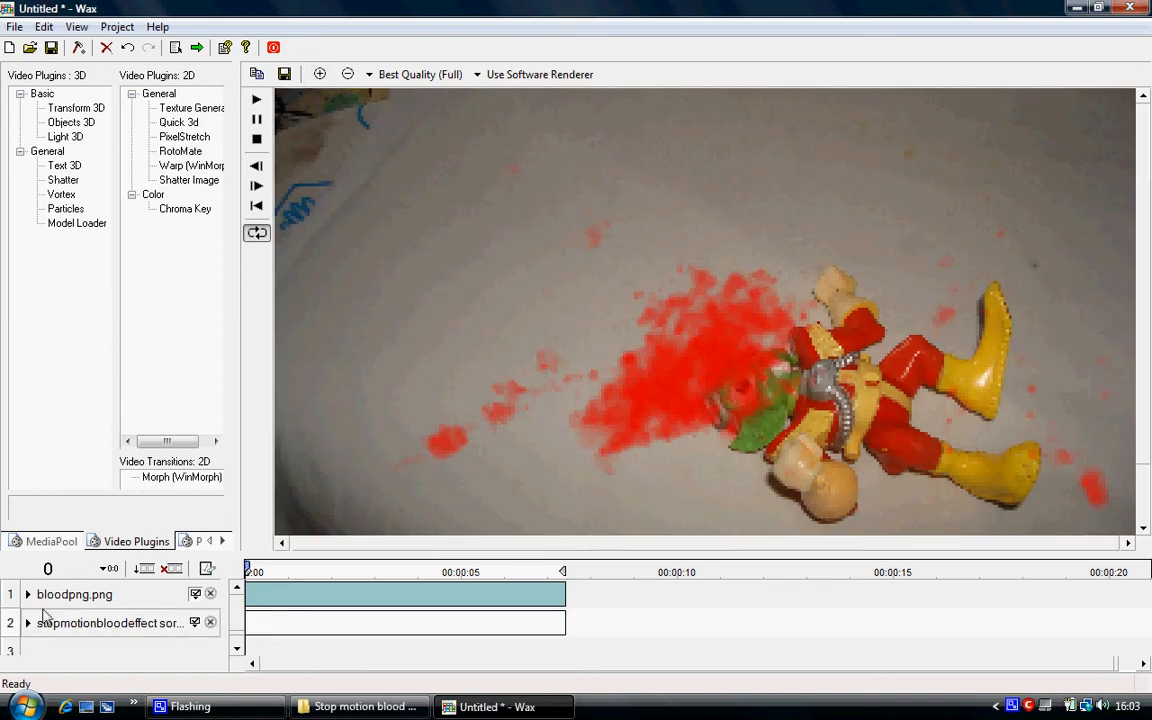
{"action": "left_click", "coordinate": [28, 594]}
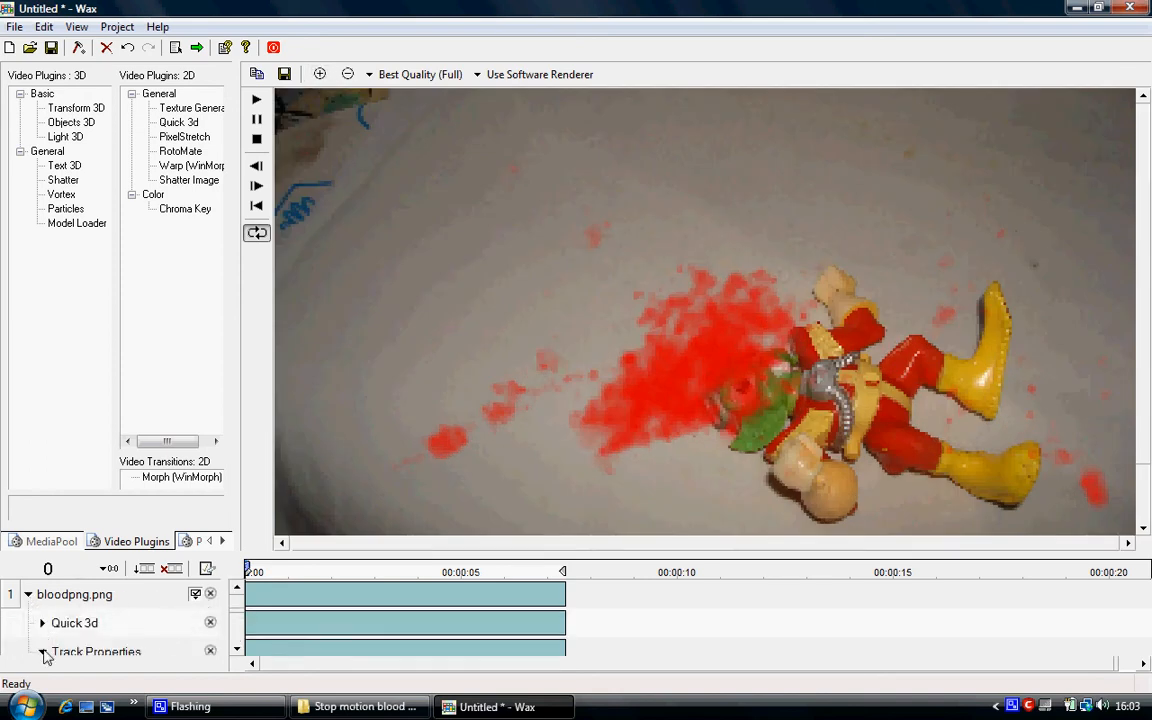
{"action": "left_click_drag", "start_coordinate": [238, 609], "coordinate": [239, 623]}
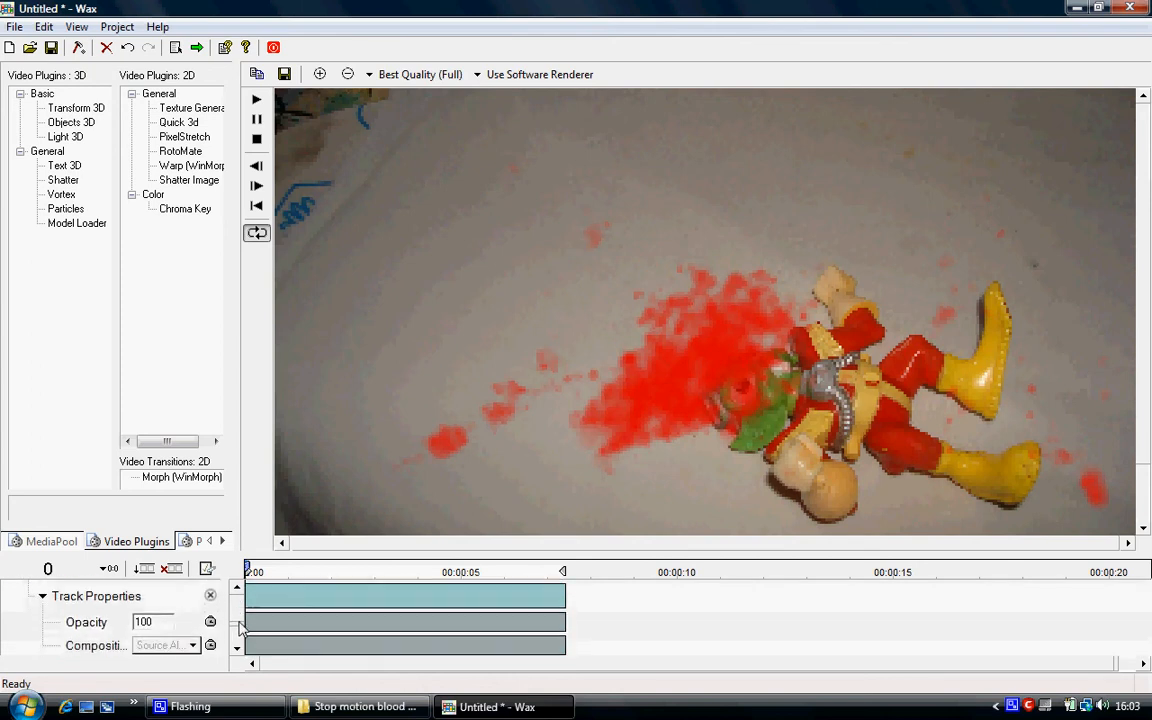
{"action": "left_click_drag", "start_coordinate": [167, 621], "coordinate": [106, 620]}
{"action": "left_click_drag", "start_coordinate": [238, 620], "coordinate": [238, 605]}
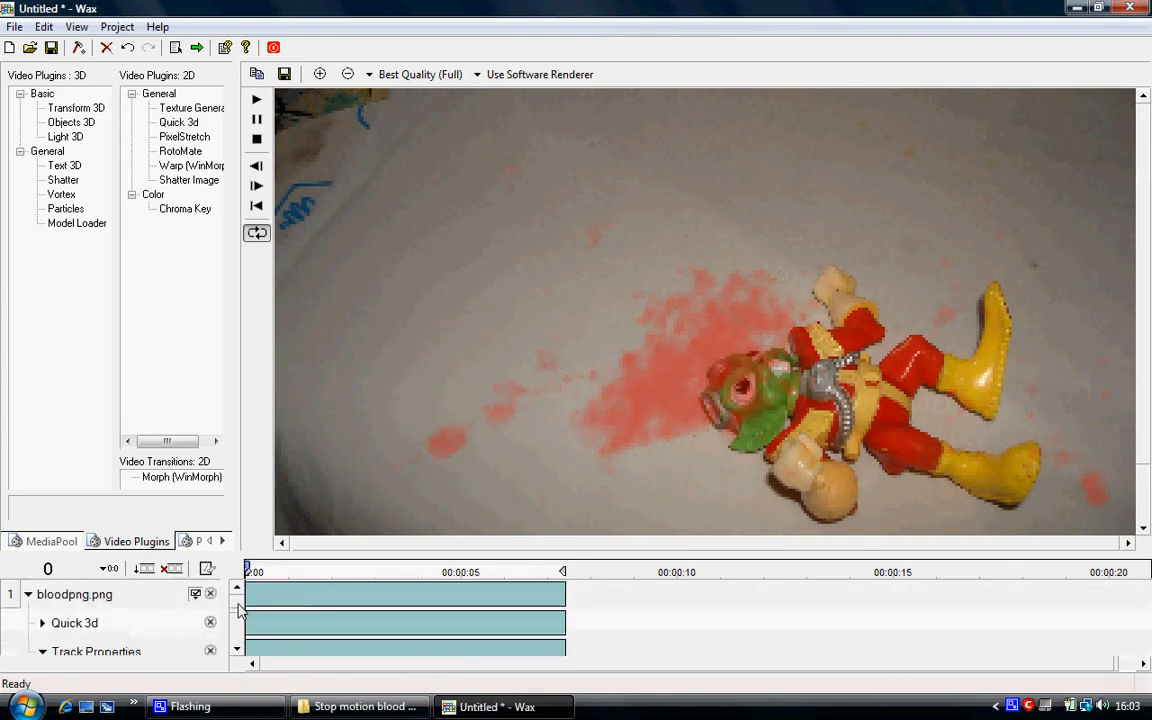
{"action": "left_click", "coordinate": [28, 594]}
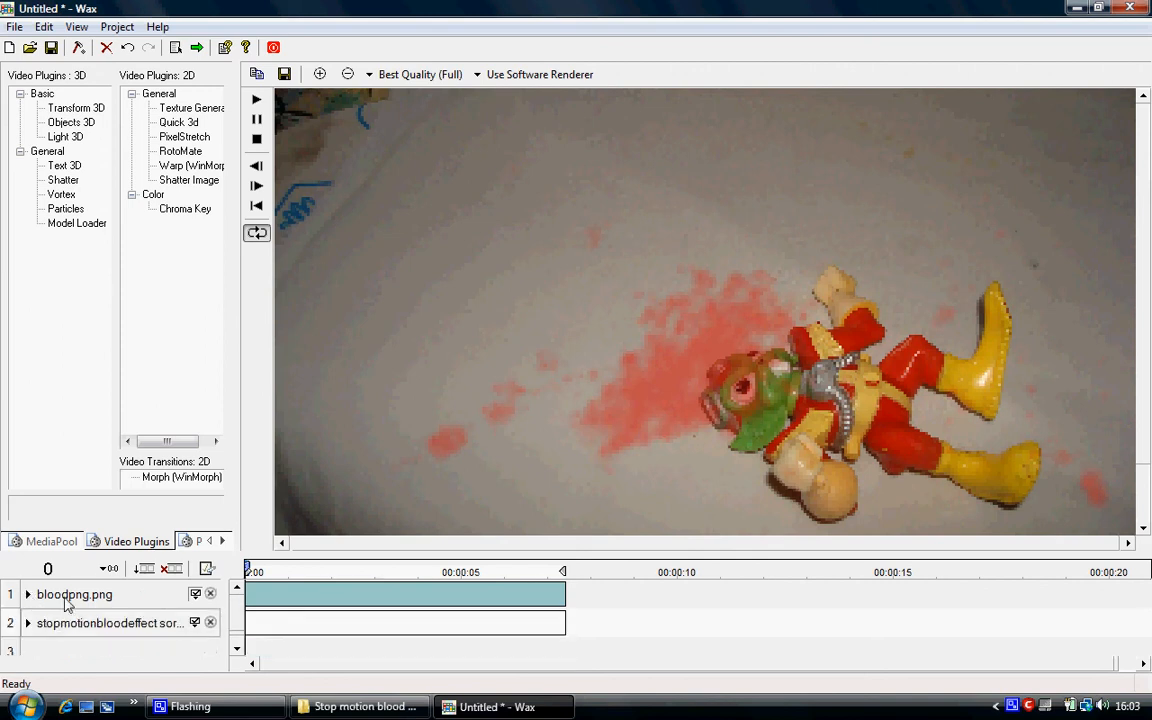
Apply RotoMate to the bloodpng.png track and draw a closed freehand shape around the toy's head.
{"action": "left_click", "coordinate": [67, 597]}
{"action": "left_click_drag", "start_coordinate": [188, 155], "coordinate": [93, 600]}
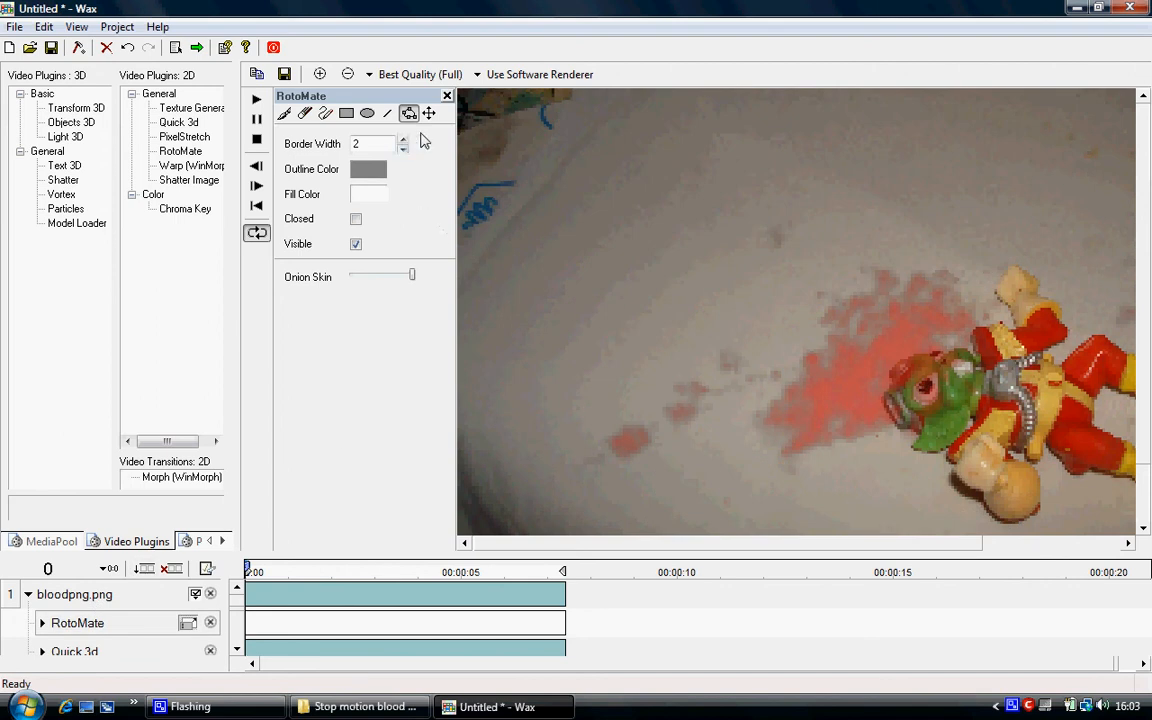
{"action": "left_click", "coordinate": [326, 114]}
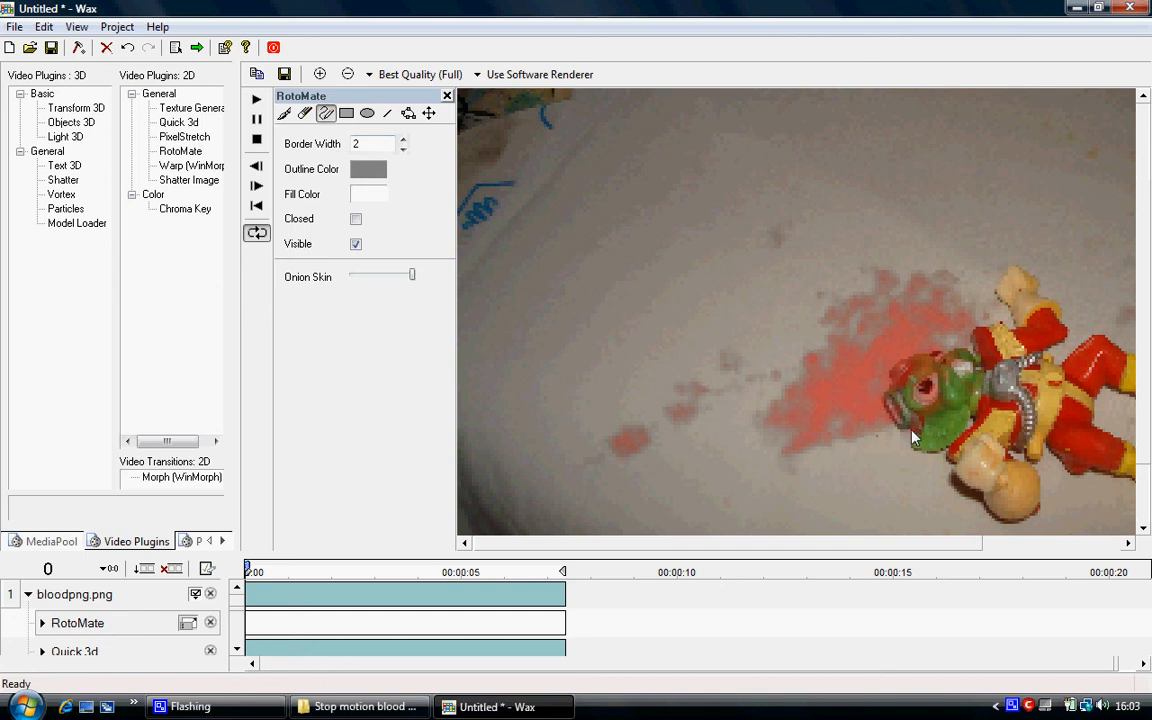
{"action": "mouse_move", "coordinate": [911, 437]}
{"action": "left_mouse_down"}
{"action": "mouse_move", "coordinate": [882, 399]}
{"action": "mouse_move", "coordinate": [895, 368]}
{"action": "mouse_move", "coordinate": [930, 352]}
{"action": "mouse_move", "coordinate": [991, 374]}
{"action": "left_mouse_up"}
{"action": "mouse_move", "coordinate": [983, 441]}
{"action": "left_mouse_down"}
{"action": "mouse_move", "coordinate": [931, 462]}
{"action": "mouse_move", "coordinate": [910, 455]}
{"action": "mouse_move", "coordinate": [913, 438]}
{"action": "left_mouse_up"}
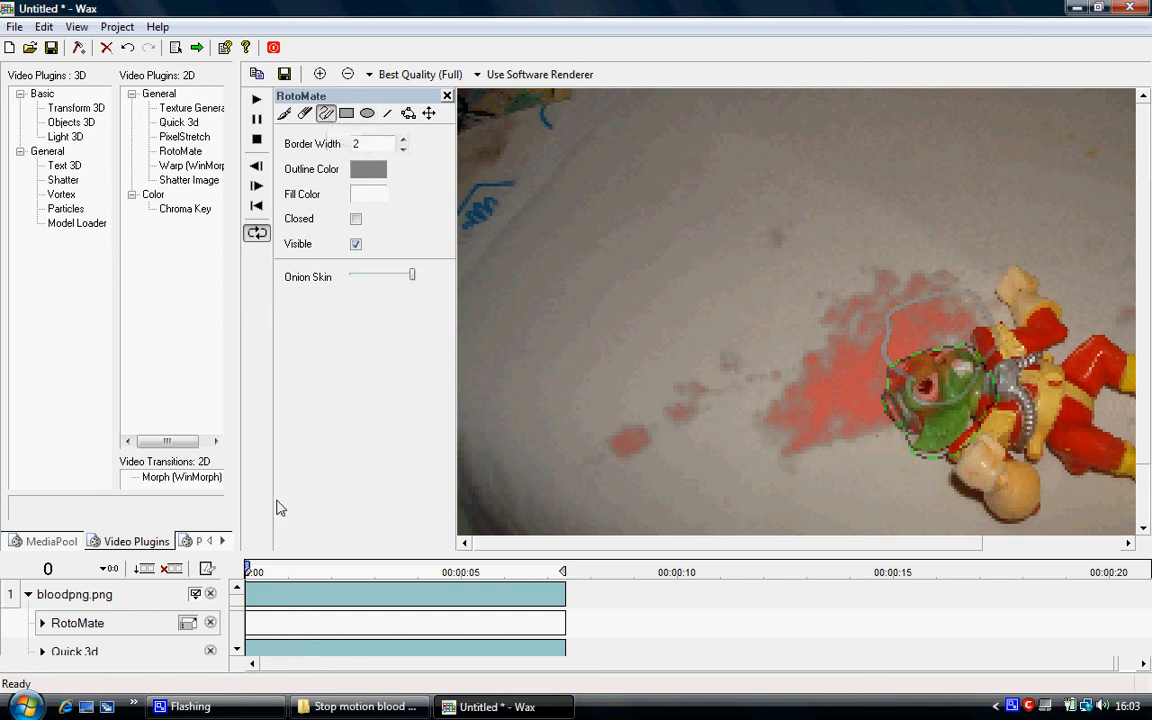
{"action": "left_click", "coordinate": [355, 219]}
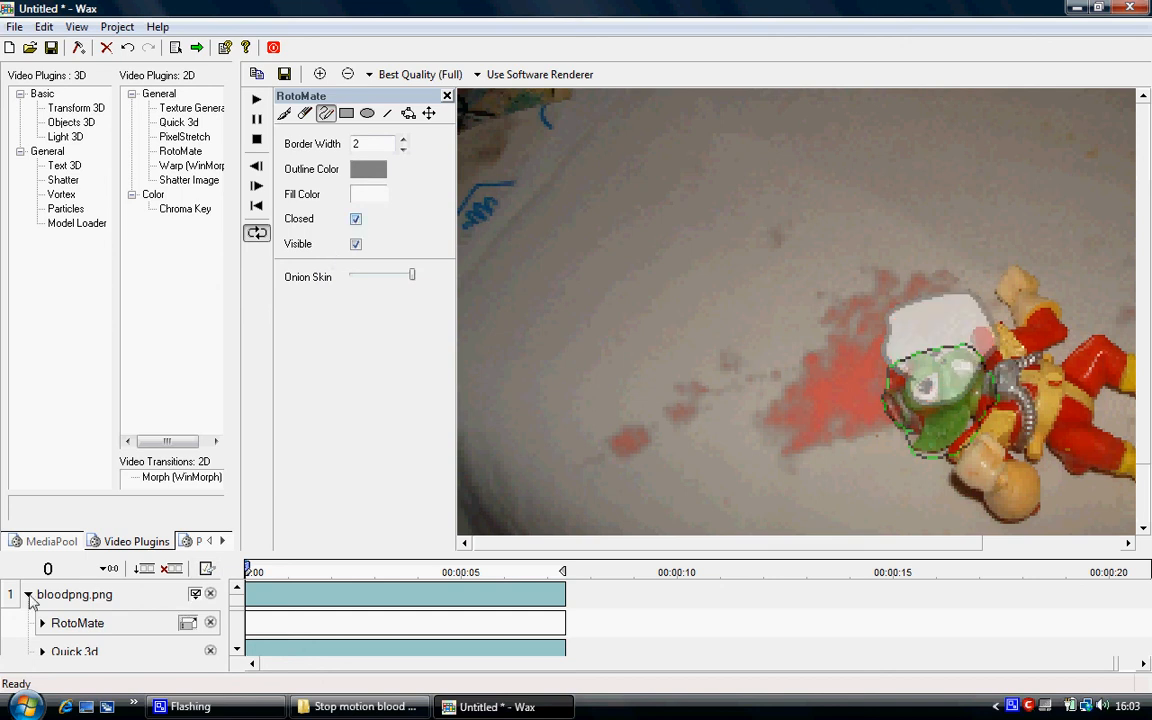
Use the RotoMate head shape as an inverted mask on bloodpng.png, then collapse the track and close the RotoMate tools.
{"action": "left_click", "coordinate": [347, 74]}
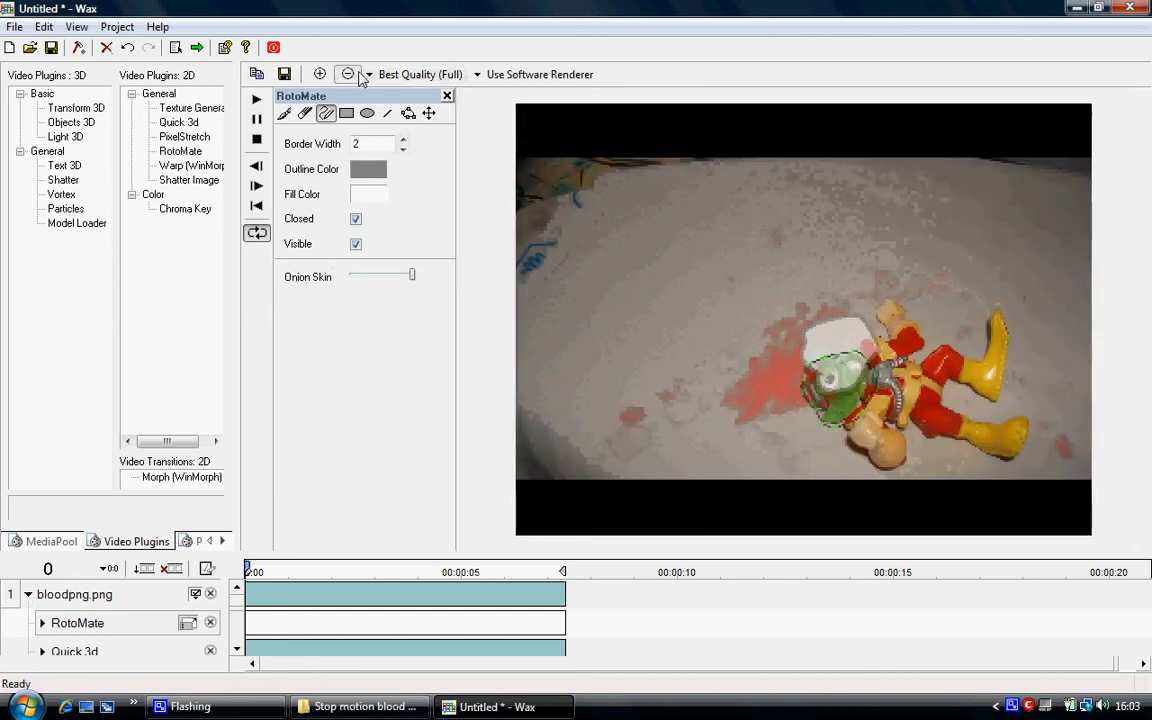
{"action": "left_click", "coordinate": [347, 74]}
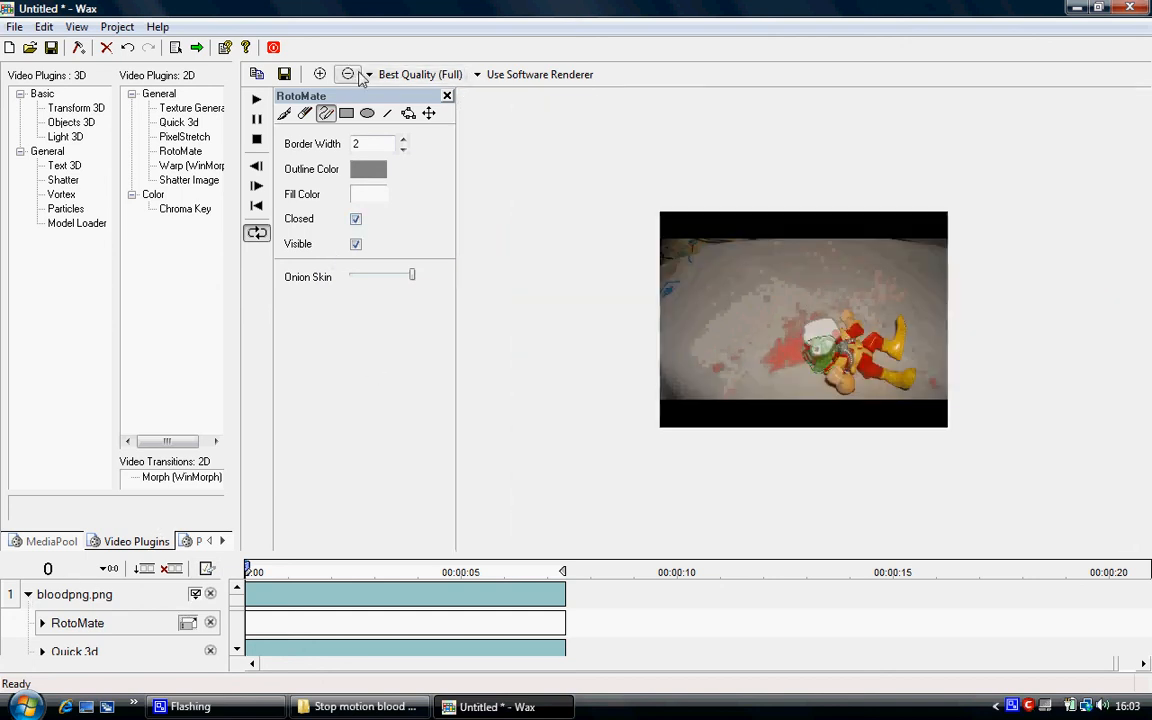
{"action": "left_click", "coordinate": [429, 113]}
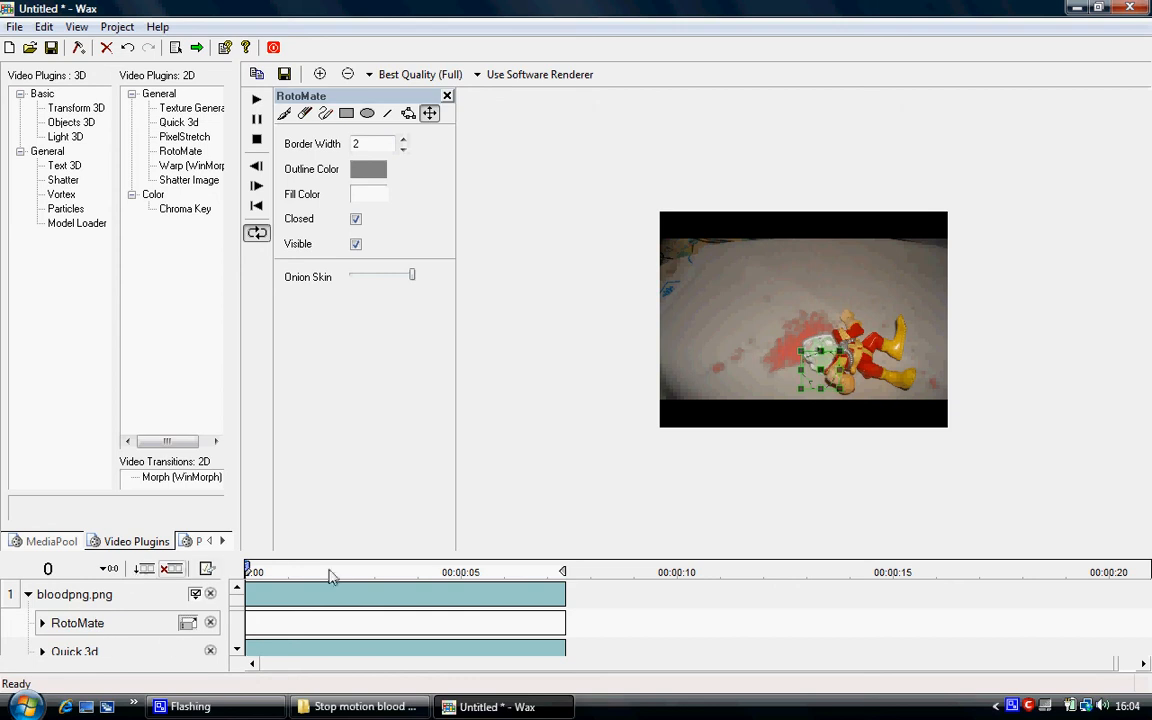
{"action": "left_click_drag", "start_coordinate": [366, 563], "coordinate": [372, 440]}
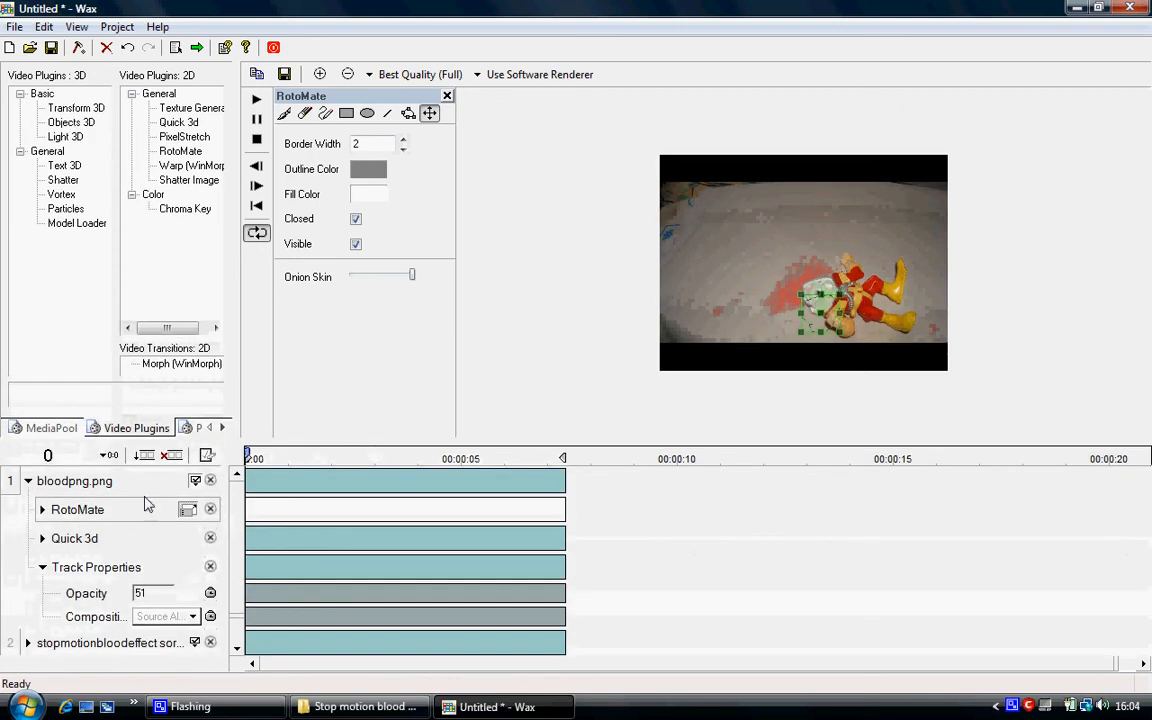
{"action": "left_click", "coordinate": [42, 509]}
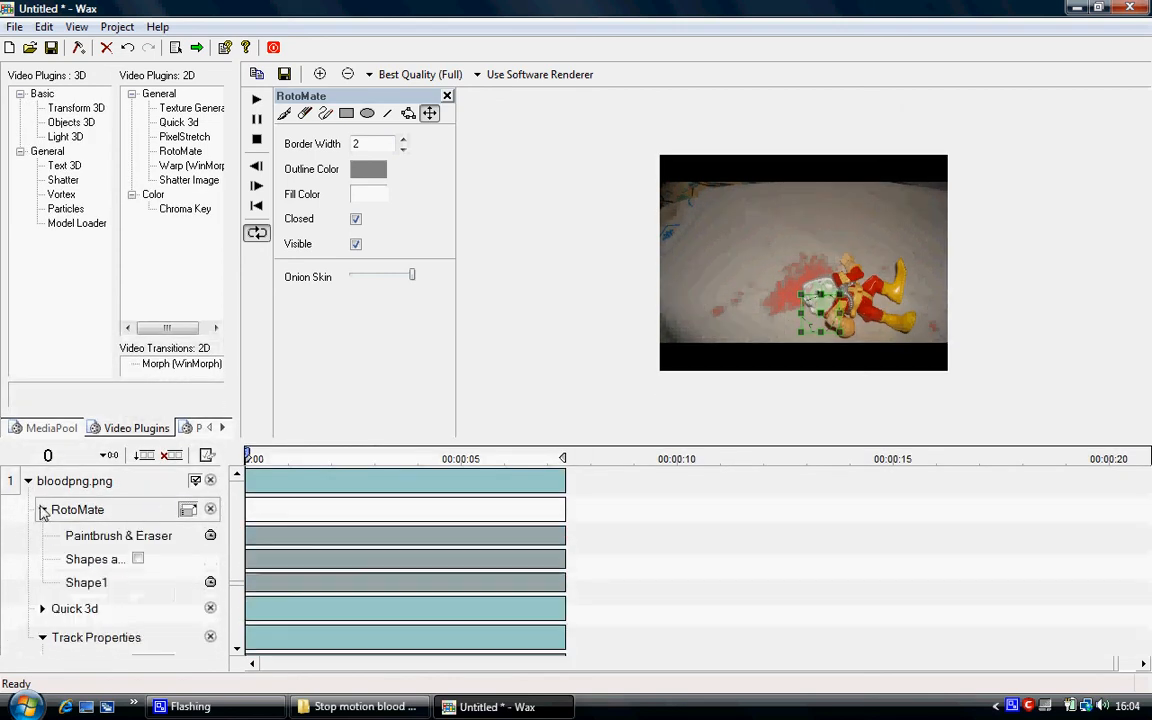
{"action": "left_click", "coordinate": [138, 558]}
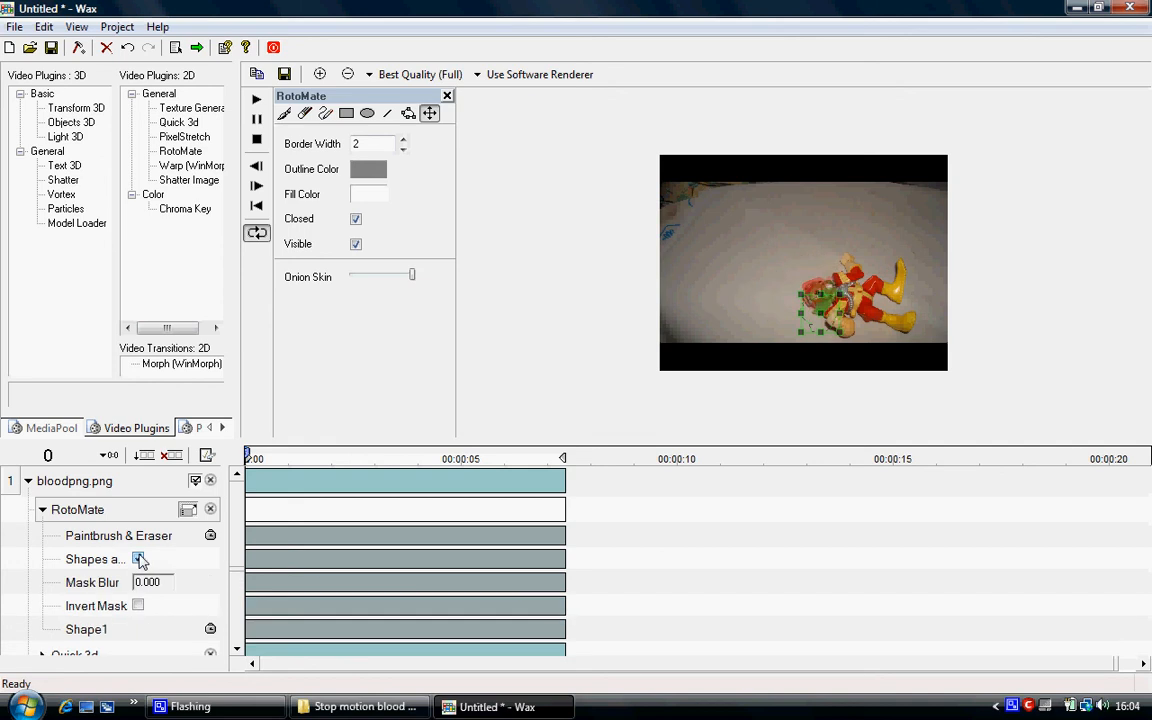
{"action": "left_click", "coordinate": [139, 605]}
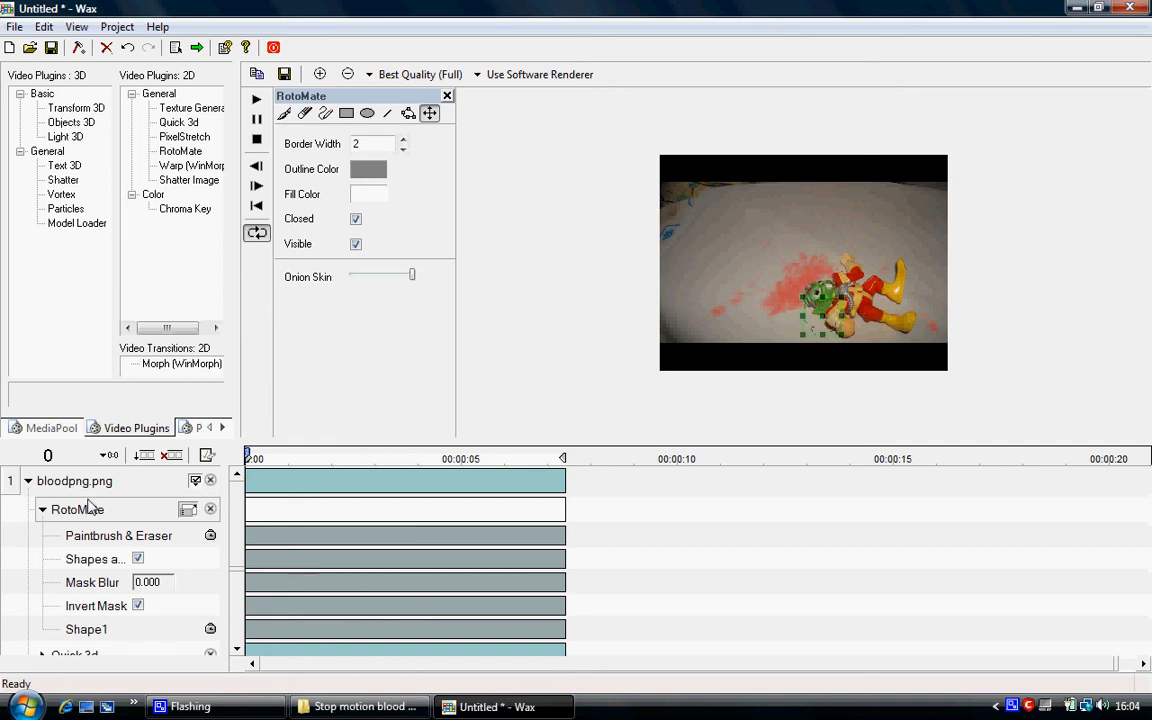
{"action": "left_click", "coordinate": [28, 481]}
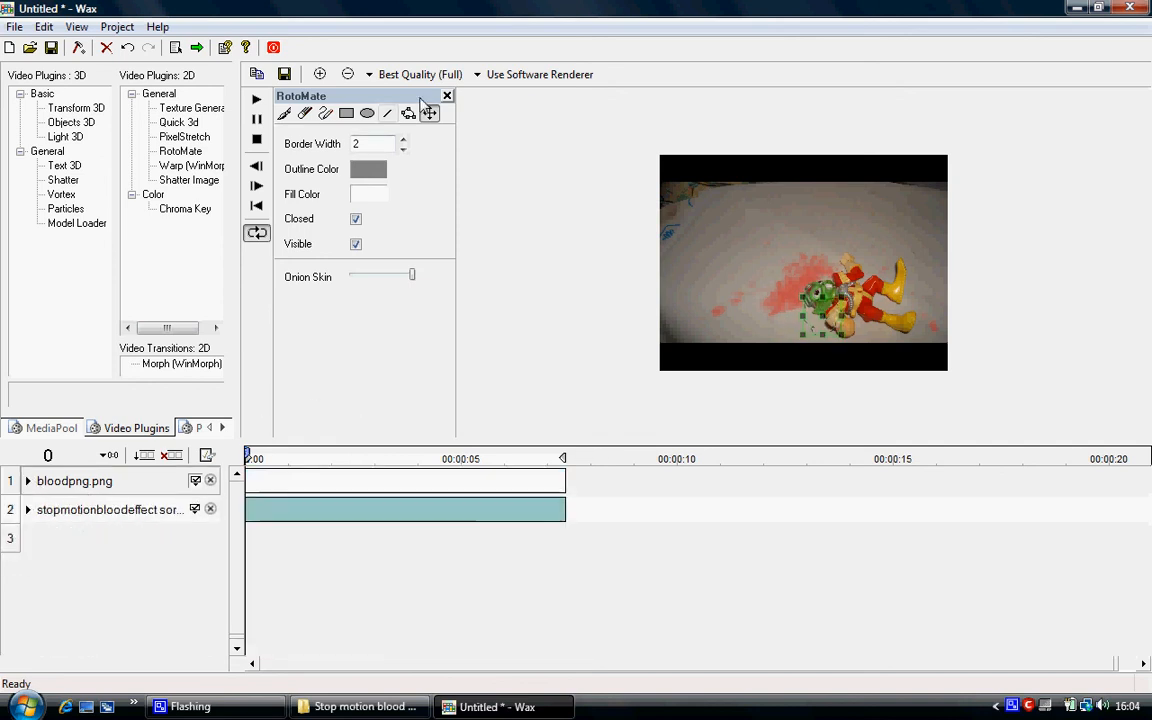
{"action": "left_click", "coordinate": [447, 97]}
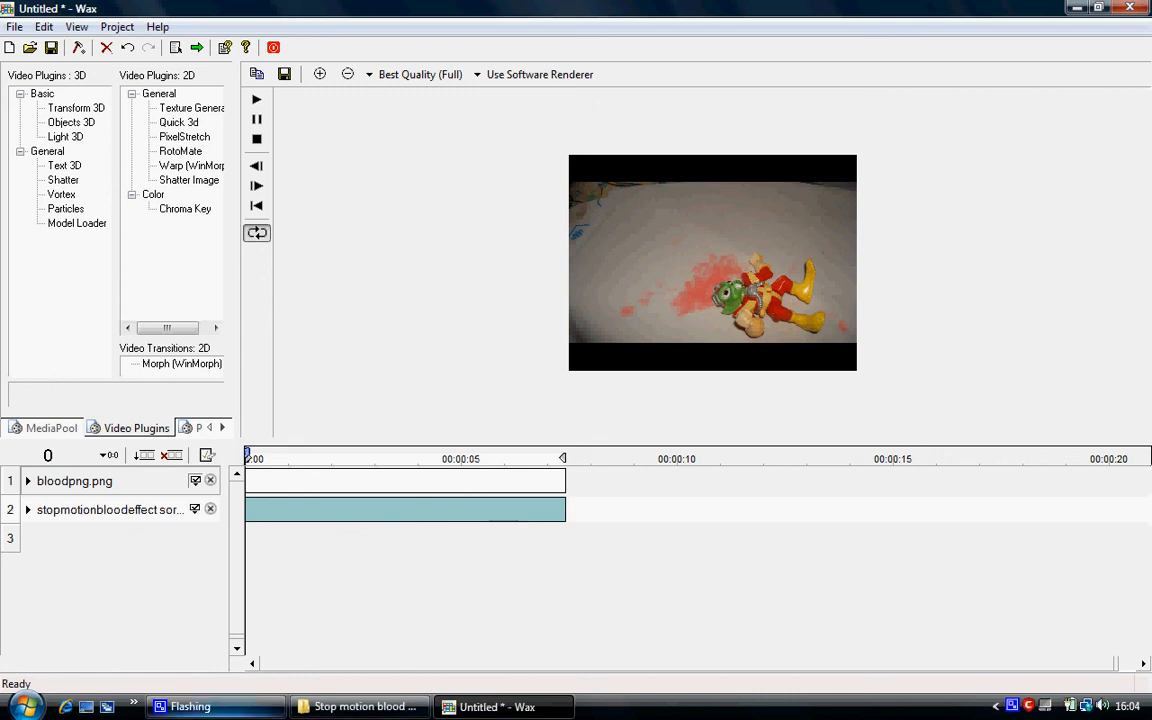
{"action": "mouse_move", "coordinate": [190, 706]}
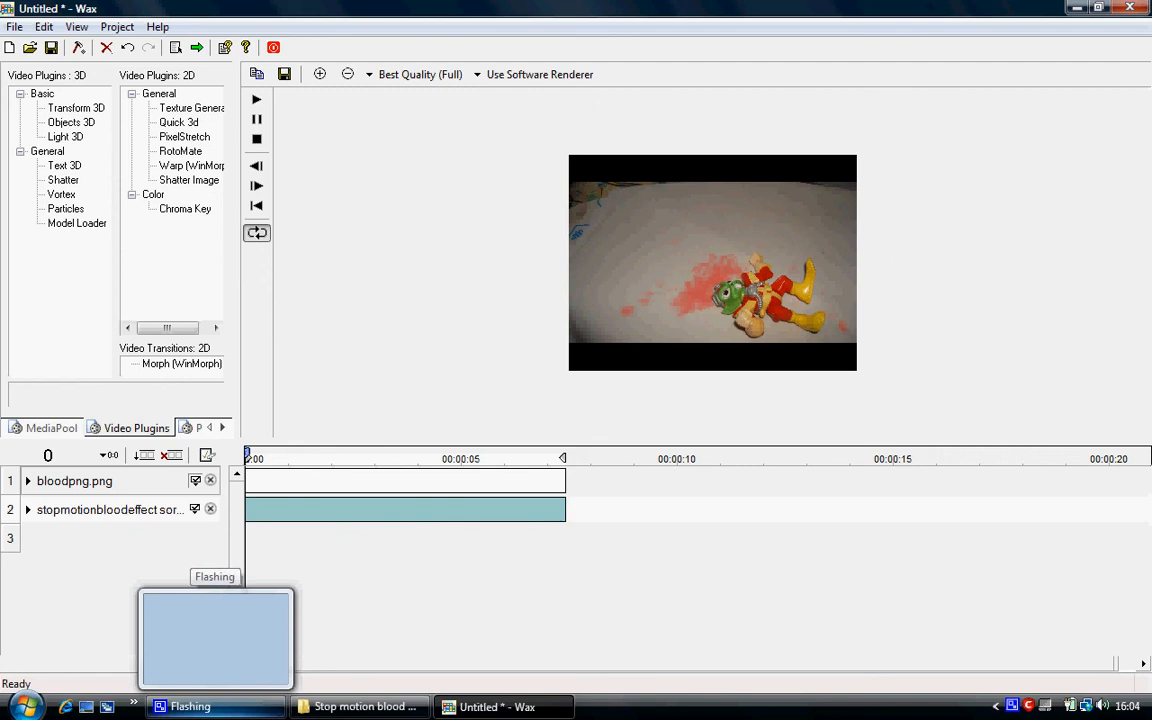
{"action": "left_click", "coordinate": [239, 716]}
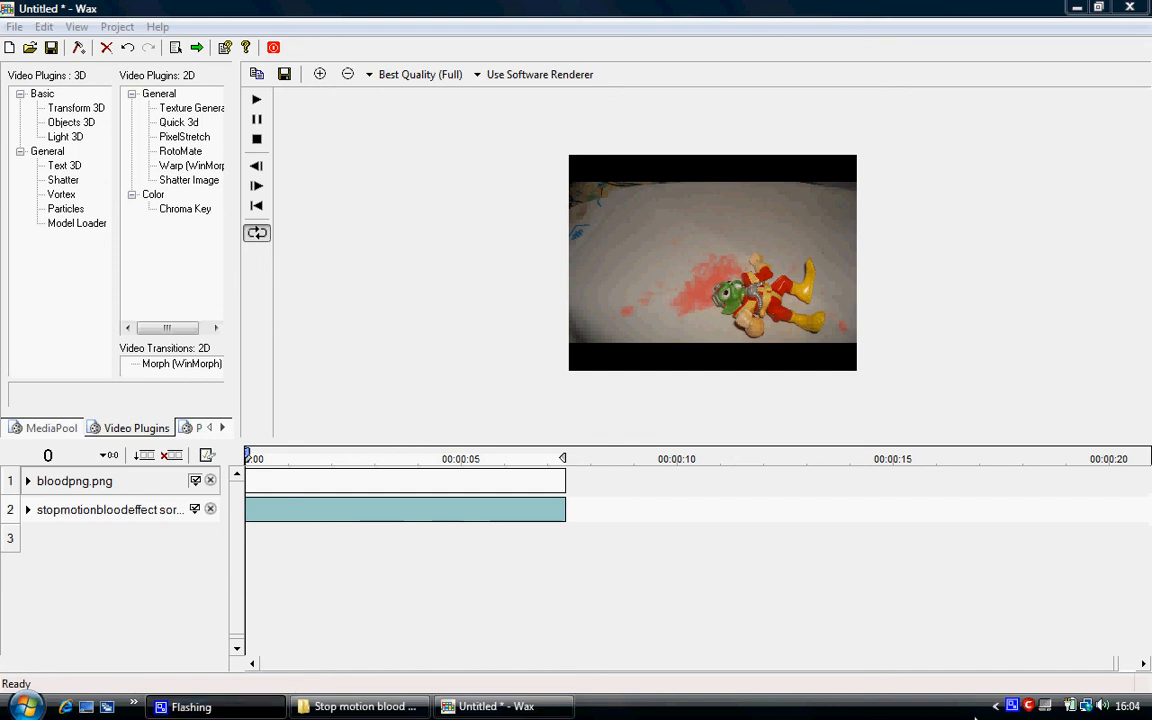
{"action": "right_click", "coordinate": [1012, 706]}
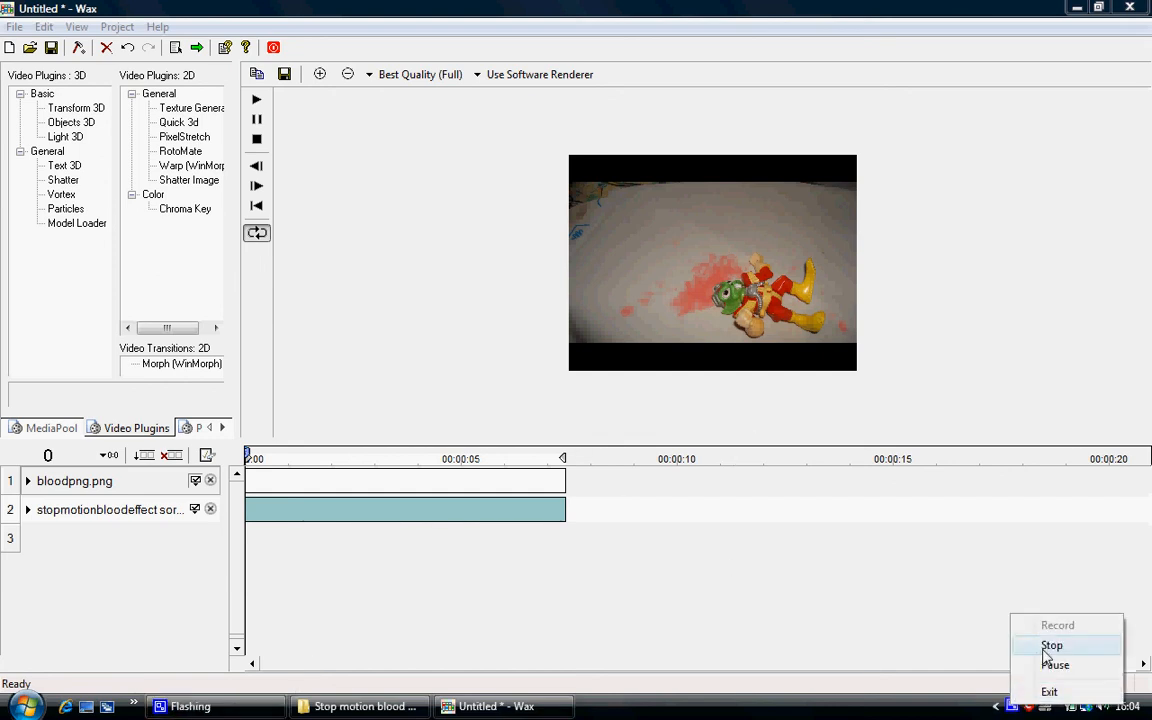